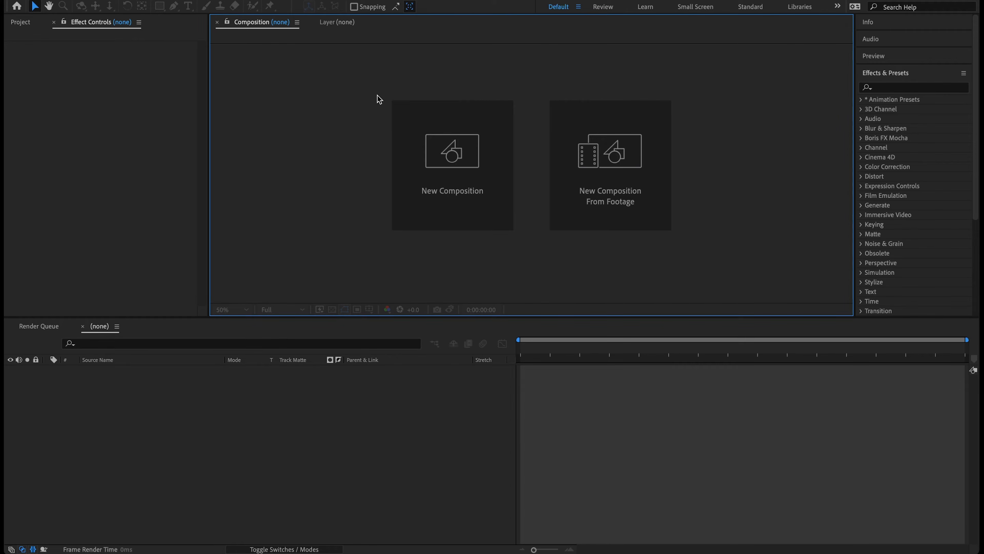
- Create a 1920 × 1080 px composition named BASE with a duration of 30 seconds
click(435, 196)
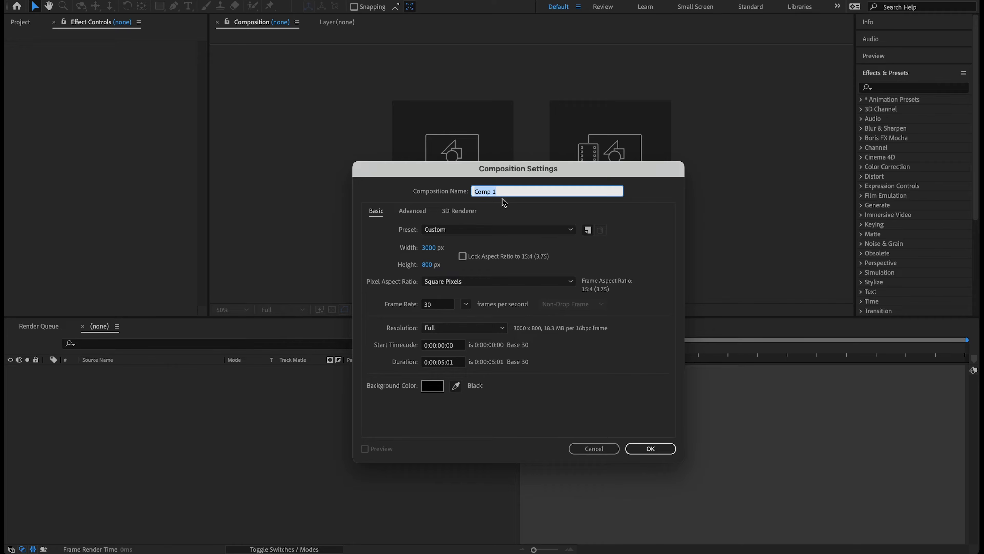
text(BASE)
click(432, 247)
text(1920)
key(Tab)
text(1080)
click(639, 257)
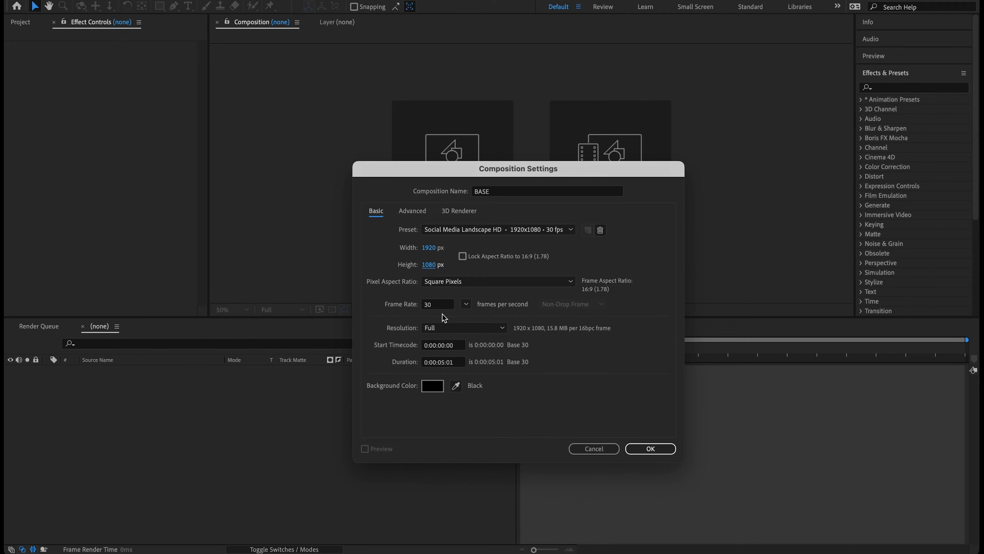
double_click(443, 363)
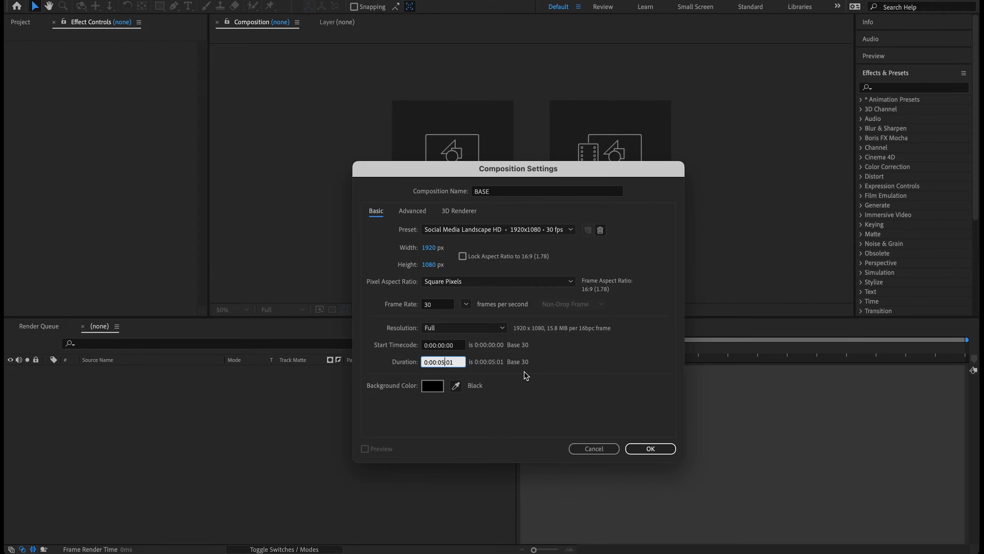
text(30)
click(461, 359)
click(651, 449)
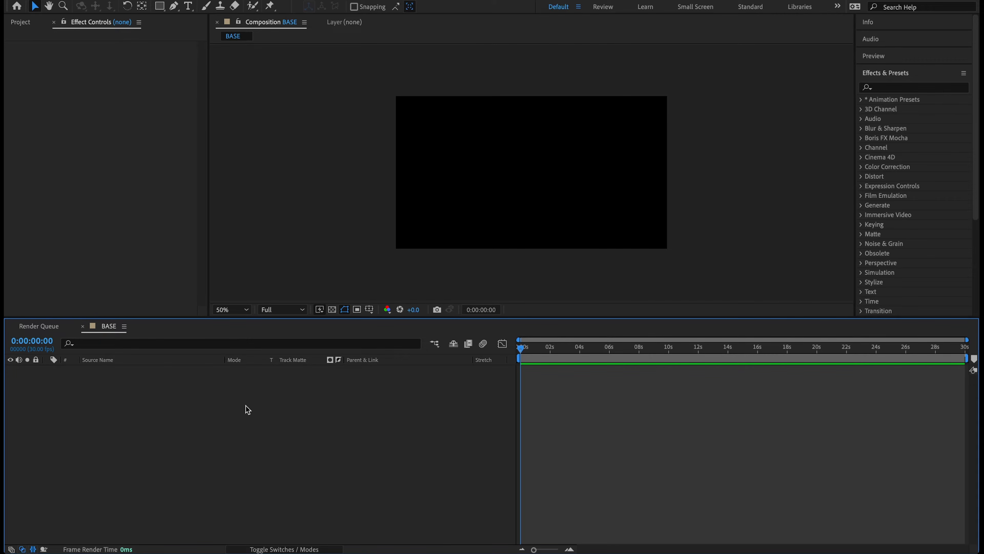
- Create a new shape layer in the BASE composition and add a rectangle path to its contents
right_click(211, 388)
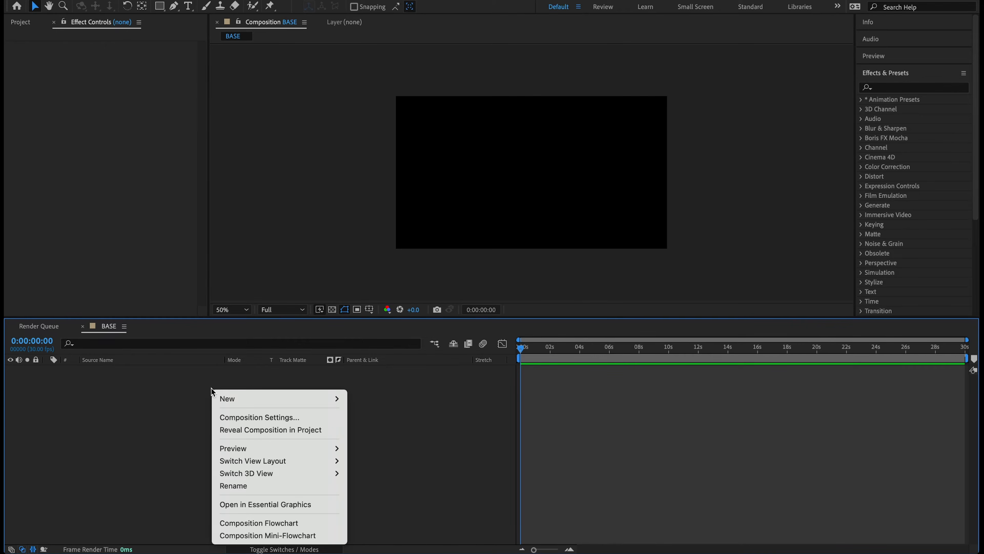
mouse_move(227, 399)
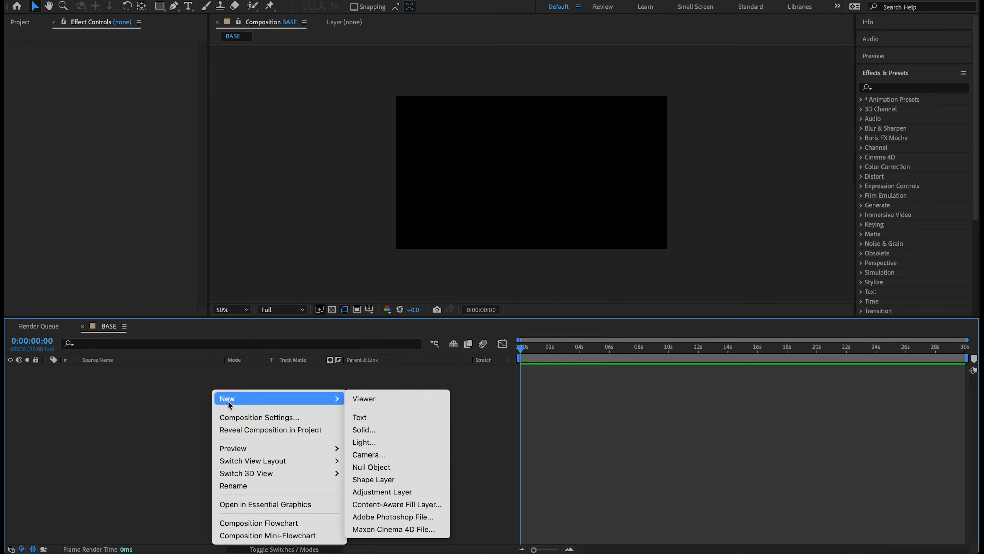
click(400, 480)
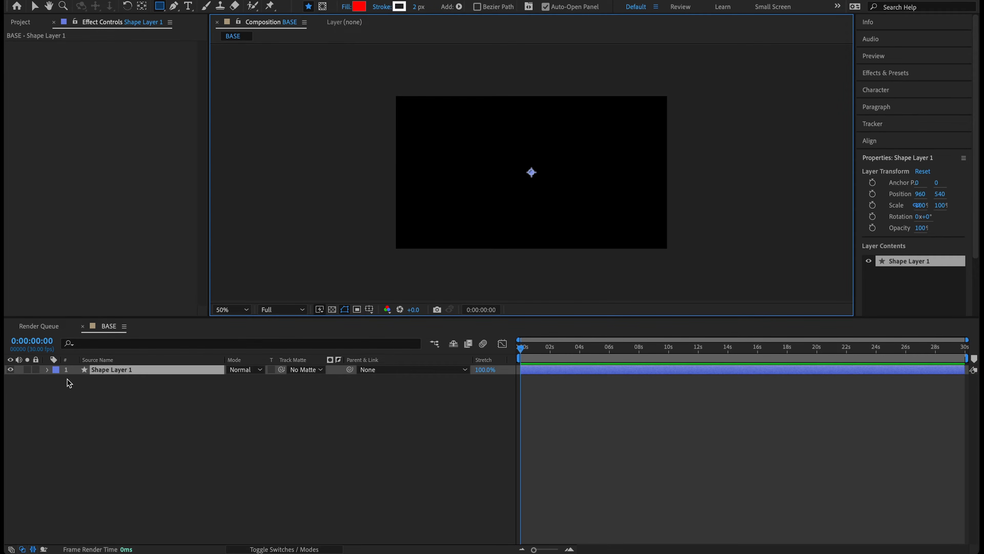
click(47, 370)
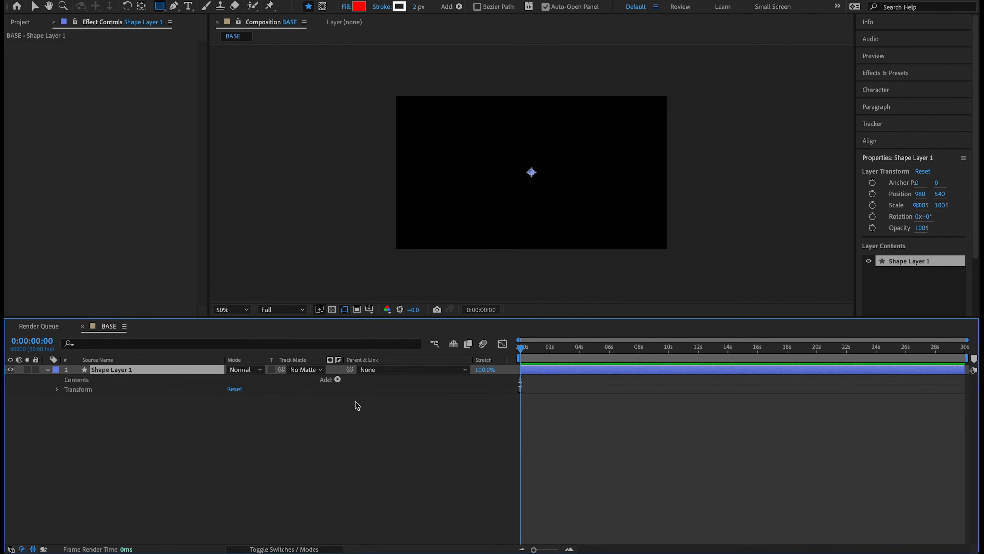
click(338, 380)
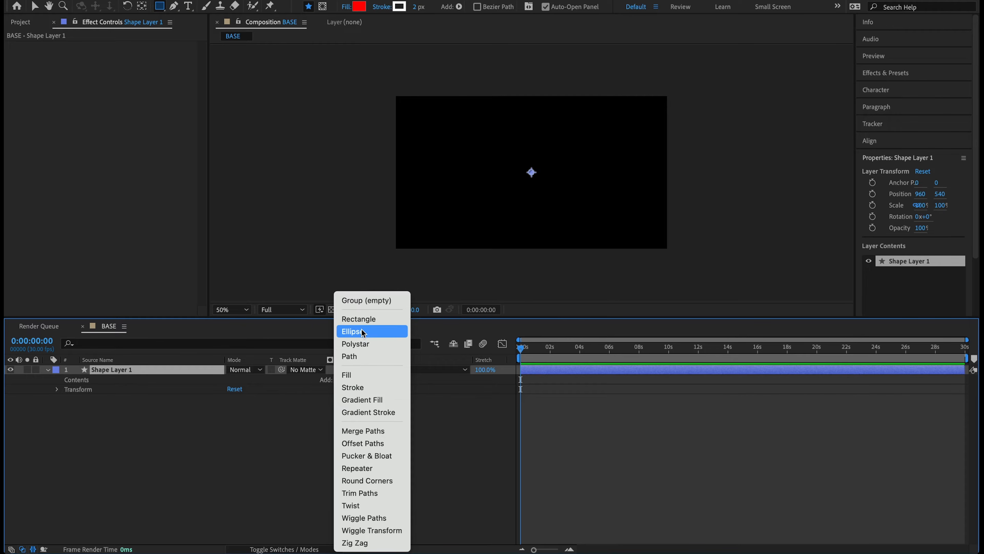
click(364, 320)
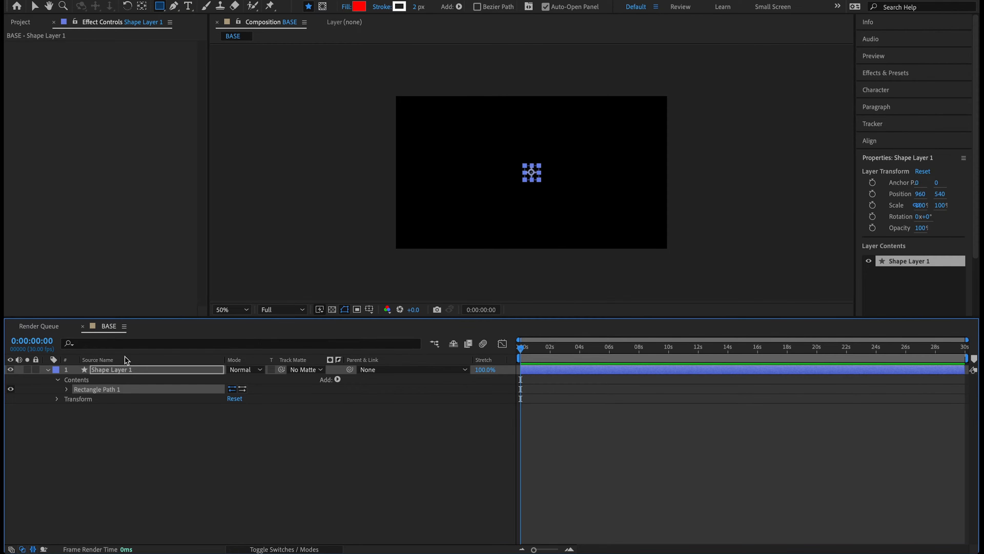
- Set the rectangle path's size to 500 × 500 and its roundness to 130
click(69, 389)
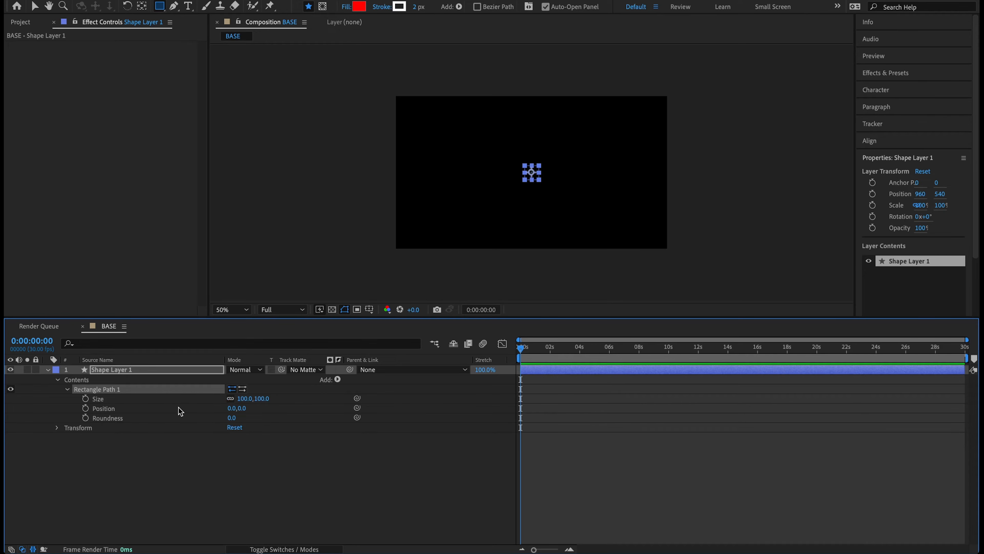
click(246, 403)
text(500)
key(Return)
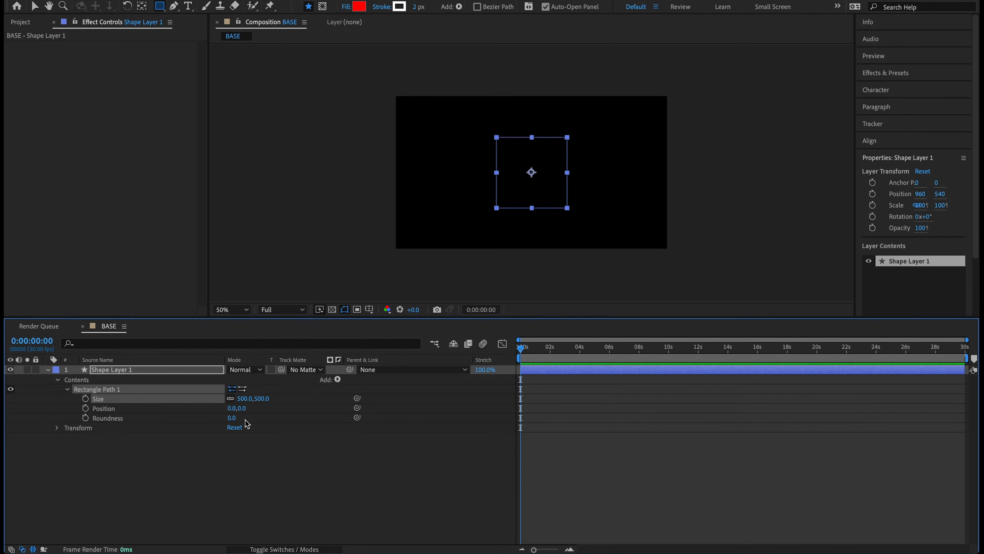
click(233, 418)
key(Return)
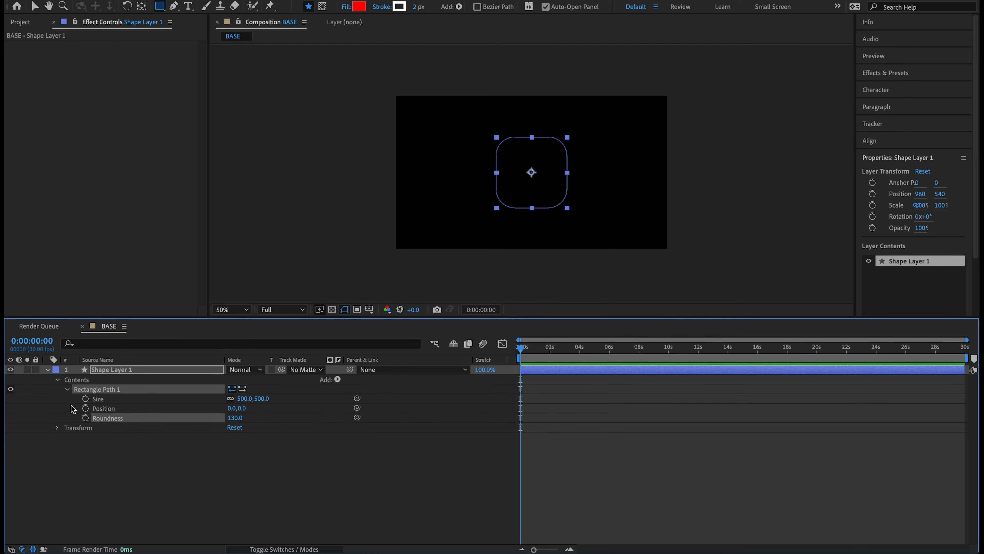
click(67, 390)
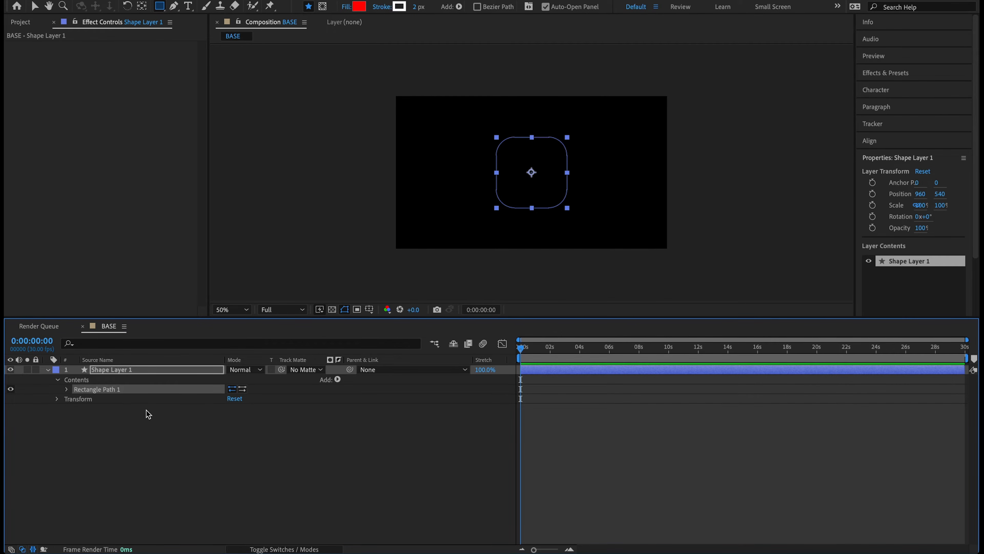
- Add a Zig Zag modifier to the shape layer and set its size to 10
click(337, 379)
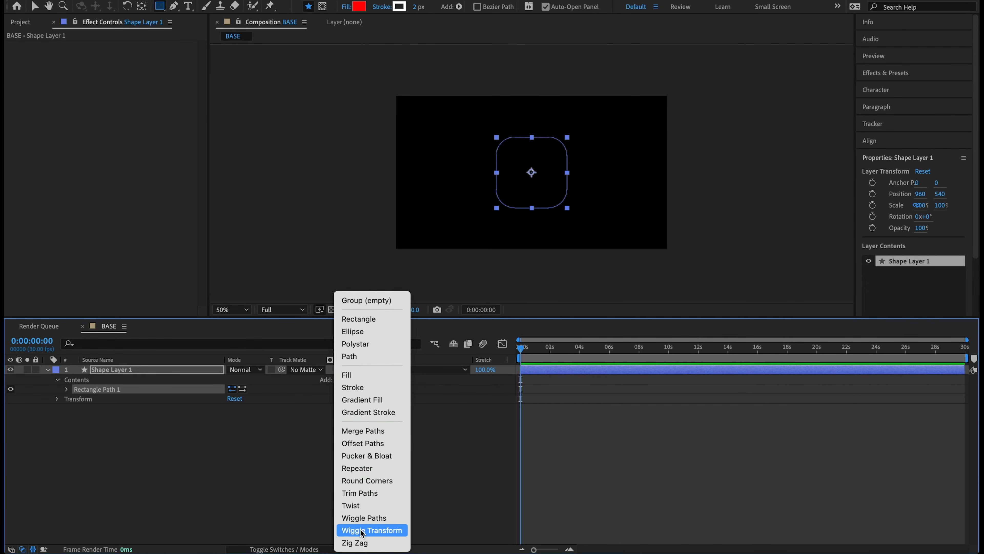
click(346, 543)
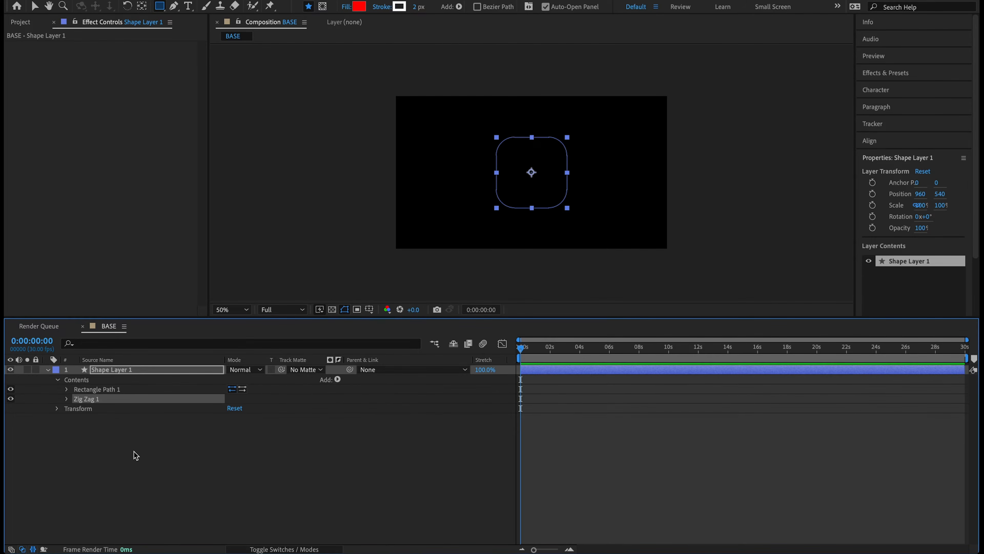
click(67, 399)
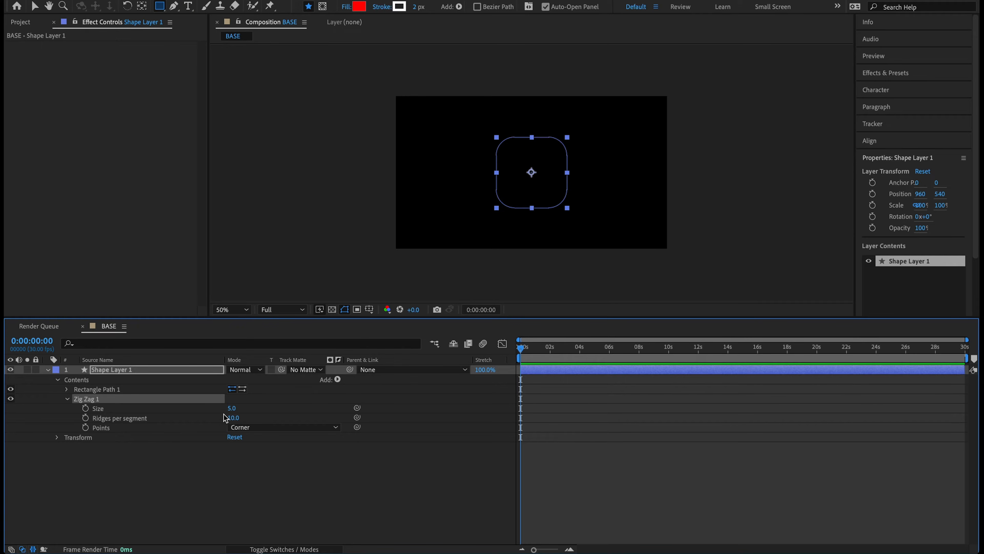
click(232, 409)
text(10)
key(Return)
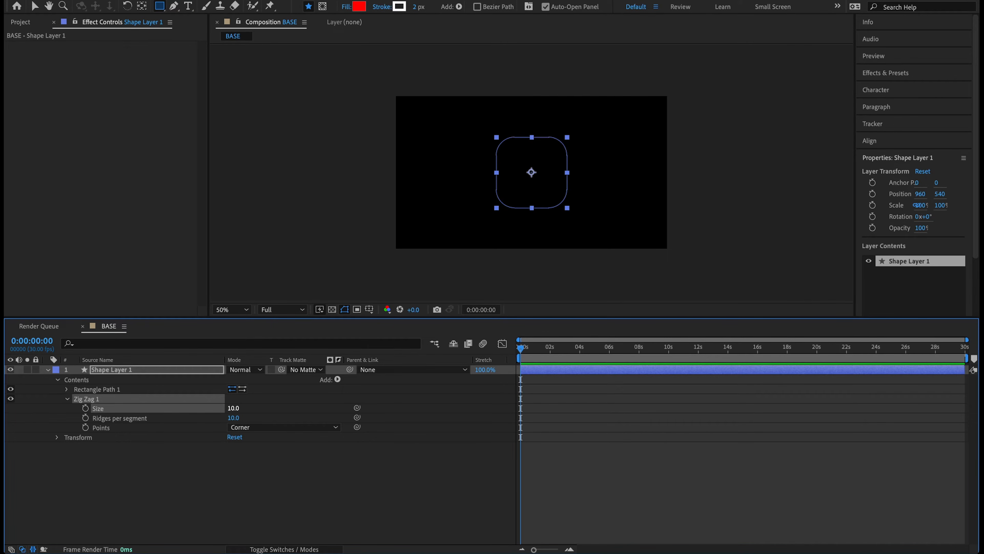
- Set the Zig Zag's ridges per segment to 2 and its points to Smooth
click(233, 417)
key(Return)
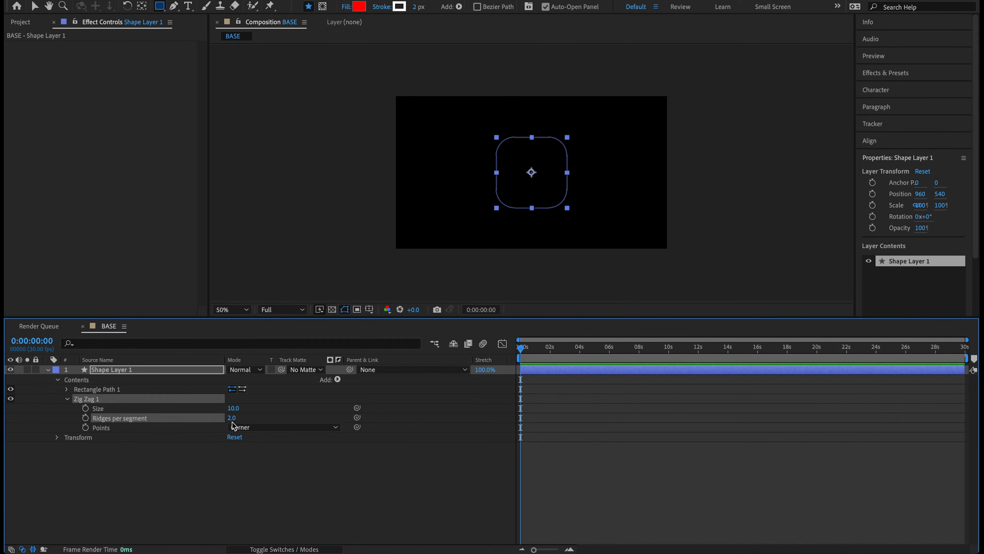
click(235, 427)
click(248, 450)
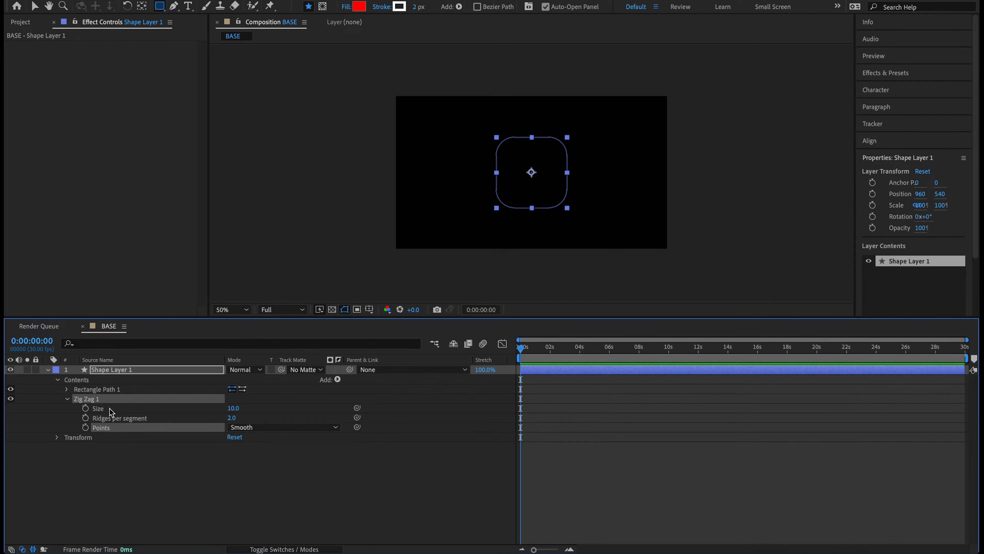
click(67, 399)
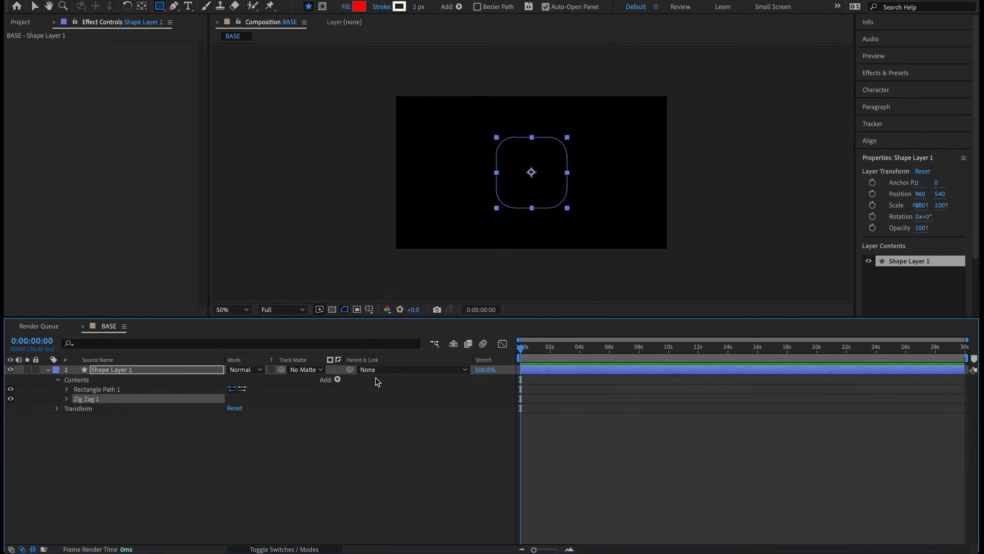
click(67, 400)
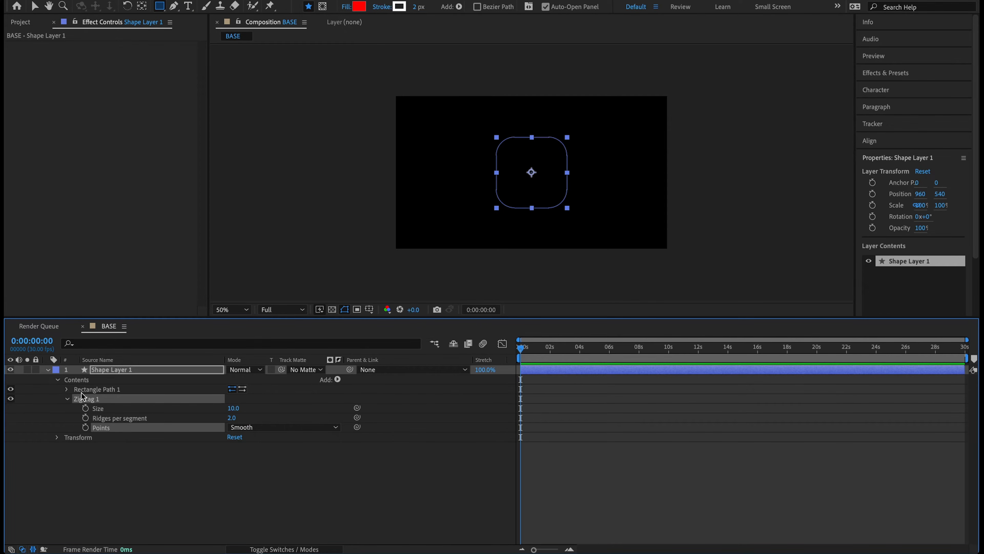
click(68, 398)
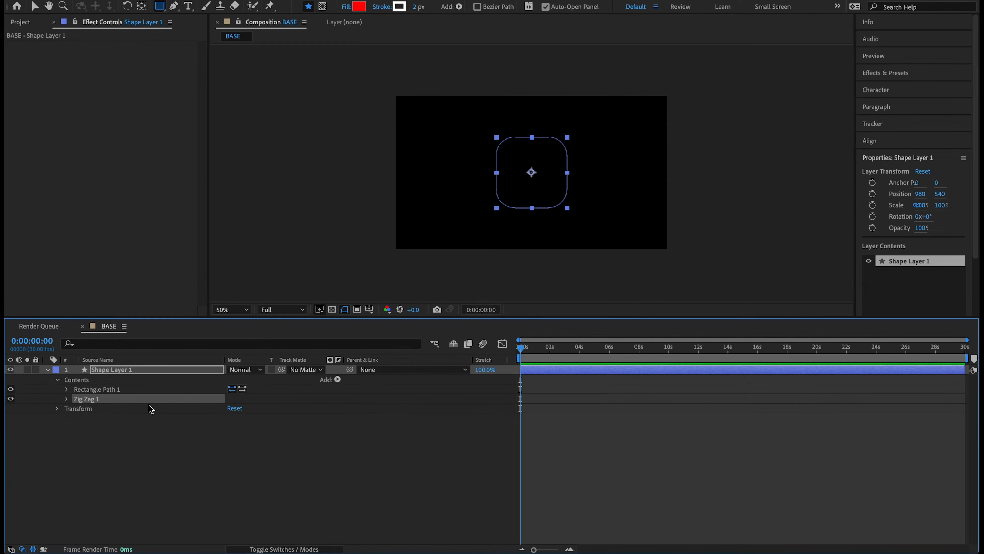
- Add a stroke to the shape layer's contents and set its stroke width to 10
click(338, 379)
click(370, 387)
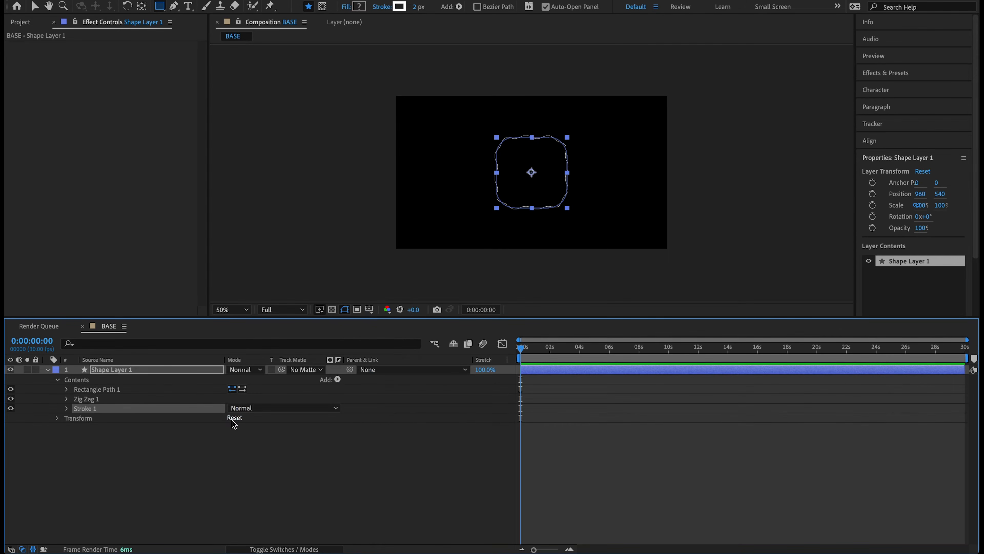
click(68, 408)
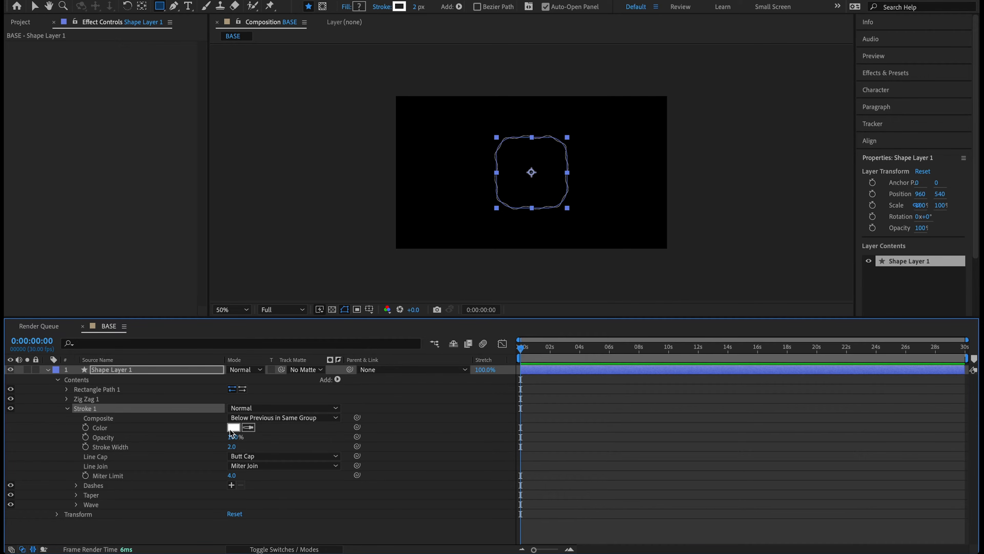
click(231, 447)
text(10)
key(Return)
key(period)
key(period)
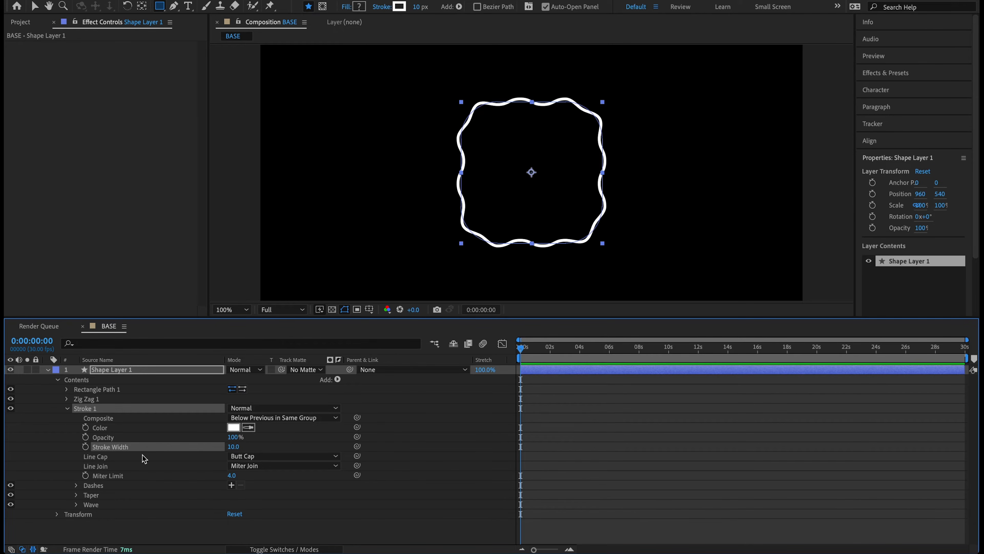
- Hide the Zig Zag modifier to compare the plain outline, turn it back on and deselect everything
click(10, 399)
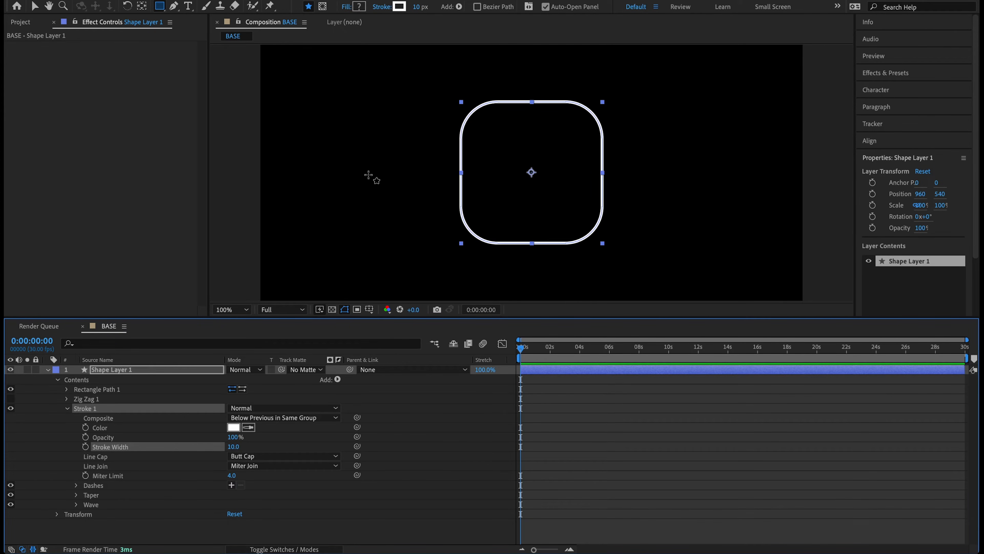
click(10, 398)
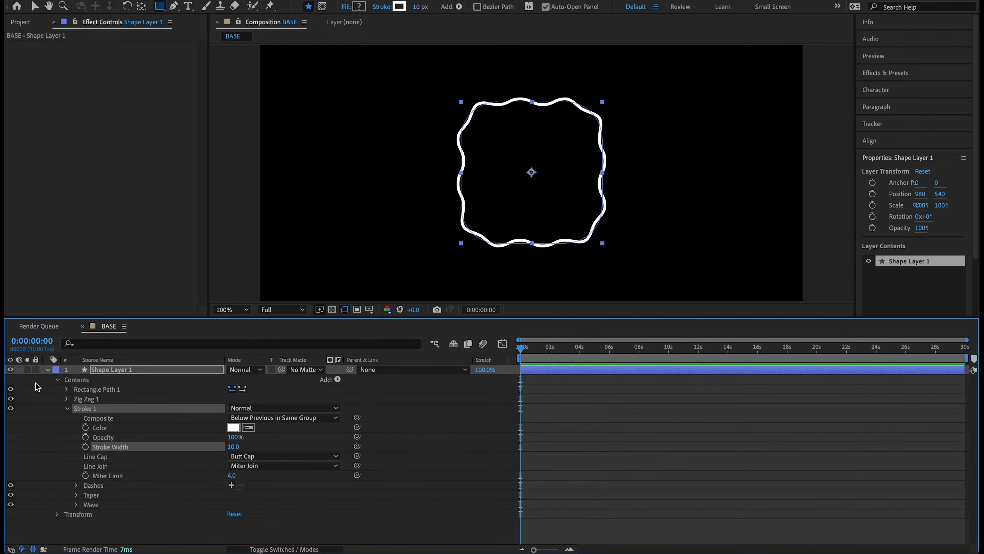
key(F2)
- Try the Zig Zag's points as Corner for comparison and return them to Smooth
click(67, 399)
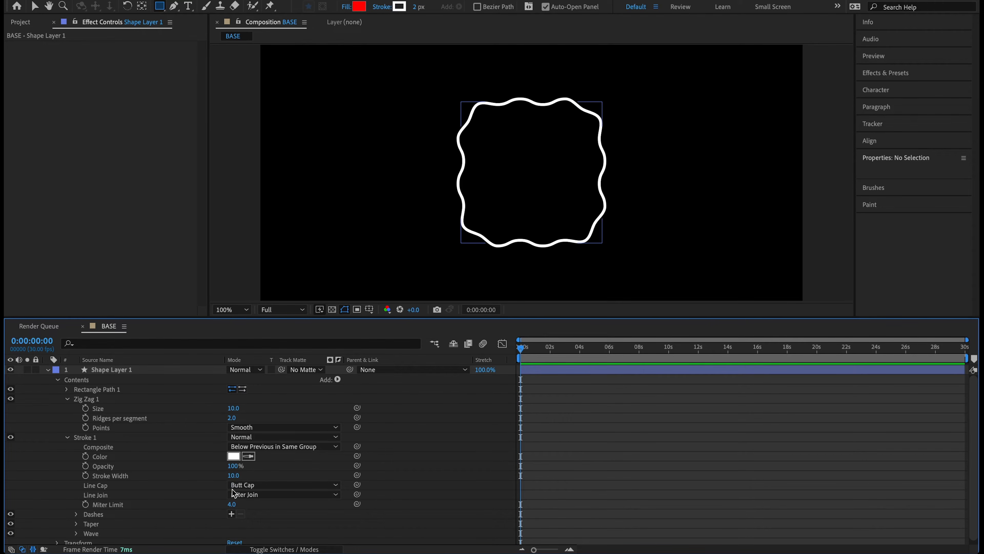
click(245, 427)
click(258, 439)
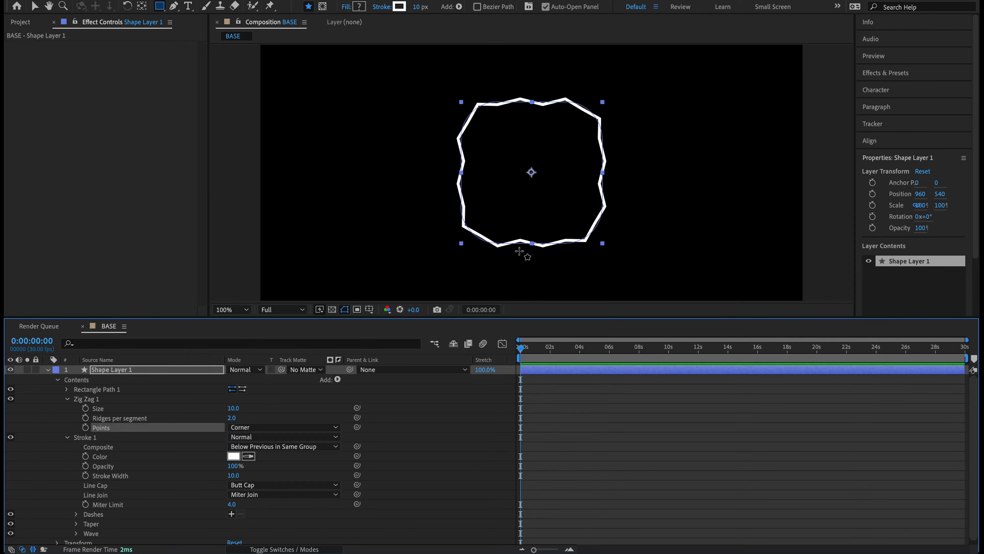
click(245, 427)
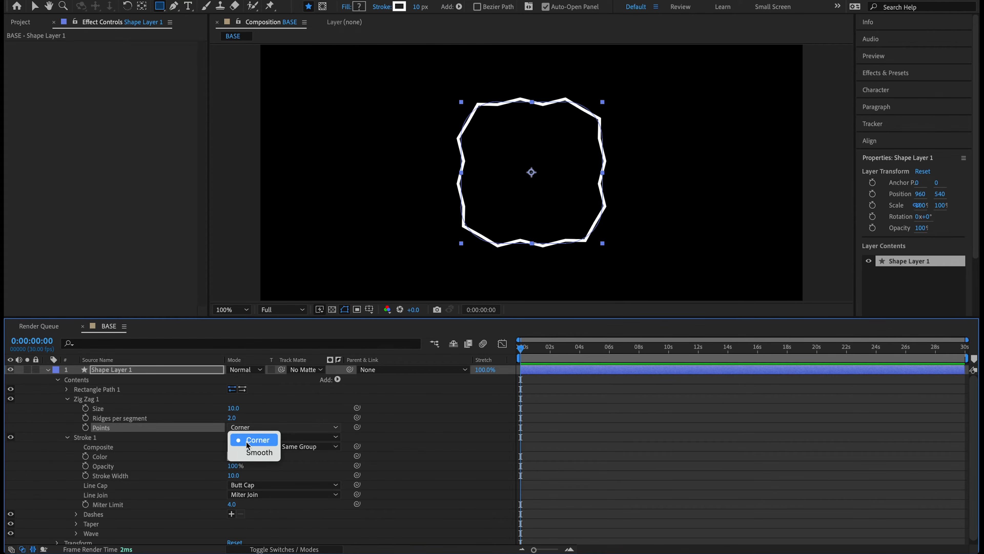
click(257, 452)
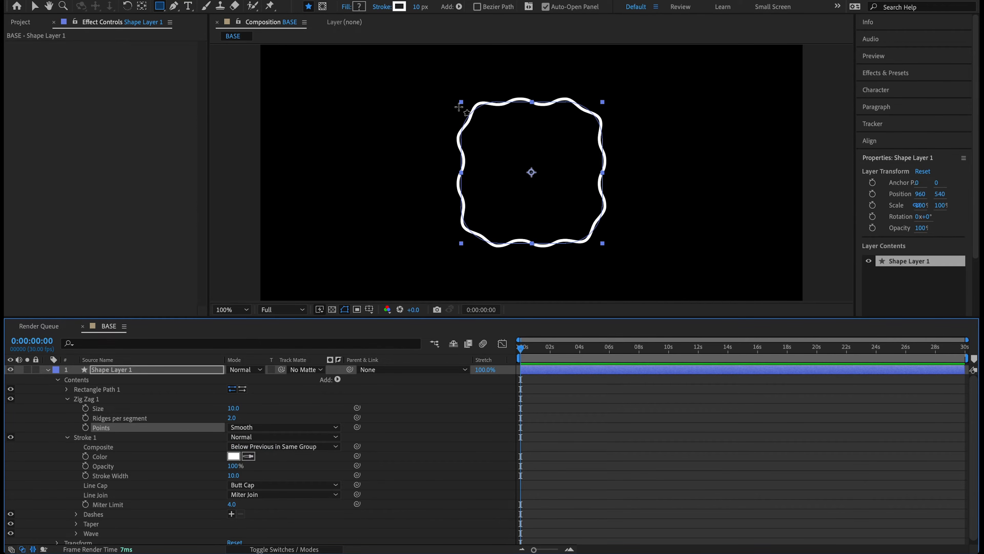
click(67, 399)
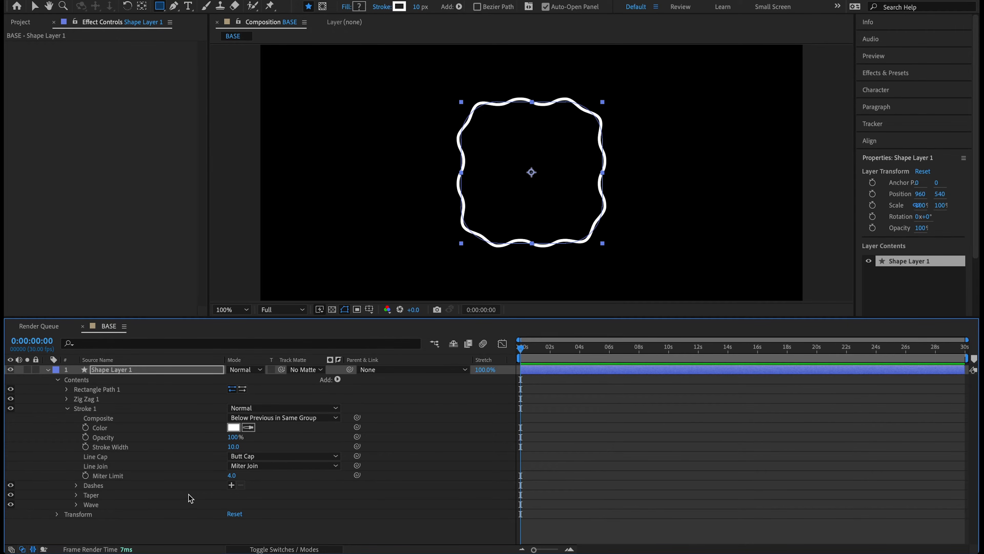
- Set the Wave amount of the shape's stroke to 100%
click(75, 504)
scroll(167, 466, down, 1)
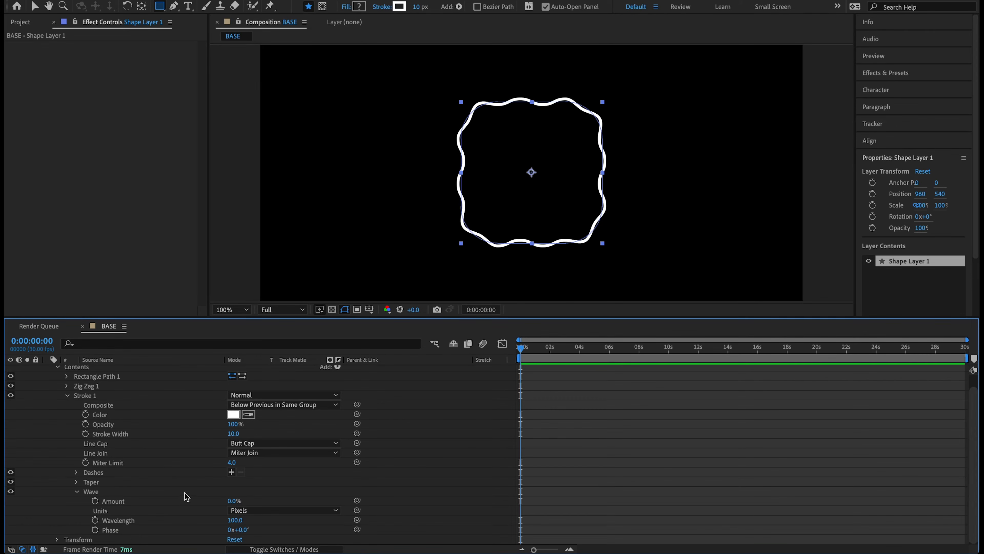
click(230, 502)
text(100)
key(Return)
key(period)
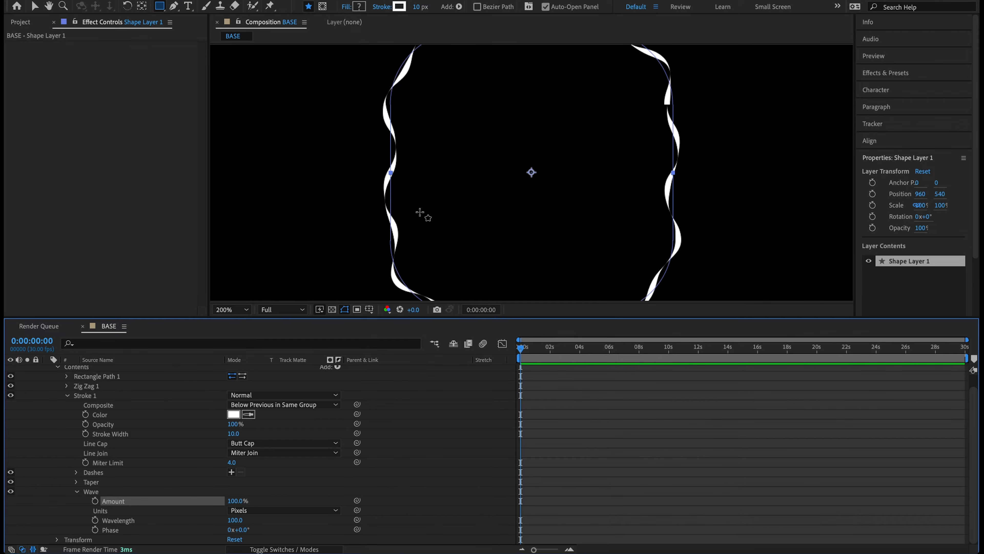
- Switch the stroke's Wave units to Cycles and set the cycles to 3
key(comma)
key(comma)
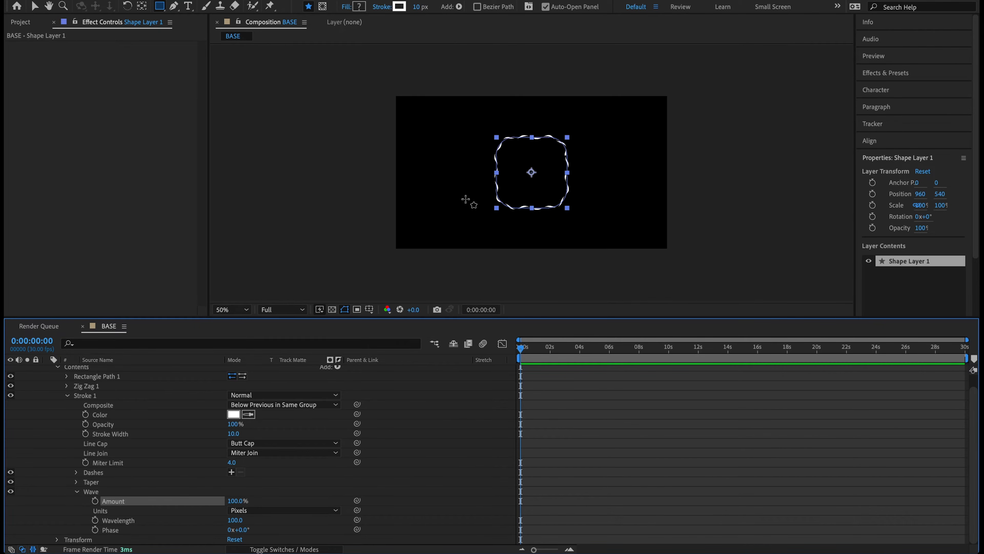
click(238, 514)
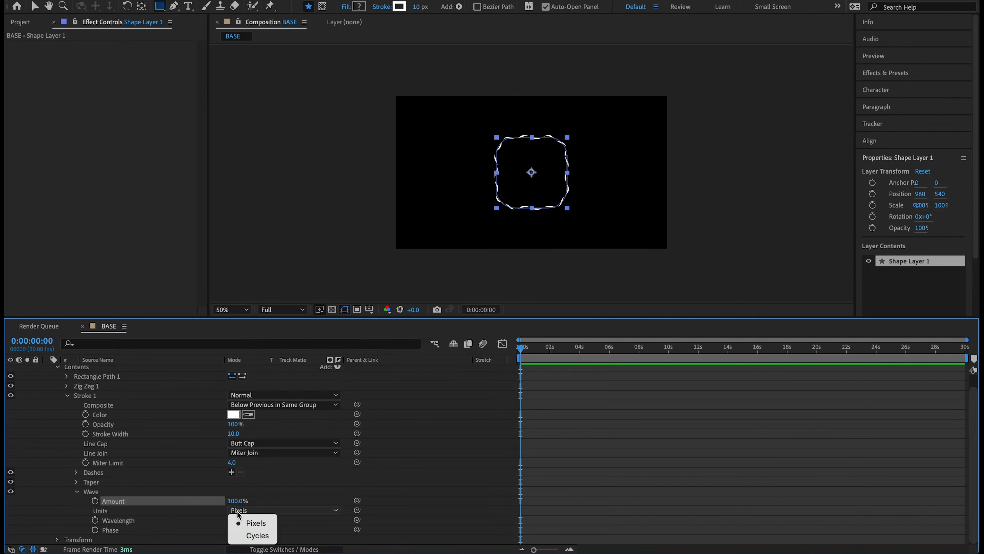
click(250, 535)
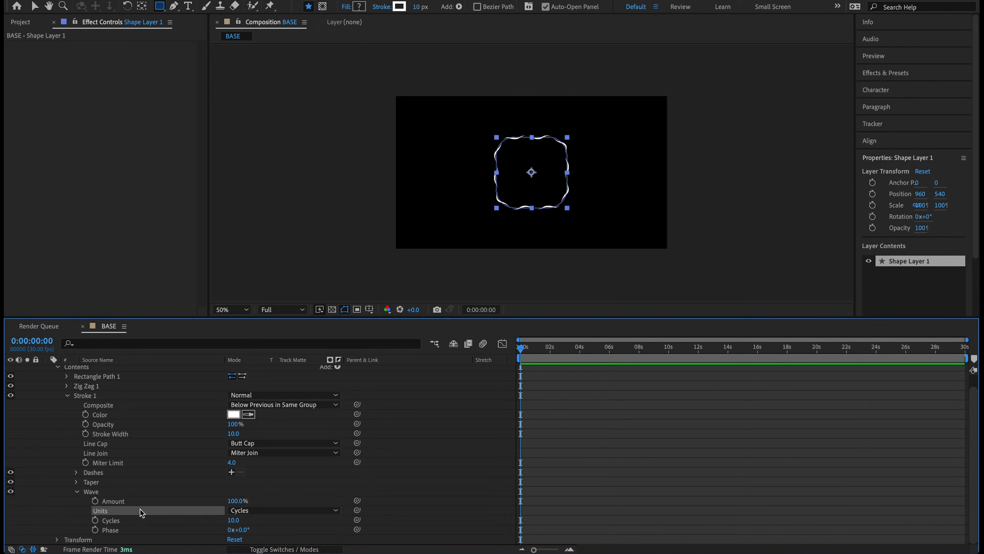
click(234, 520)
text(3)
key(Return)
key(period)
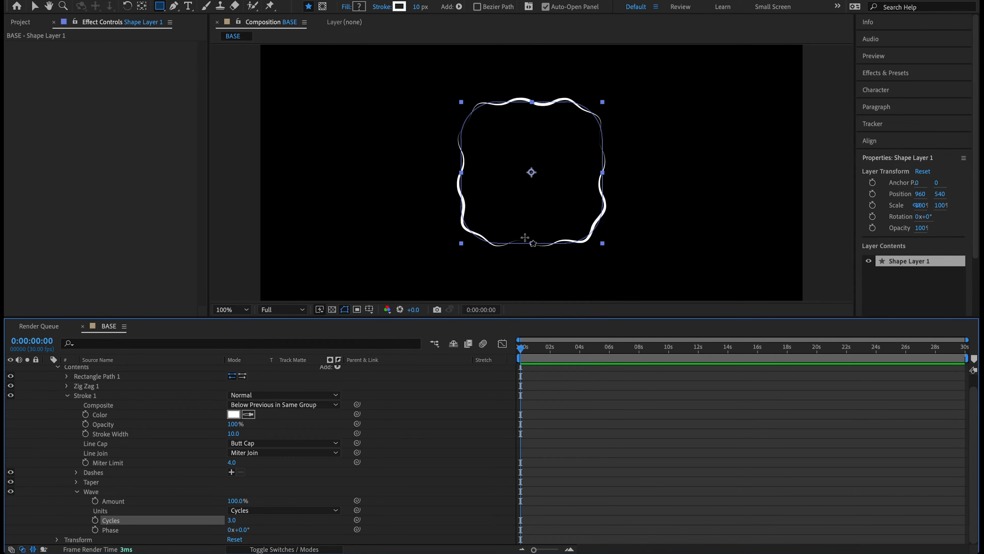
- Try other Wave cycle counts and phase values on the stroke, returning to 3 cycles and a 0° phase
mouse_move(233, 521)
mouse_down()
mouse_move(263, 517)
mouse_move(224, 512)
mouse_up()
click(231, 519)
text(3)
key(Return)
mouse_move(241, 529)
mouse_down()
mouse_move(312, 522)
mouse_move(213, 535)
mouse_up()
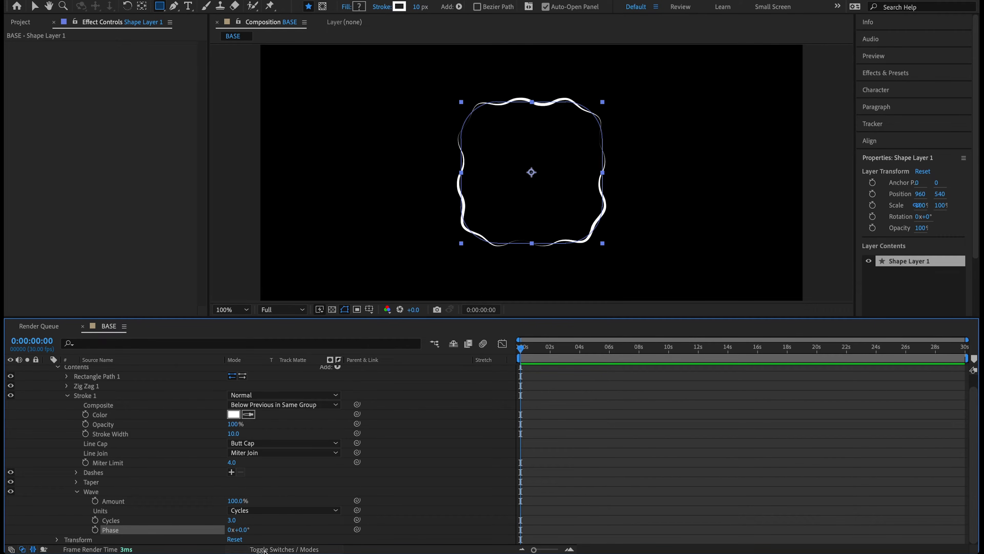
- Keyframe the stroke's Wave phase from 0x+0.0° at the first frame to 2x+0.0° at 0:00:29:29
drag(523, 348, 471, 368)
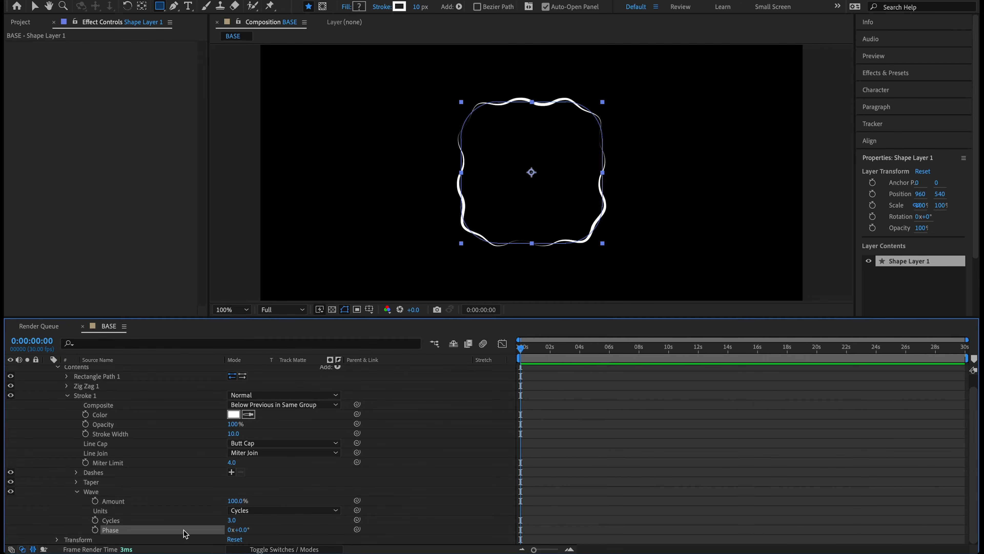
click(95, 530)
drag(667, 348, 978, 372)
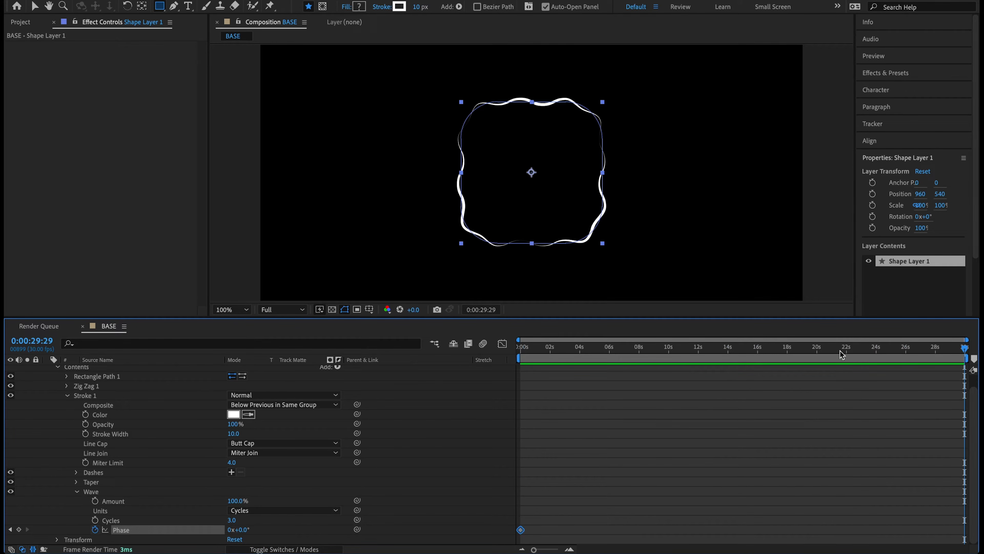
click(229, 531)
key(Return)
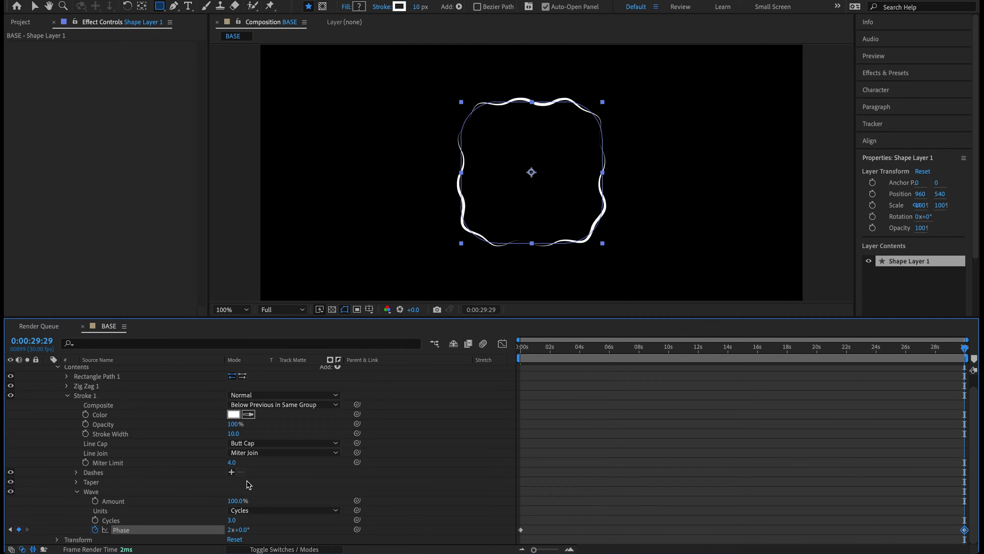
- Preview the wave phase animation from the start and return to the first frame
drag(932, 346, 521, 377)
key(space)
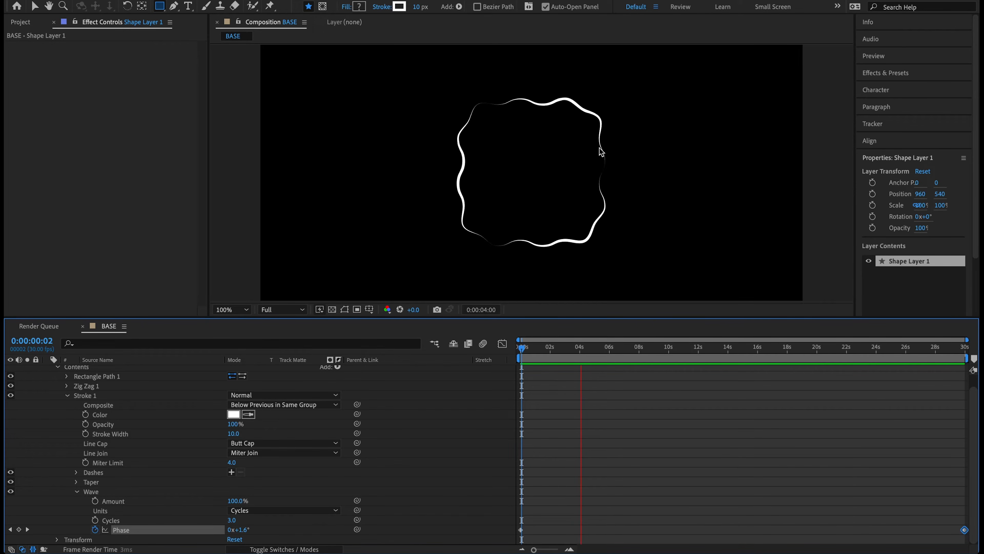
click(584, 352)
key(Home)
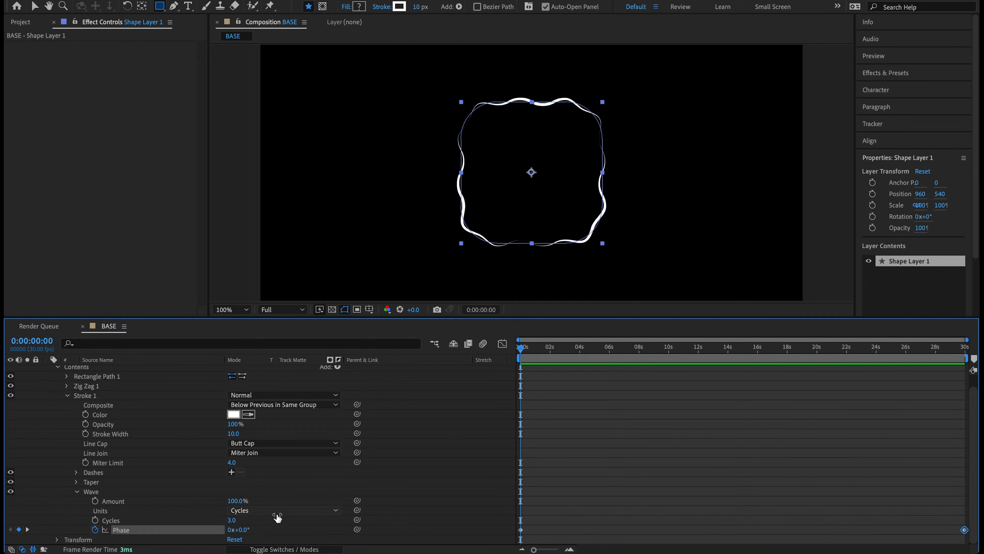
drag(533, 362, 484, 368)
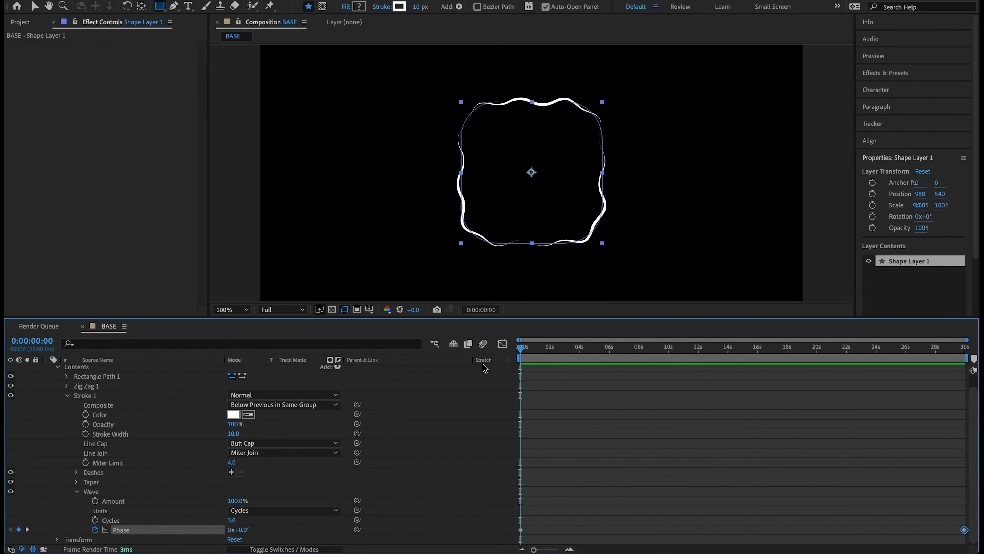
- Add a Repeater to the shape layer's contents and set its copies to 100
click(78, 491)
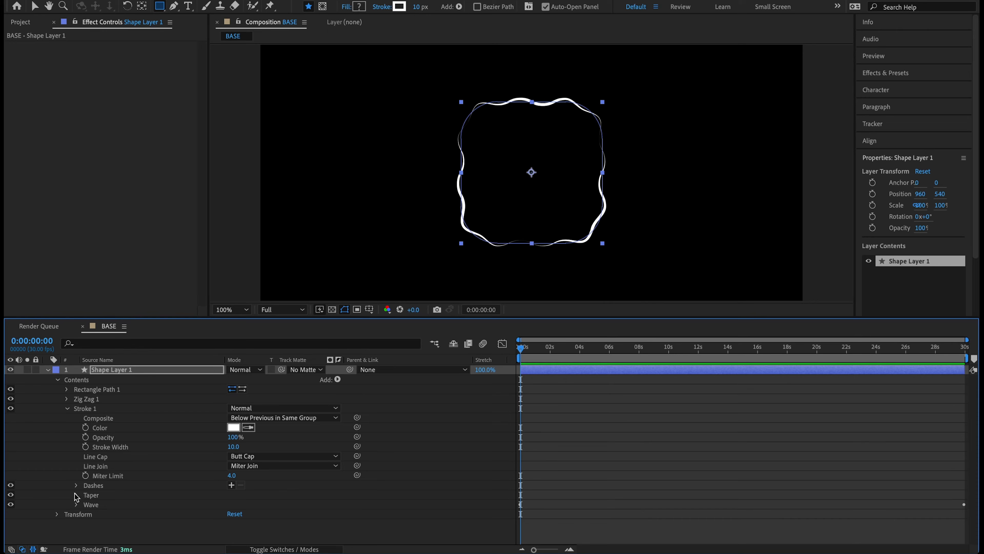
click(67, 408)
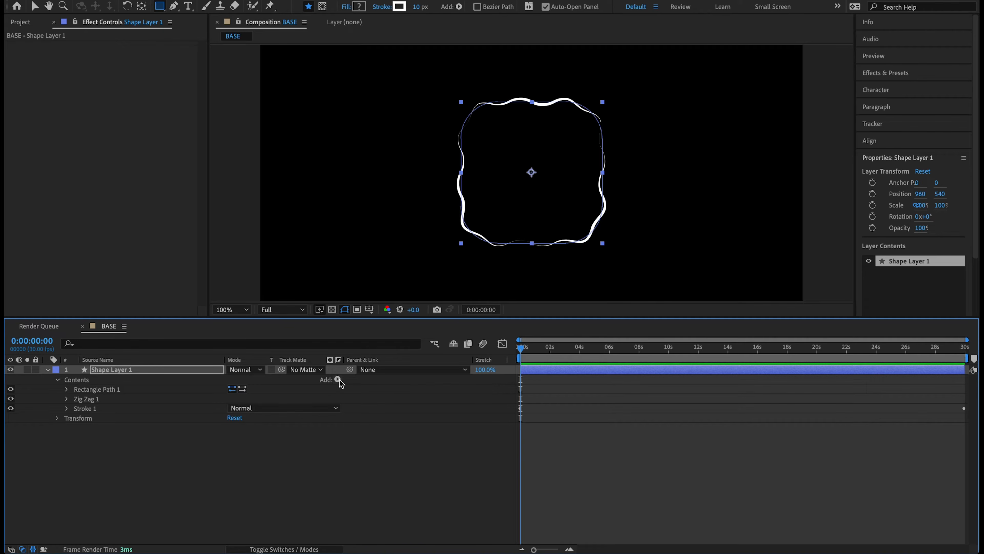
key(comma)
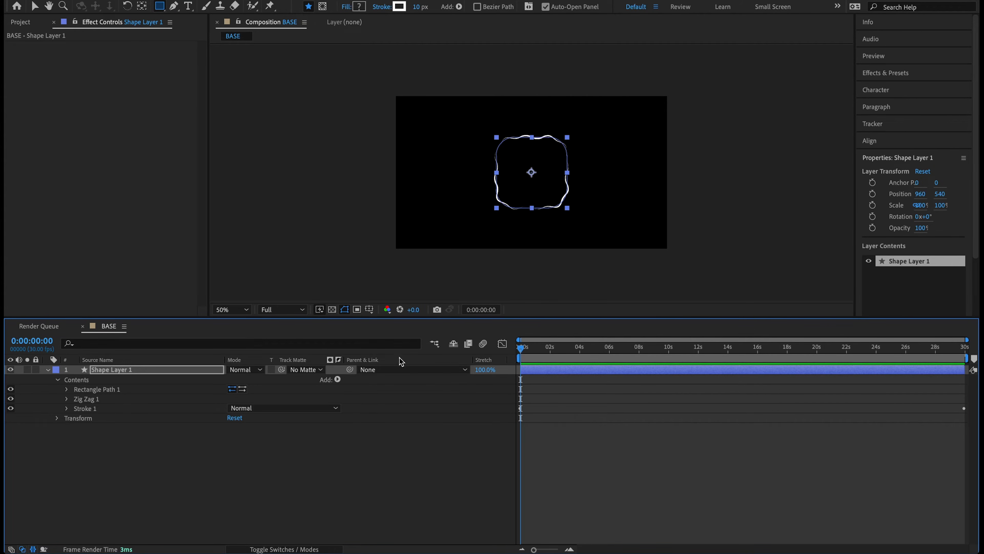
click(337, 380)
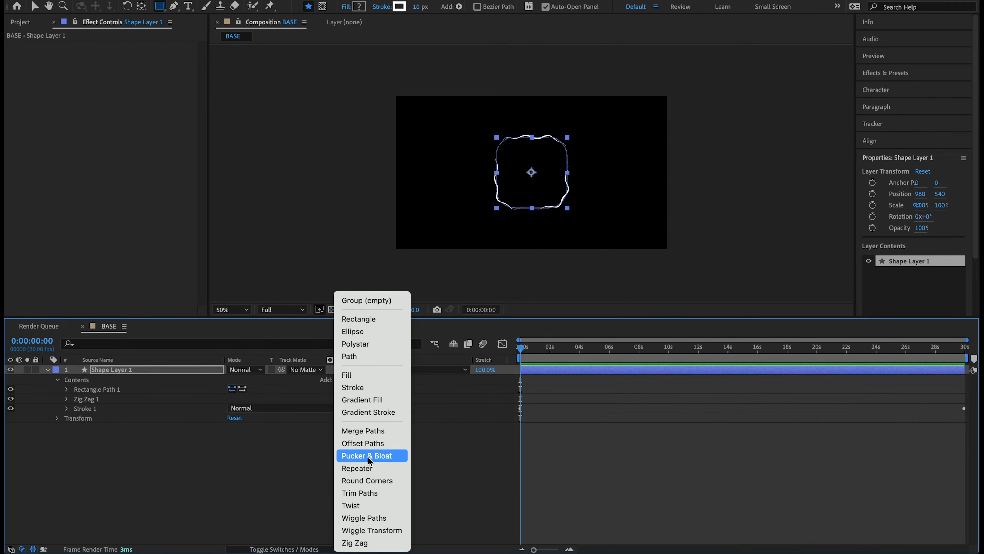
click(367, 468)
click(67, 418)
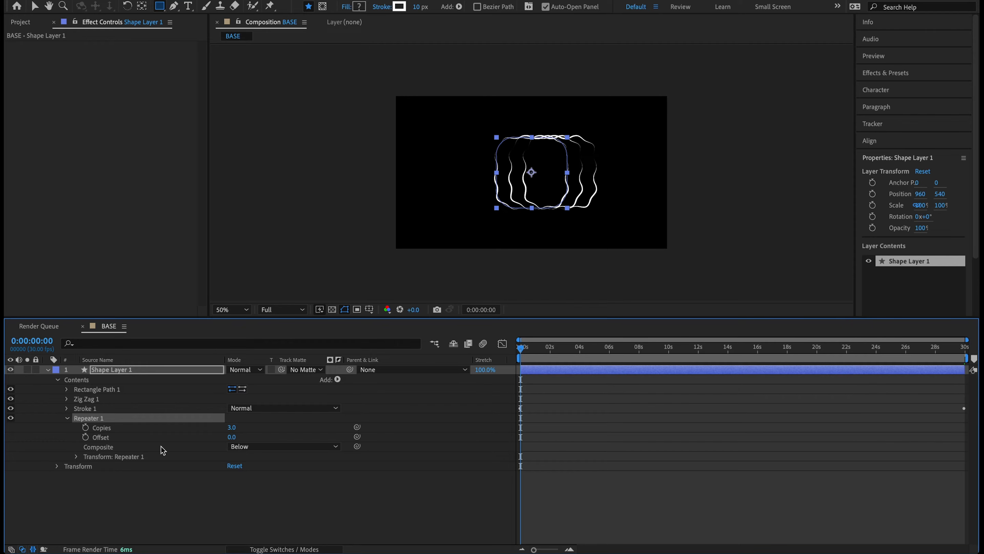
click(232, 427)
click(220, 428)
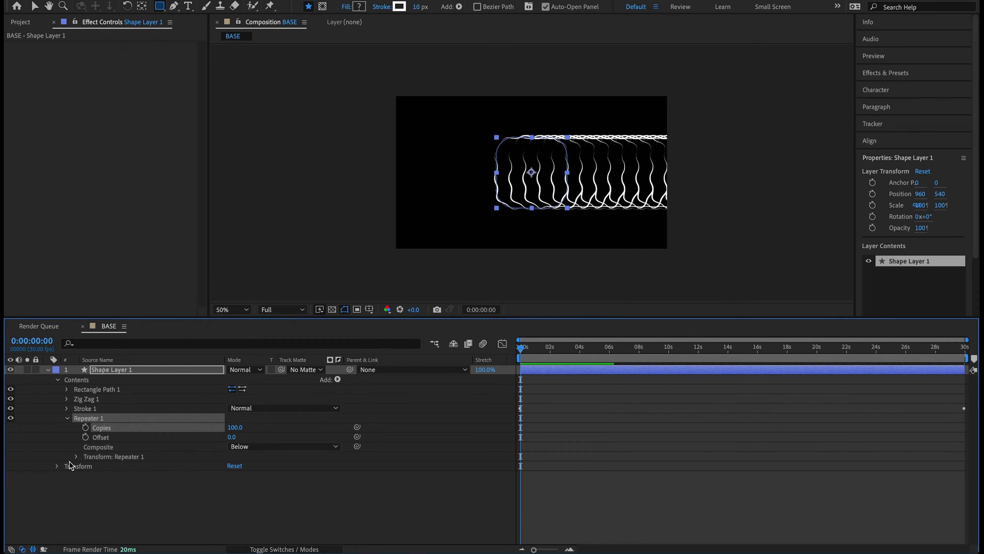
- Set the repeater transform's position to 0,0 and its scale to 115%, and preview the animation
click(75, 457)
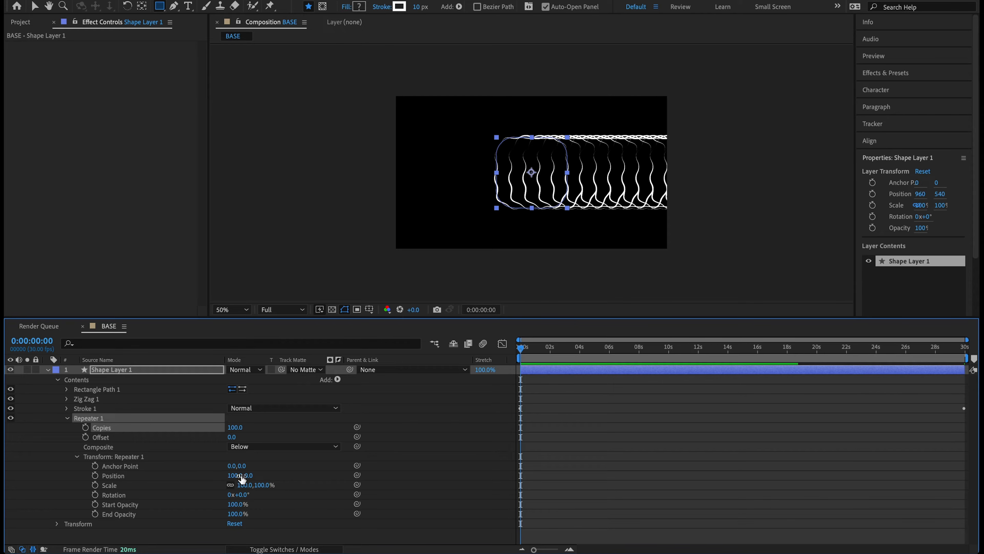
click(233, 475)
text(0)
key(Return)
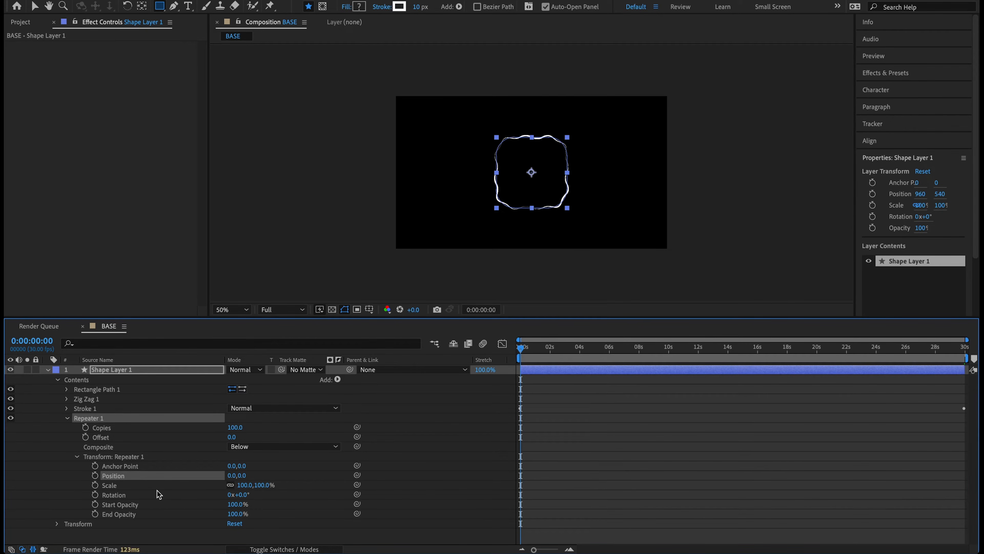
click(247, 490)
text(115)
key(Return)
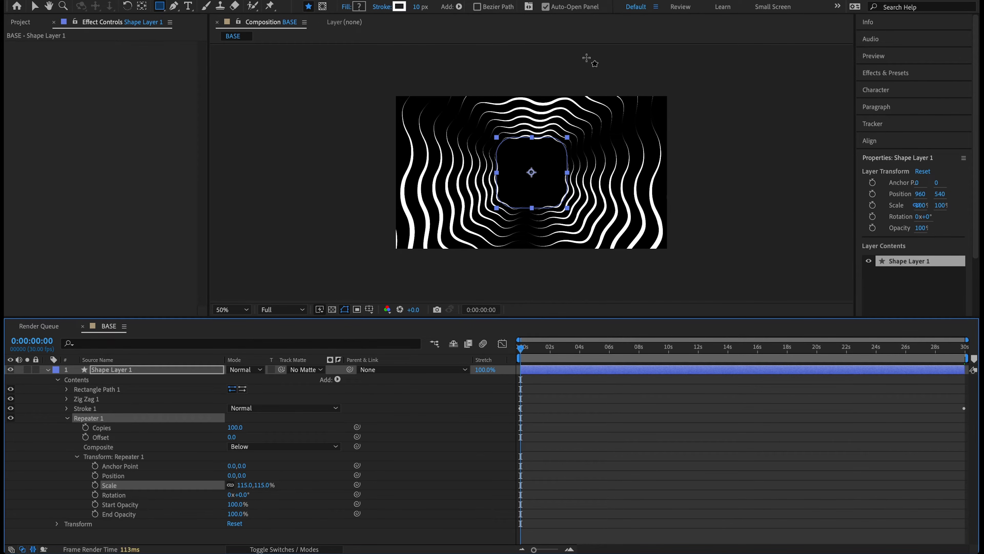
key(space)
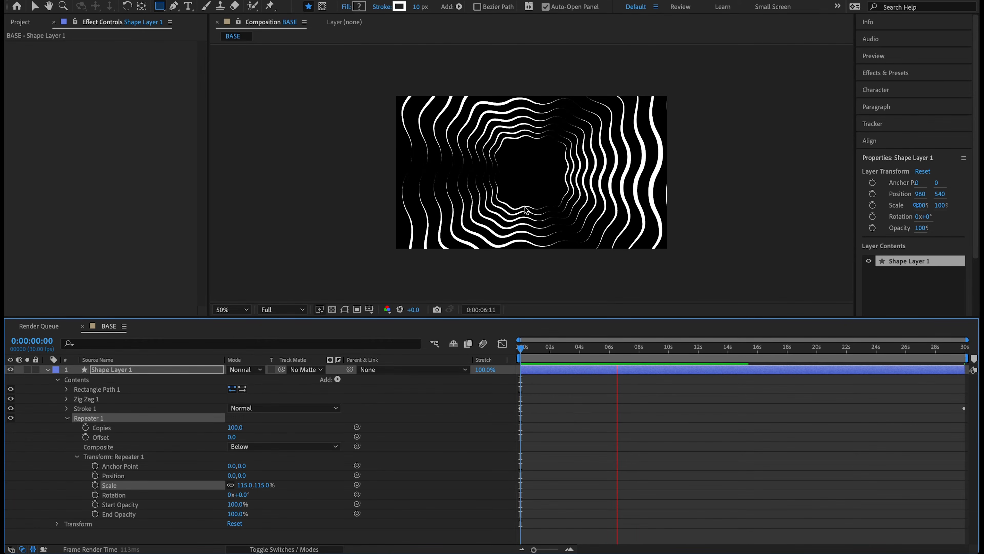
key(space)
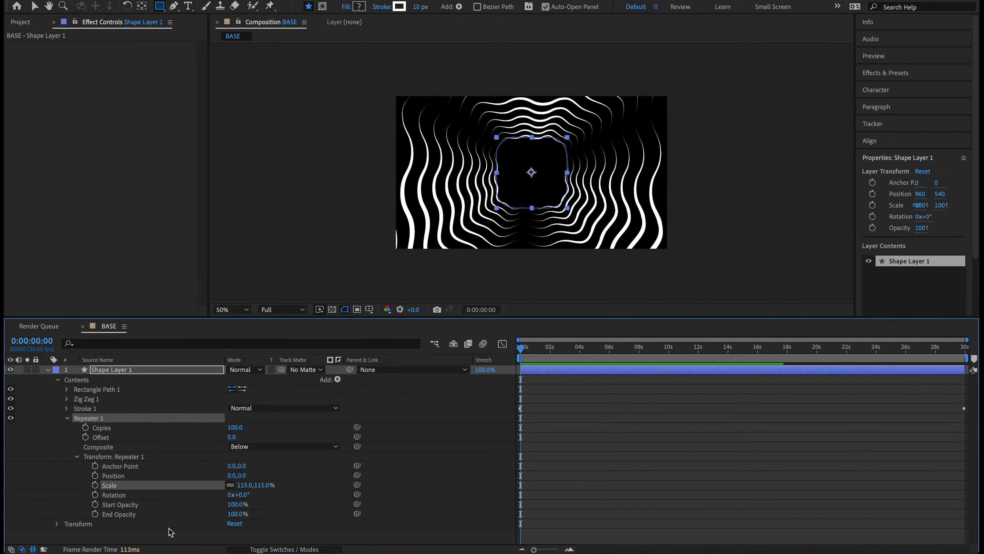
- Set the repeater transform's rotation to 15° and preview the twisted pattern
click(241, 495)
key(Return)
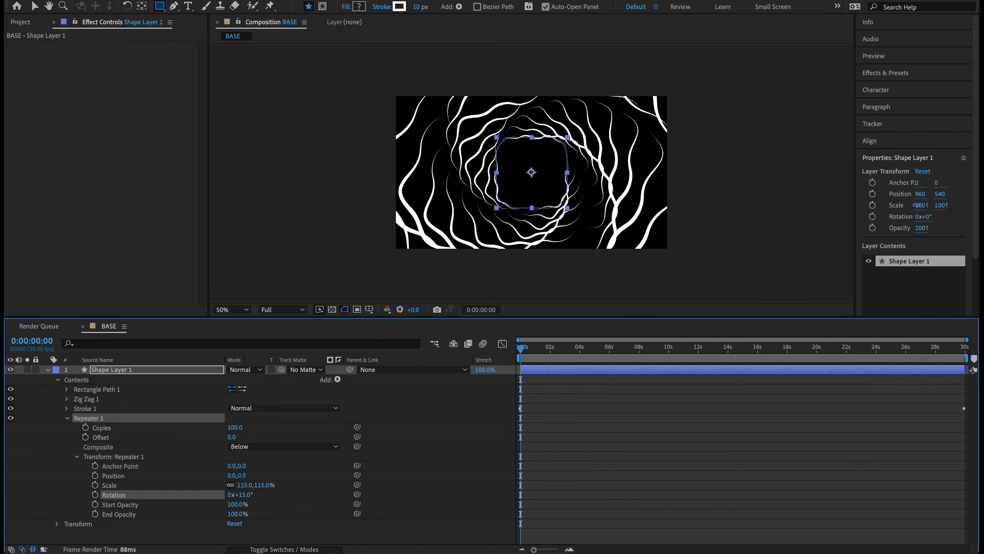
key(/)
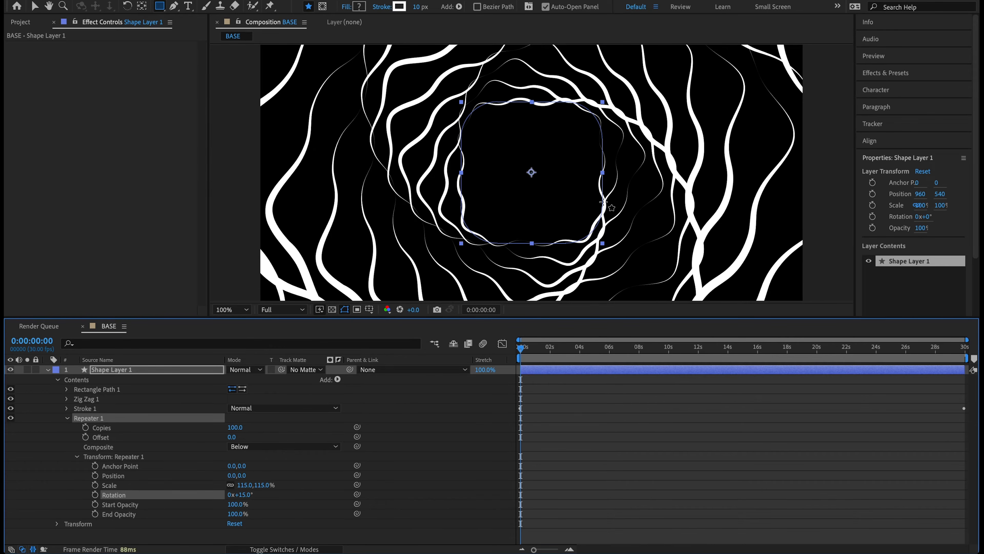
key(comma)
key(space)
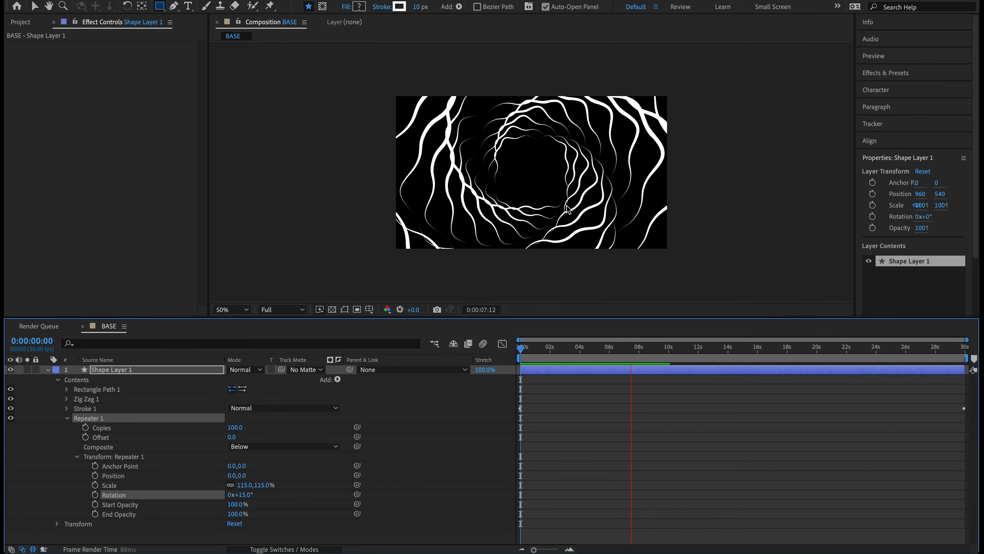
key(space)
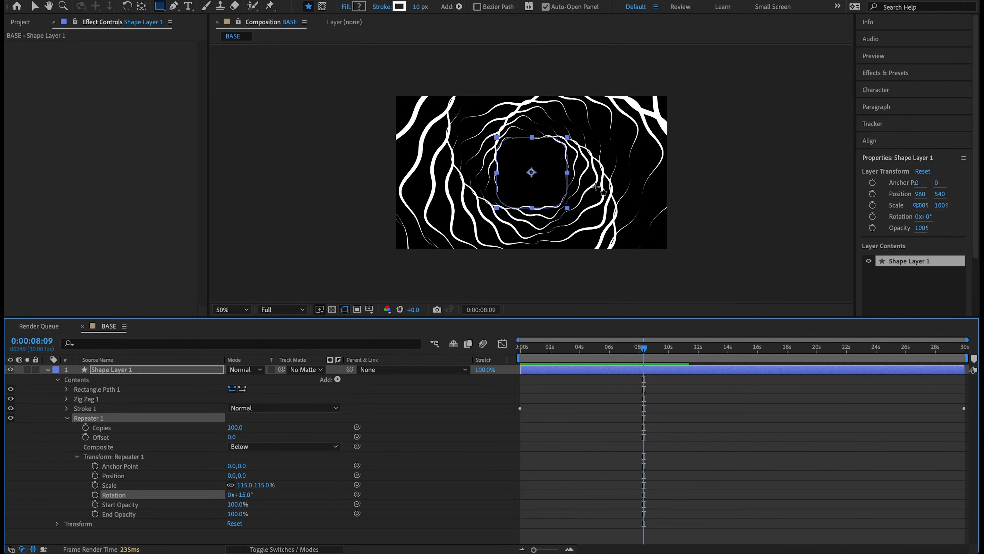
- At the first frame, set the repeater's offset to -80 and preview the filled centre
click(77, 457)
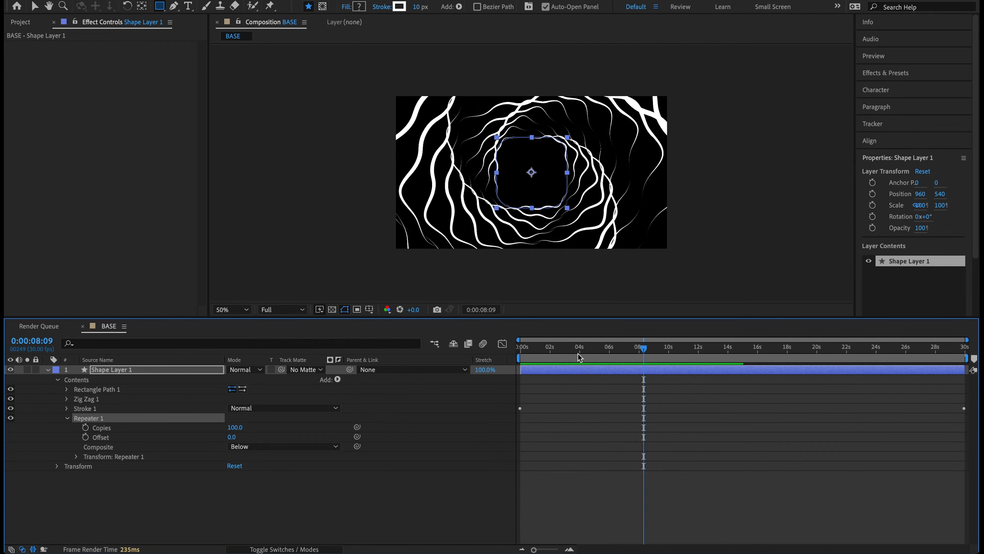
key(Home)
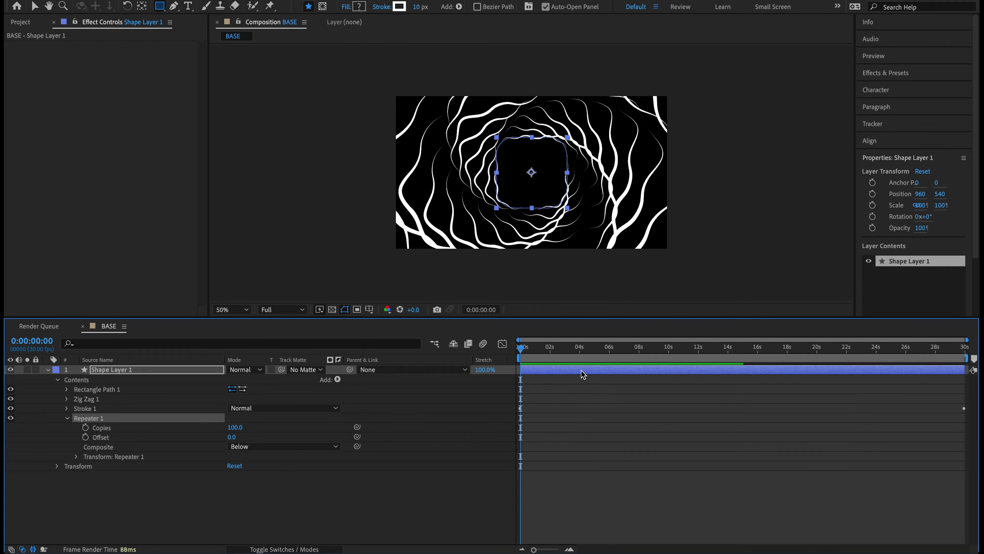
click(231, 437)
key(Return)
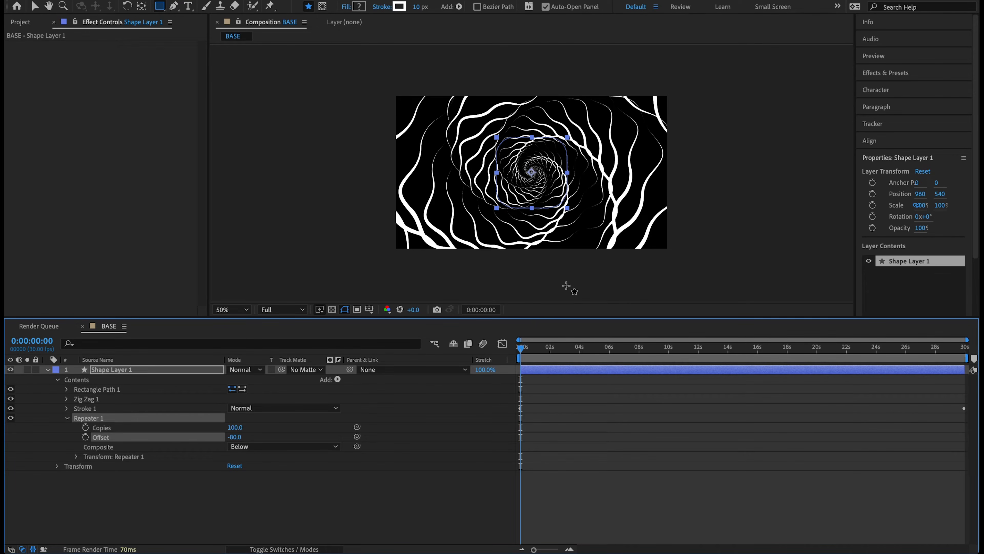
key(space)
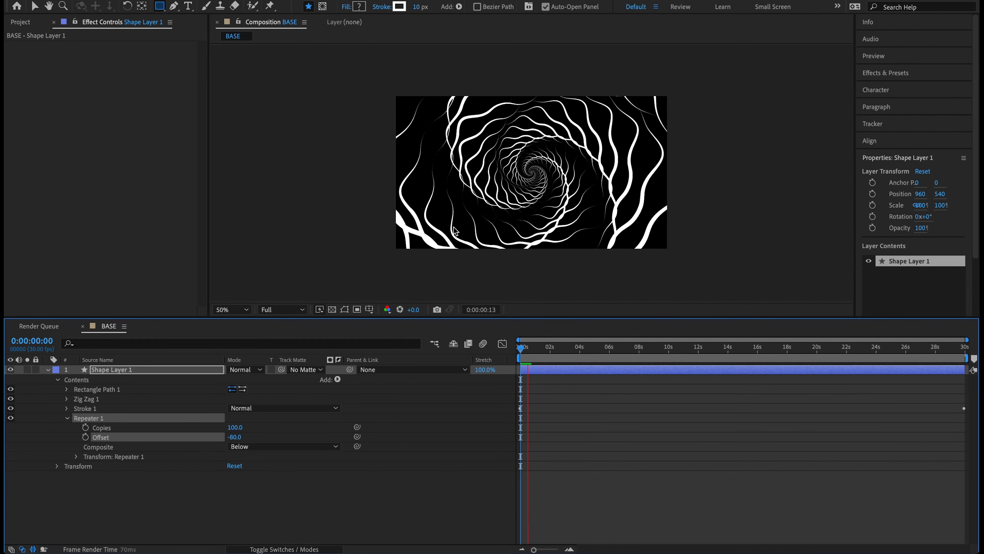
key(space)
drag(551, 352, 480, 360)
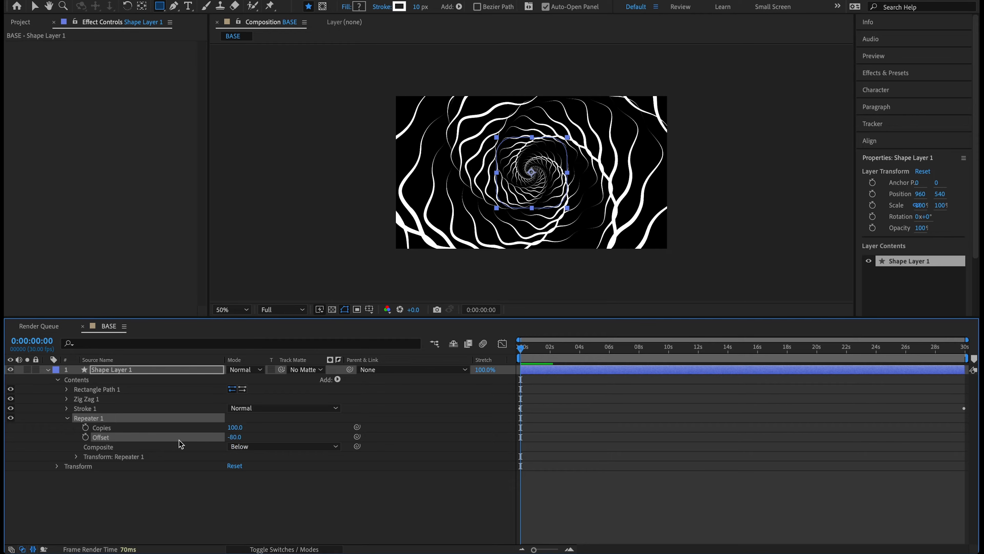
- Keyframe the repeater's offset at the first frame, enter a new offset at 0:00:29:29 and return to the start
click(85, 437)
drag(541, 347, 965, 361)
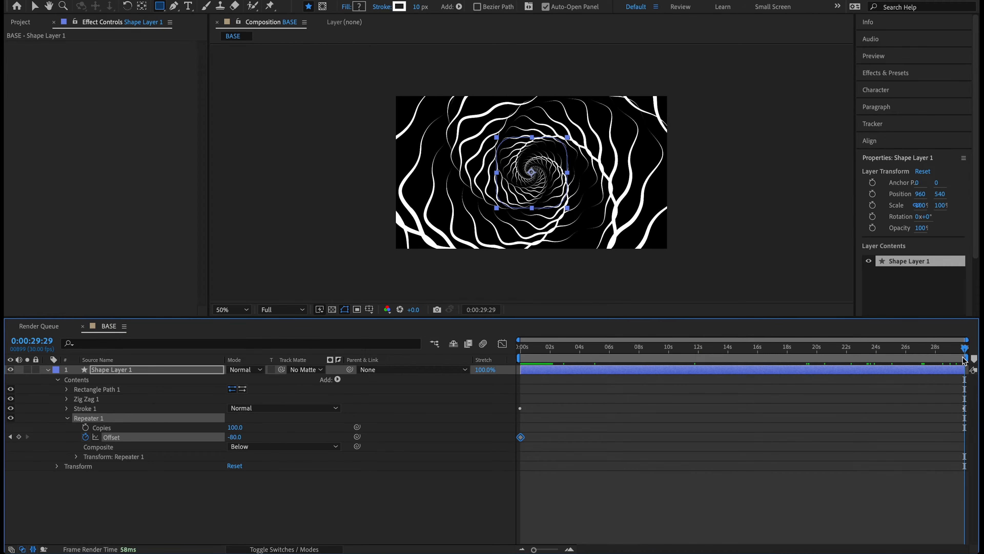
click(236, 437)
key(Return)
click(521, 350)
drag(522, 355, 364, 405)
- Lower the composition's preview resolution to Half and play the offset animation
key(space)
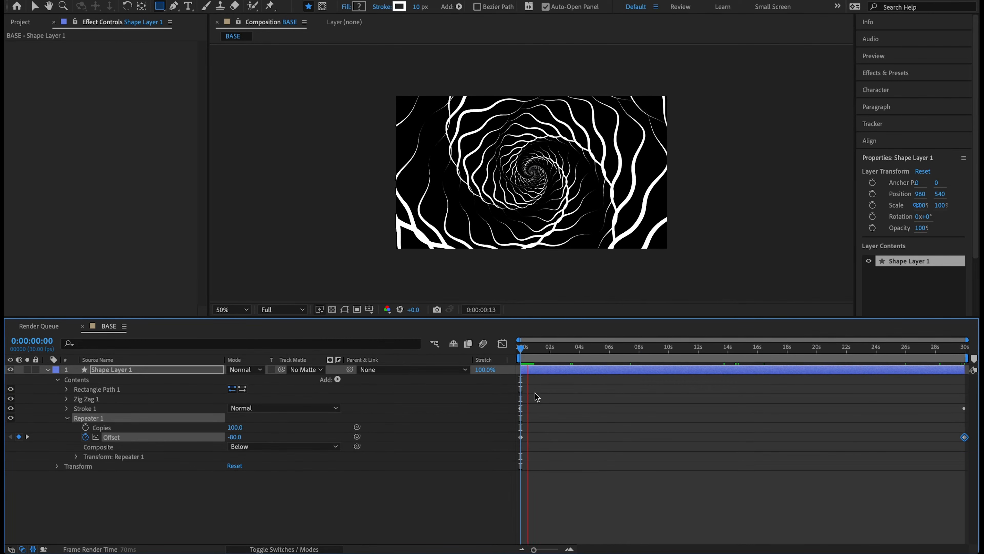
click(281, 309)
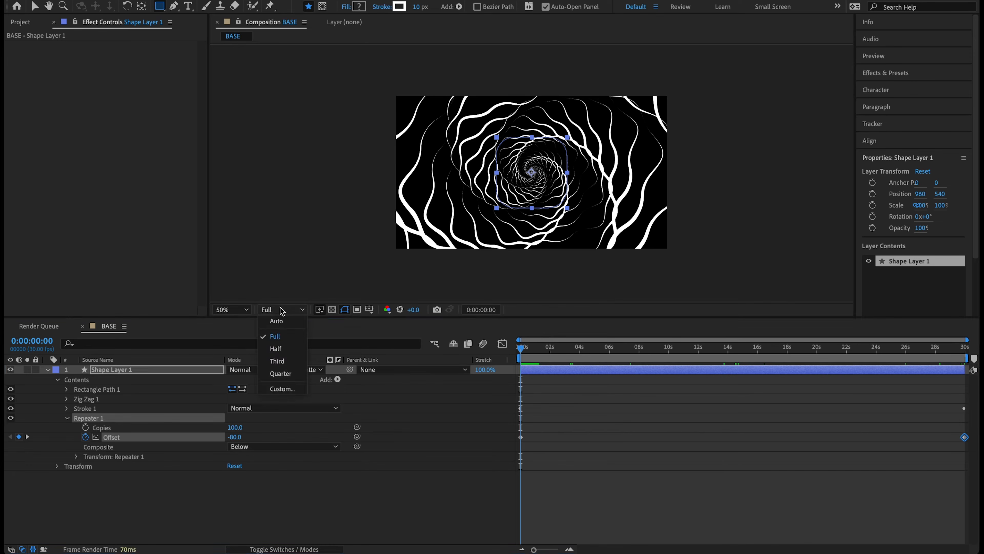
click(276, 348)
key(space)
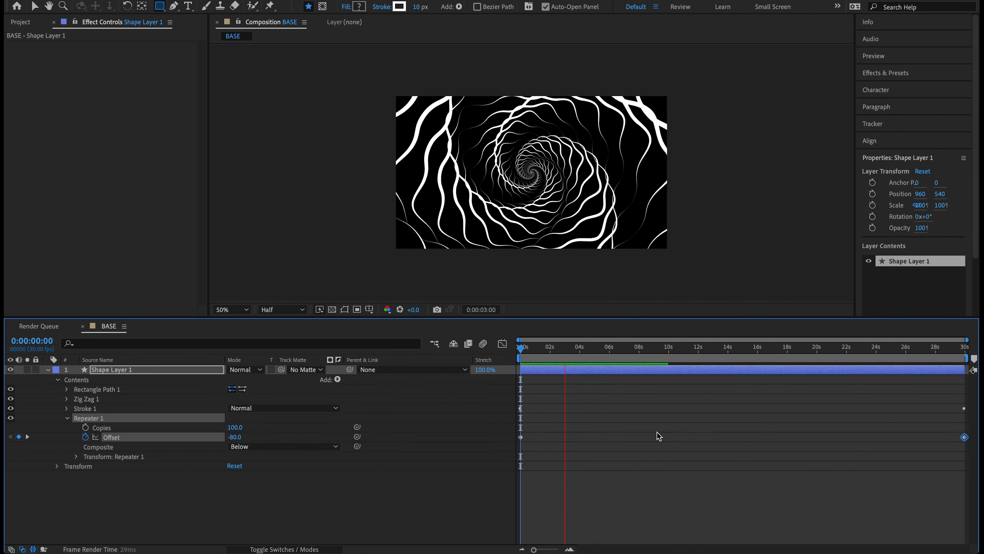
- Examine the offset animation enlarged, and replay it from the first frame at Full preview resolution
key(period)
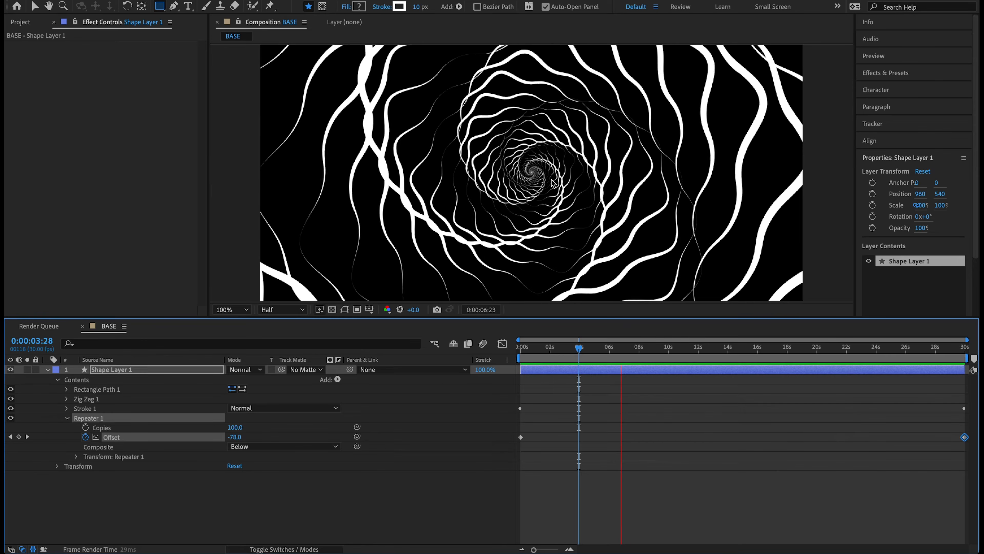
key(comma)
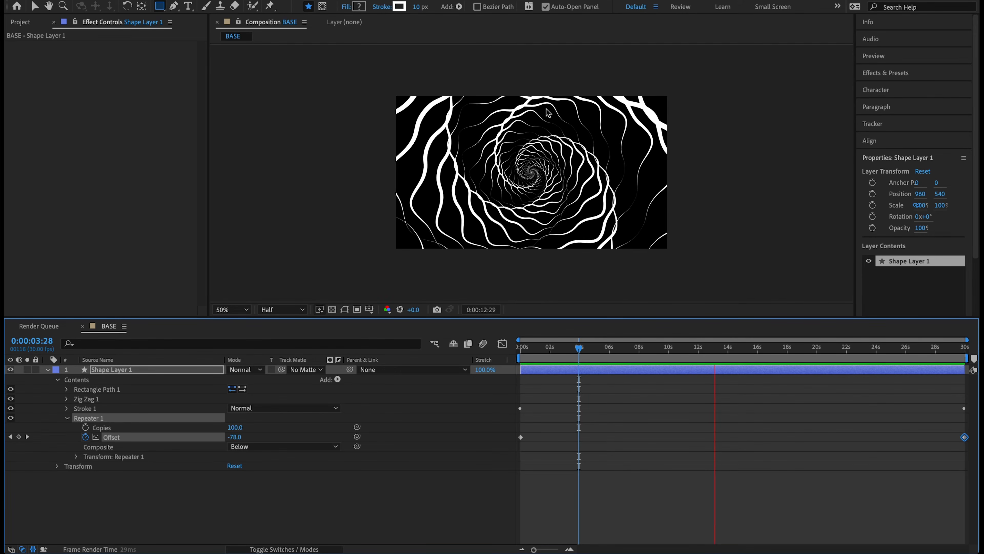
key(space)
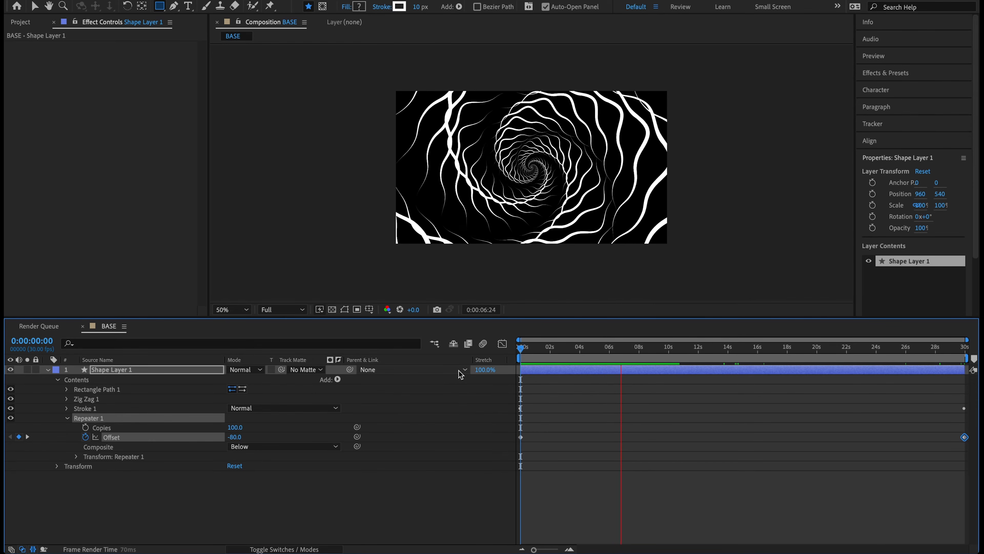
key(space)
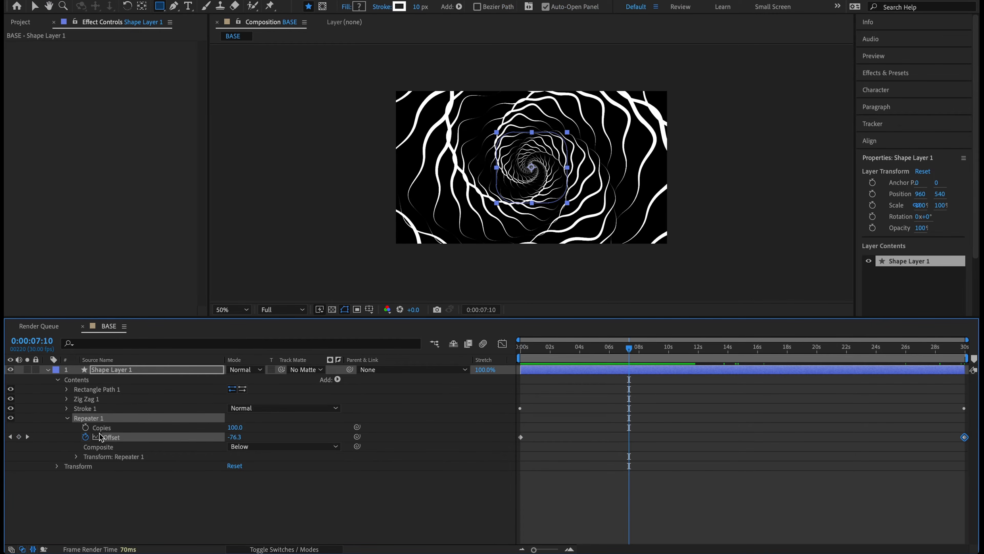
- Try Zig Zag sizes of 20 and 30 on the shape and preview the stronger waves
click(67, 418)
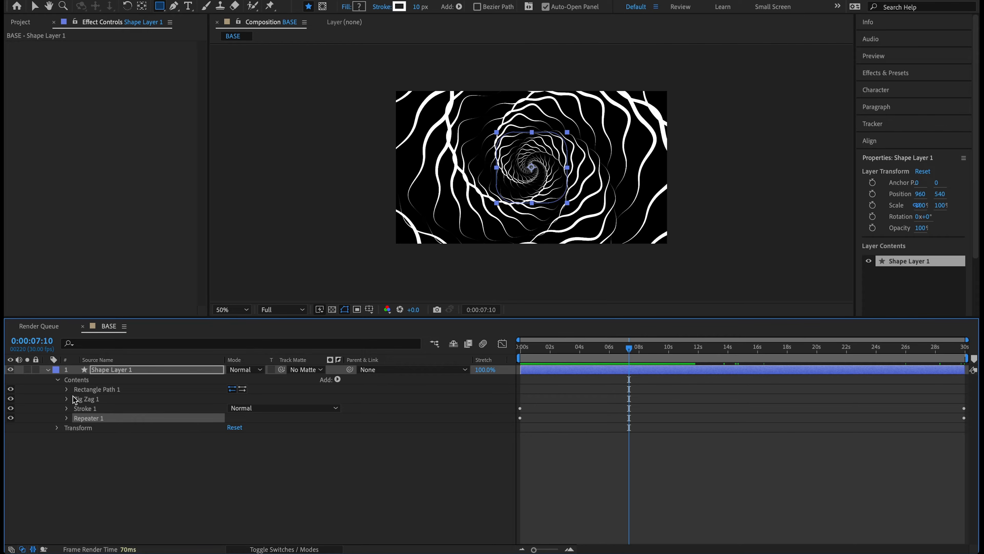
click(67, 398)
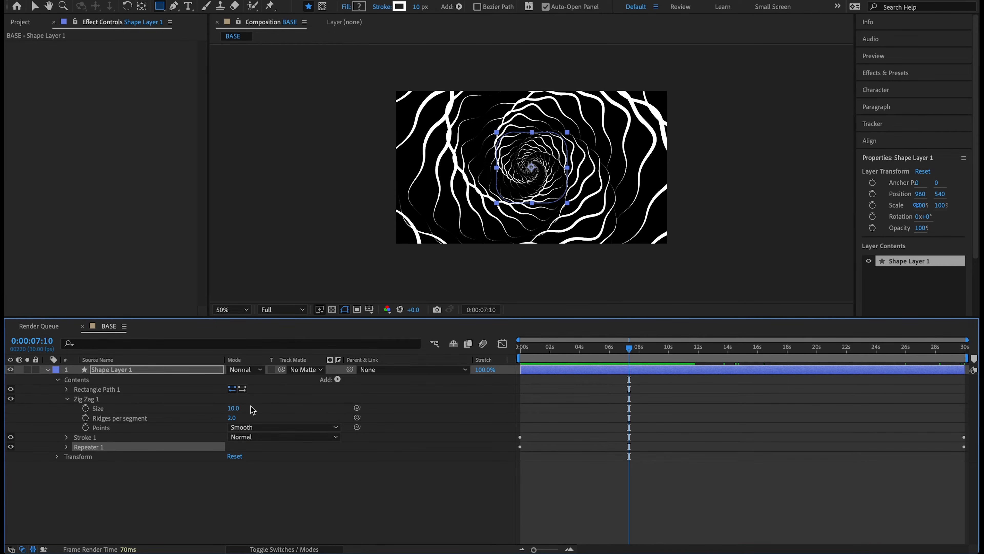
click(239, 408)
key(Return)
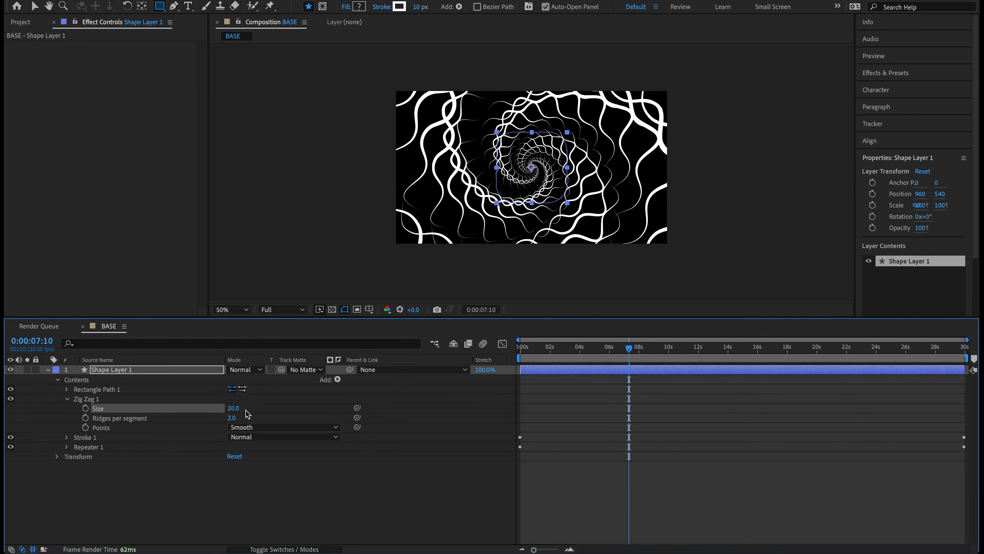
click(235, 409)
key(Return)
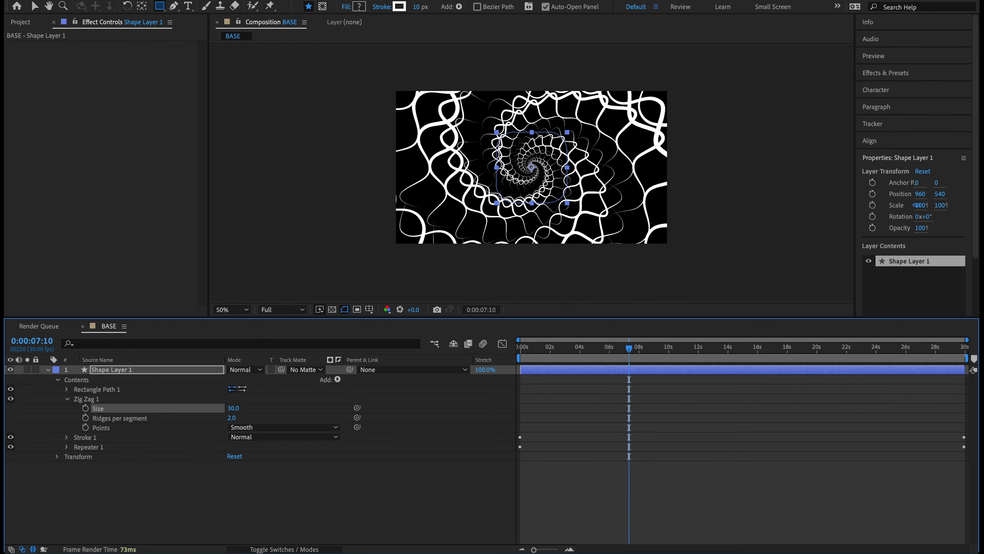
key(space)
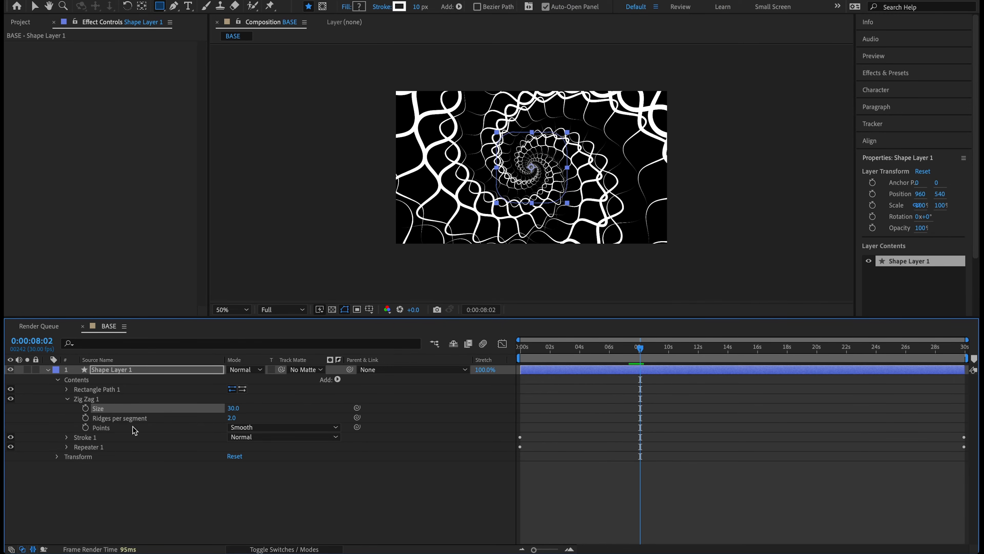
- Try 10 ridges per segment on the Zig Zag, preview the pattern and return to the first frame
click(232, 418)
text(10)
key(Return)
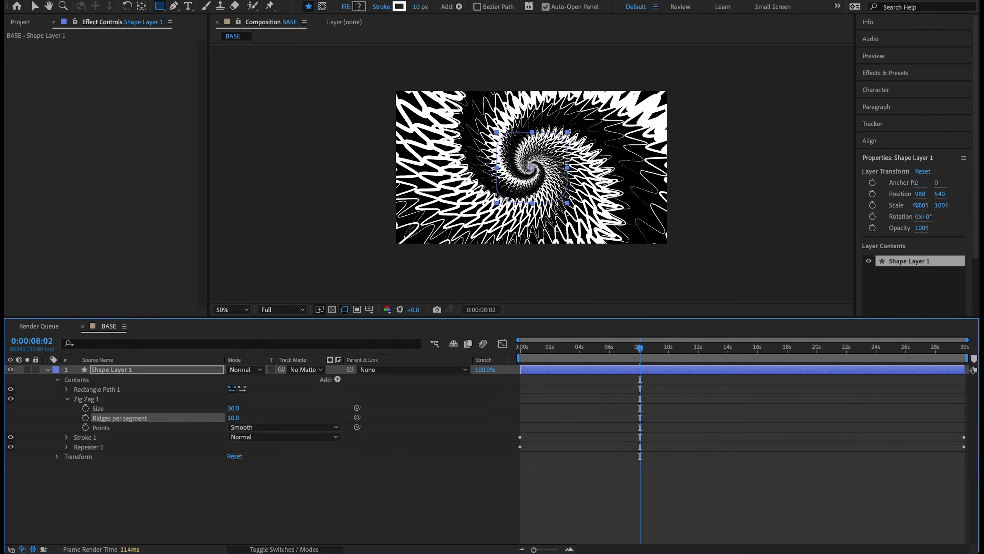
key(space)
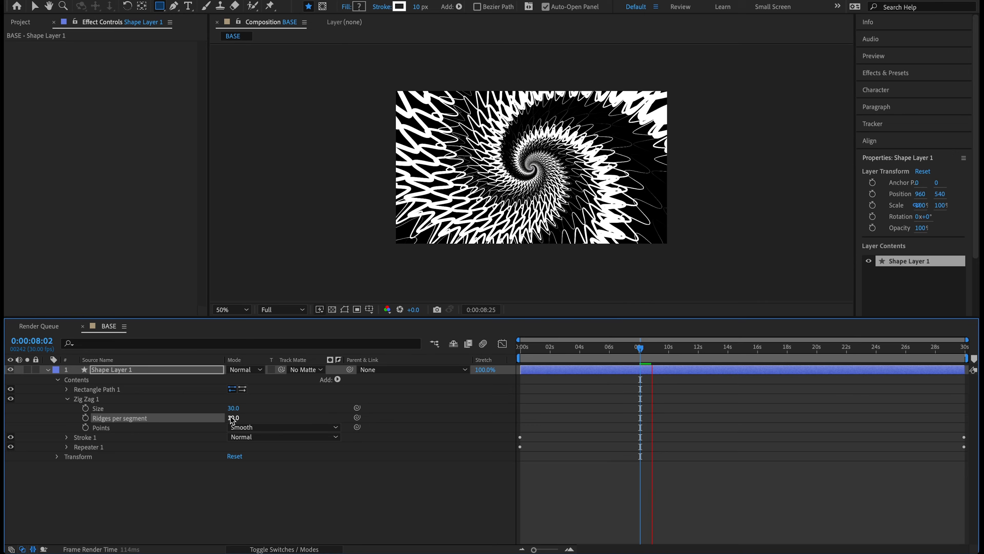
key(space)
drag(643, 347, 404, 339)
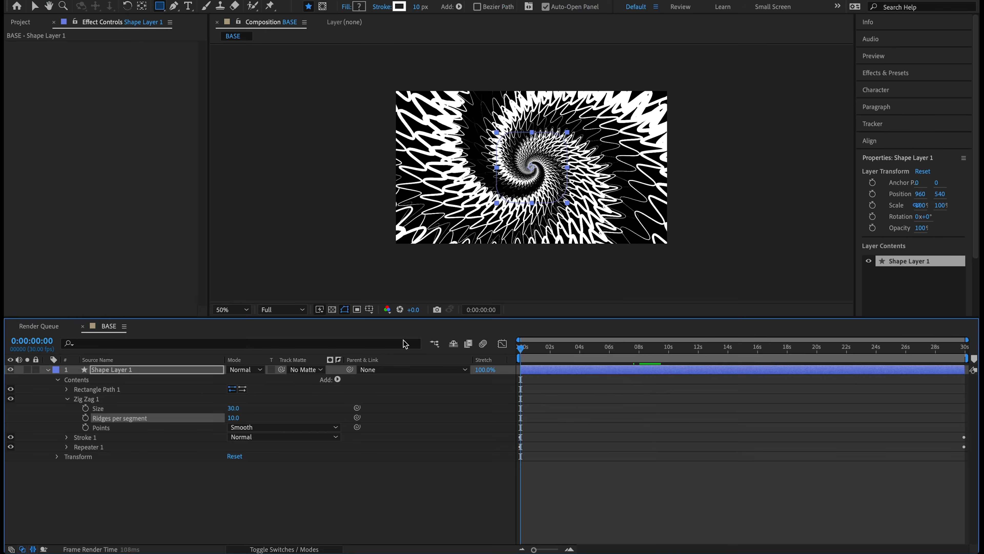
- Restore the Zig Zag to size 10 with 2 ridges per segment and play the animation
click(233, 409)
text(101)
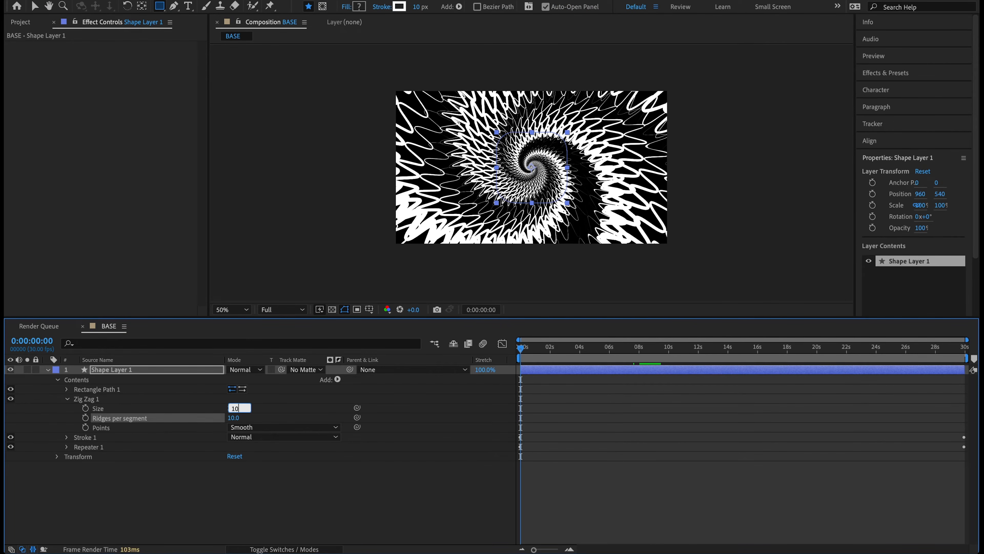
key(Tab)
text(2)
click(234, 409)
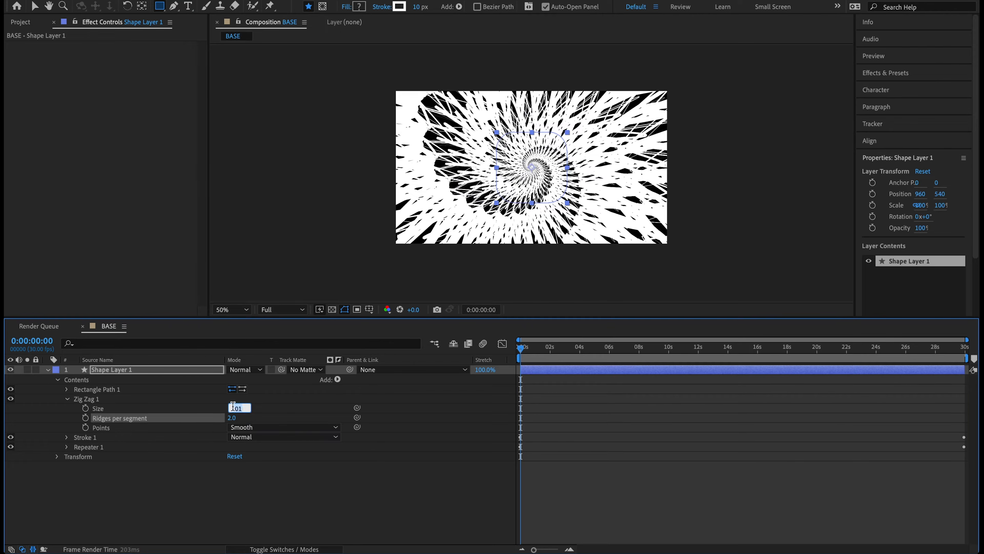
text(10)
key(Return)
click(233, 418)
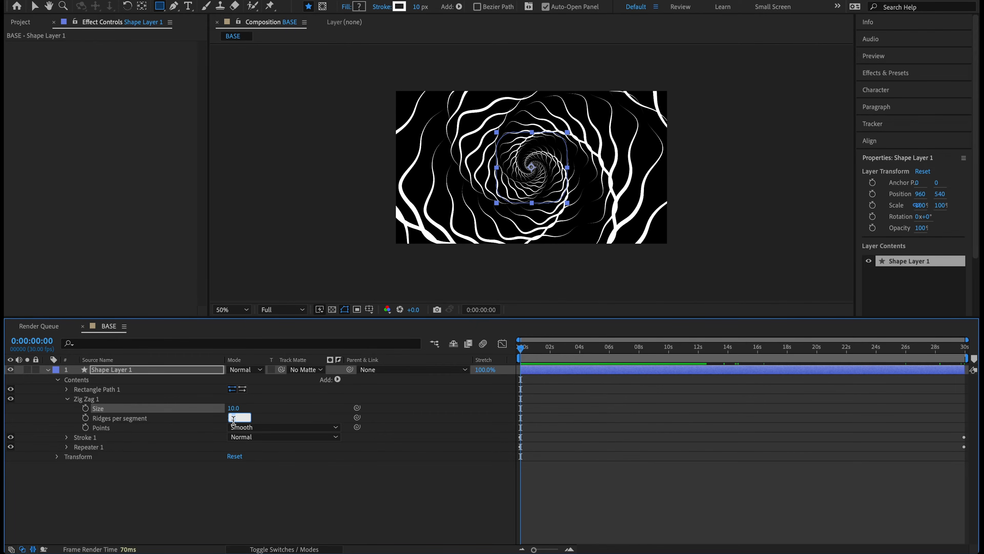
key(Return)
key(space)
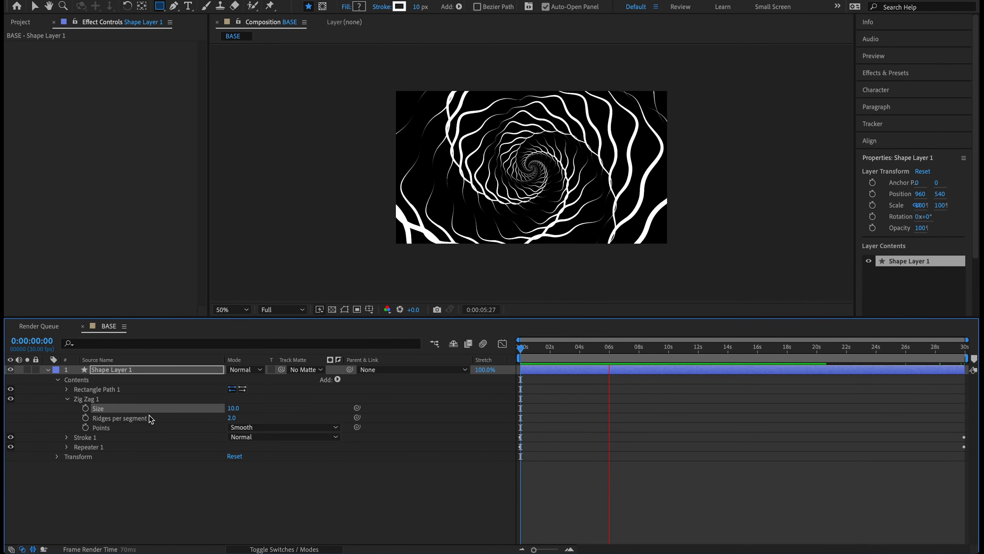
- Review the rectangle path's settings, collapse the Rectangle Path and Zig Zag groups, and preview the animation
click(66, 389)
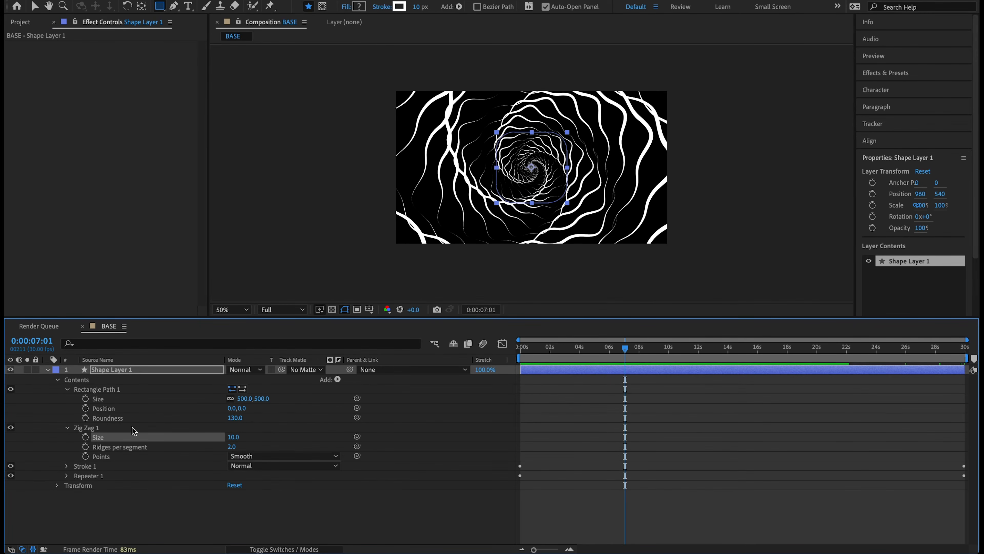
click(68, 427)
click(67, 389)
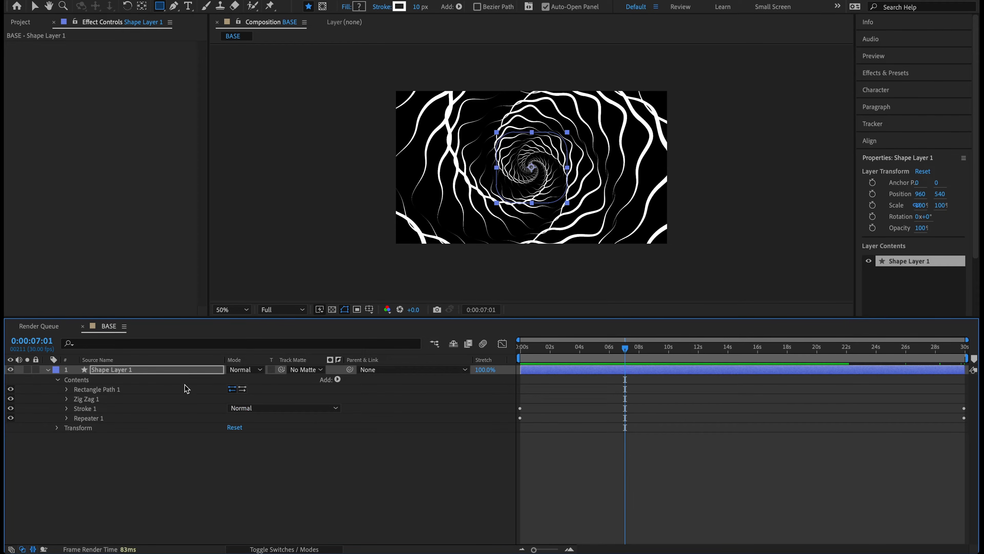
key(space)
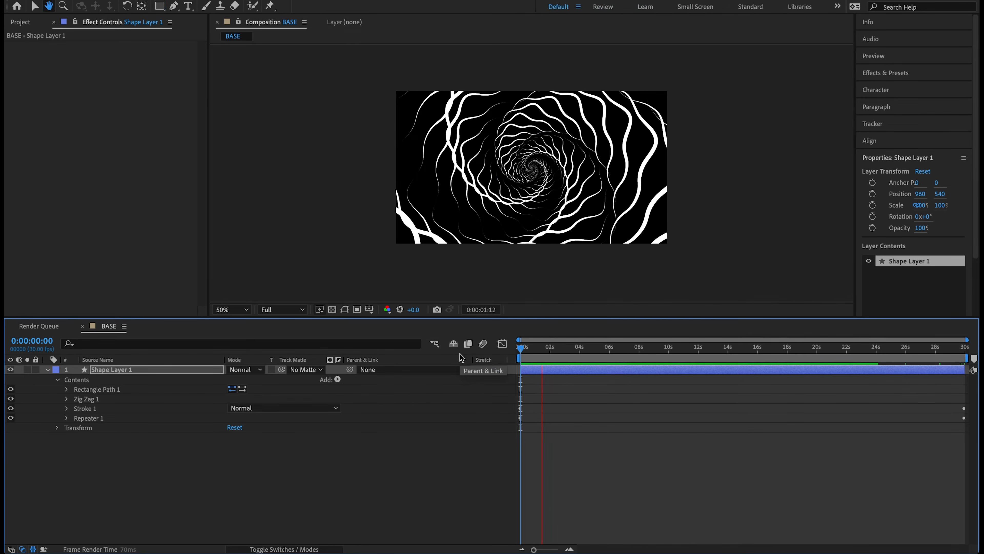
key(space)
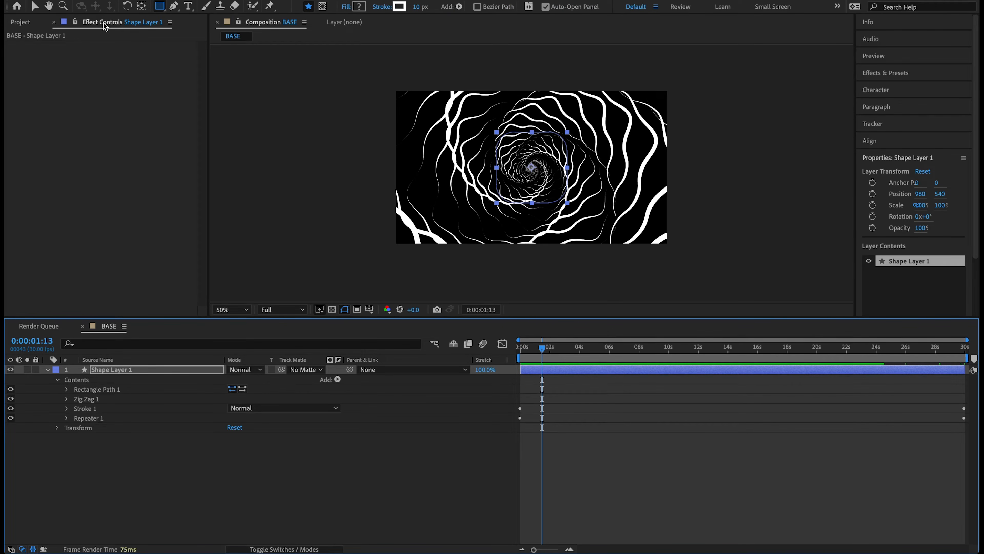
- Create a new 1920 x 1080, 30 fps composition named FX with a 30-second duration
click(24, 24)
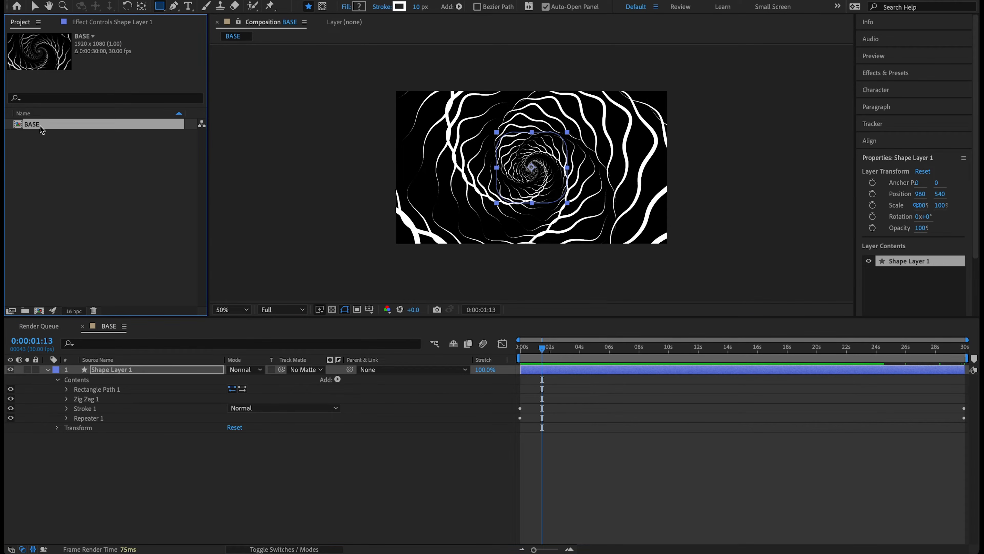
click(39, 311)
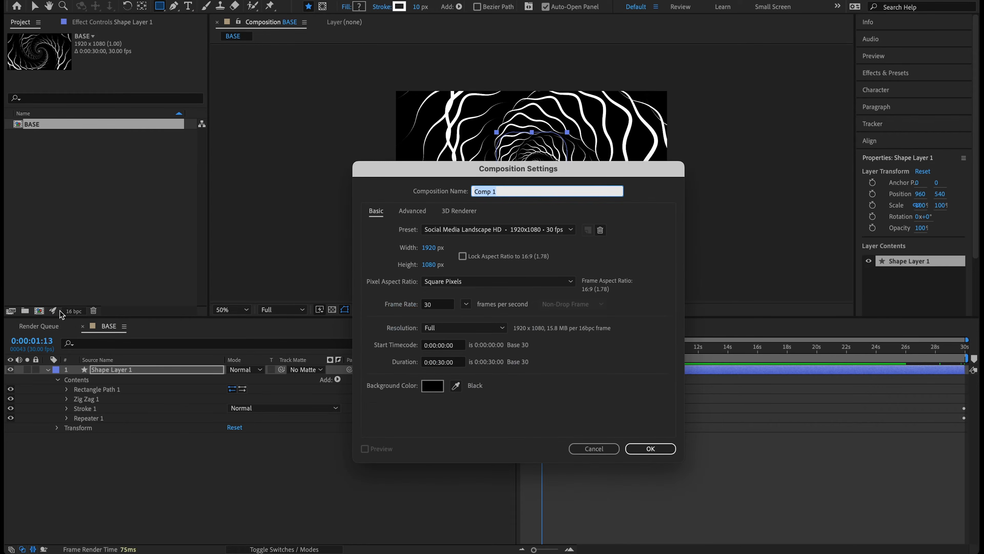
text(FX)
click(652, 448)
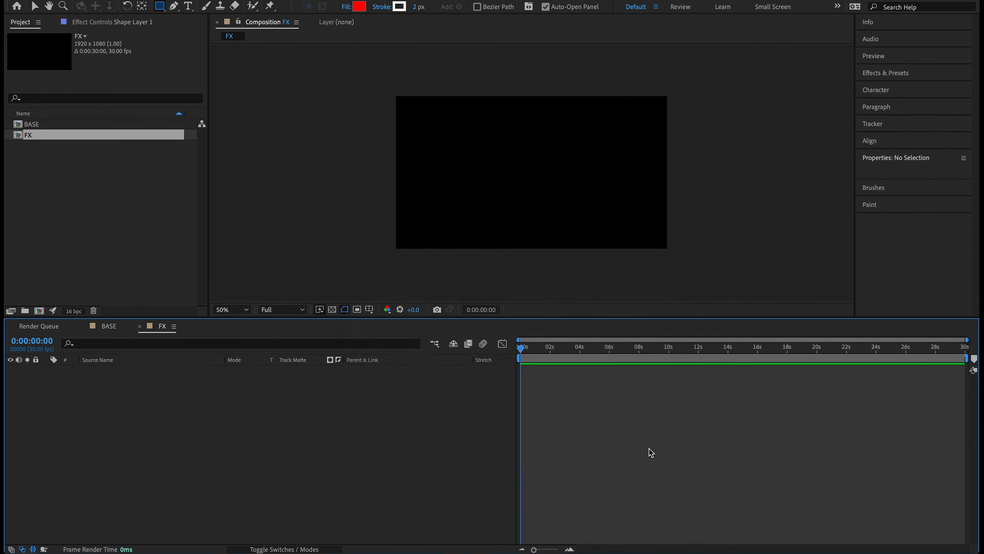
- Place the BASE composition as a layer in FX and preview it
click(83, 257)
drag(50, 125, 164, 403)
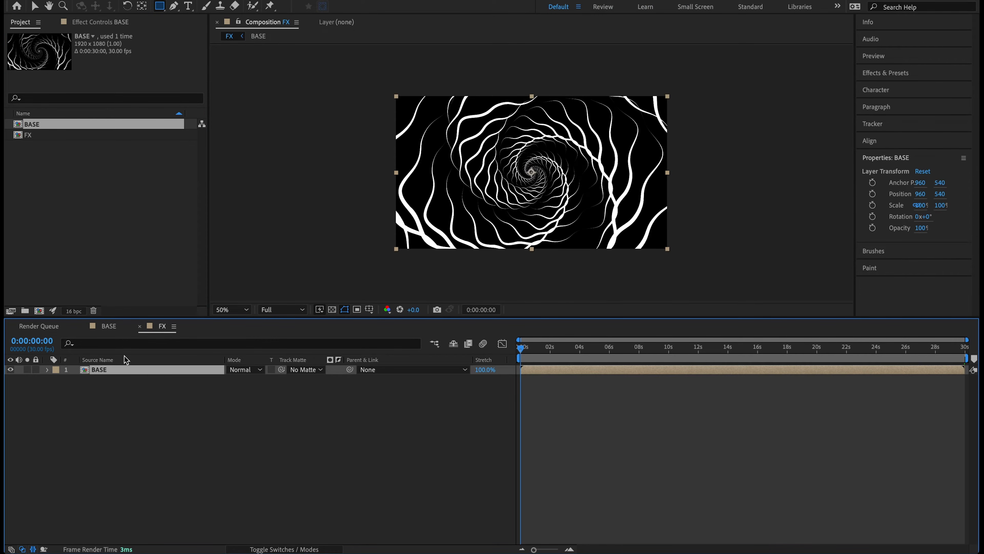
drag(543, 361, 490, 369)
key(space)
key(space)
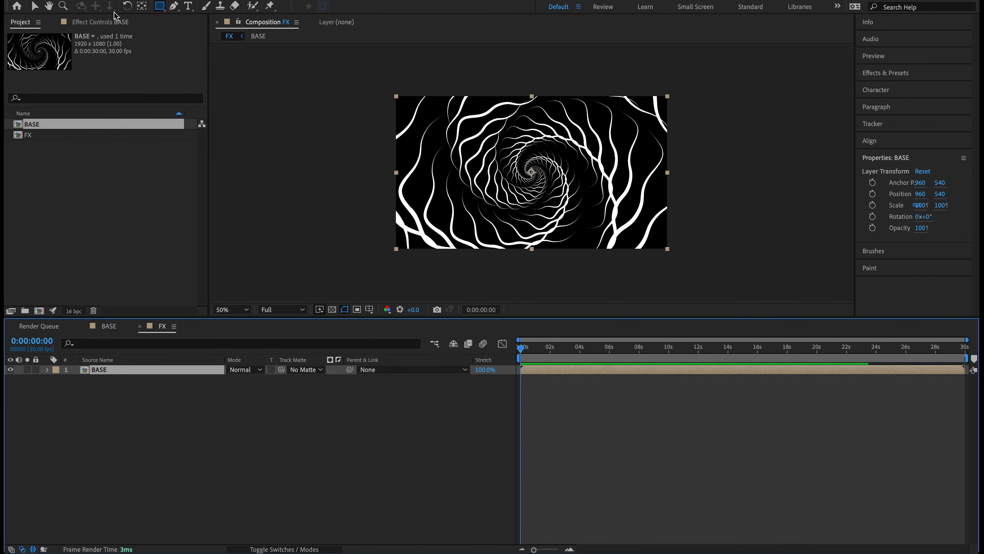
click(112, 21)
click(20, 22)
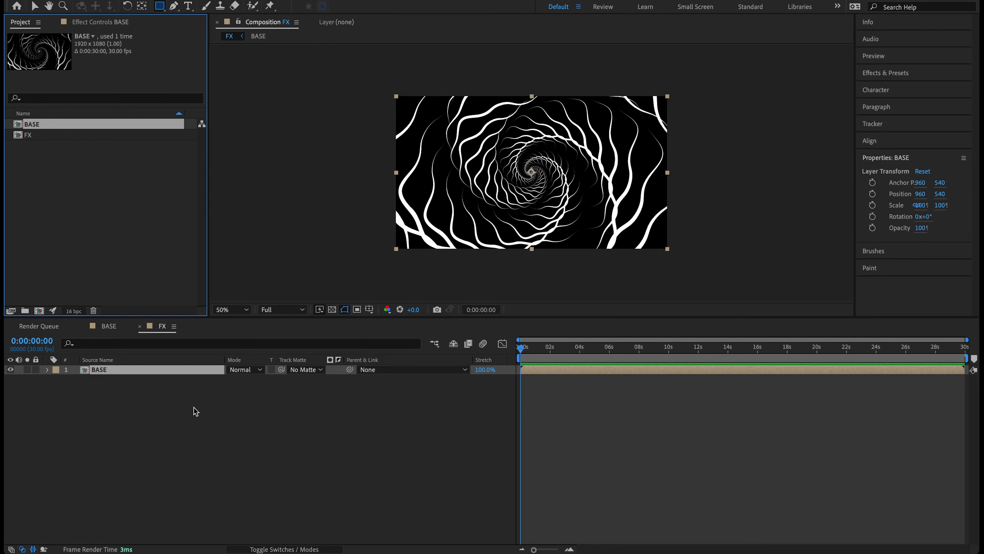
- Add six adjustment layers above the BASE layer in FX
right_click(175, 385)
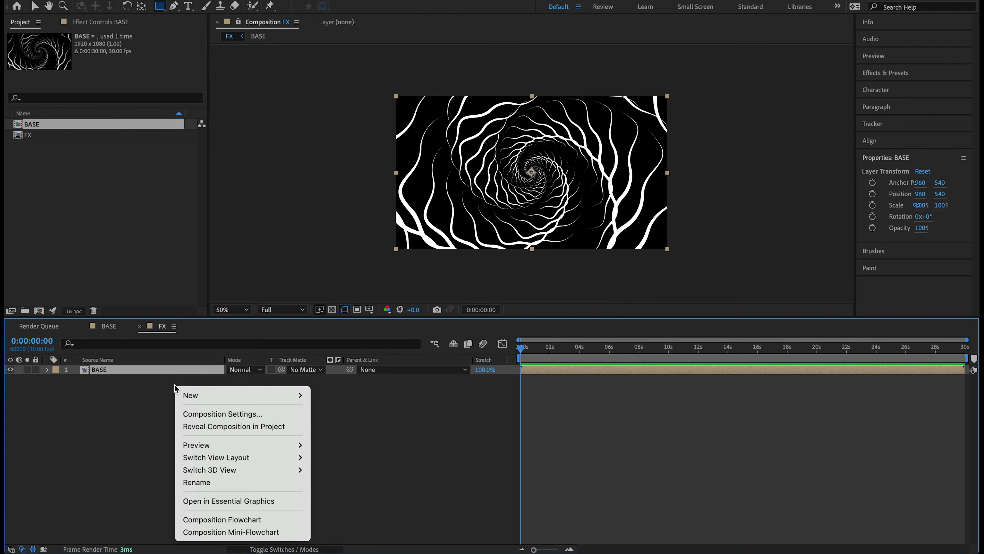
mouse_move(243, 389)
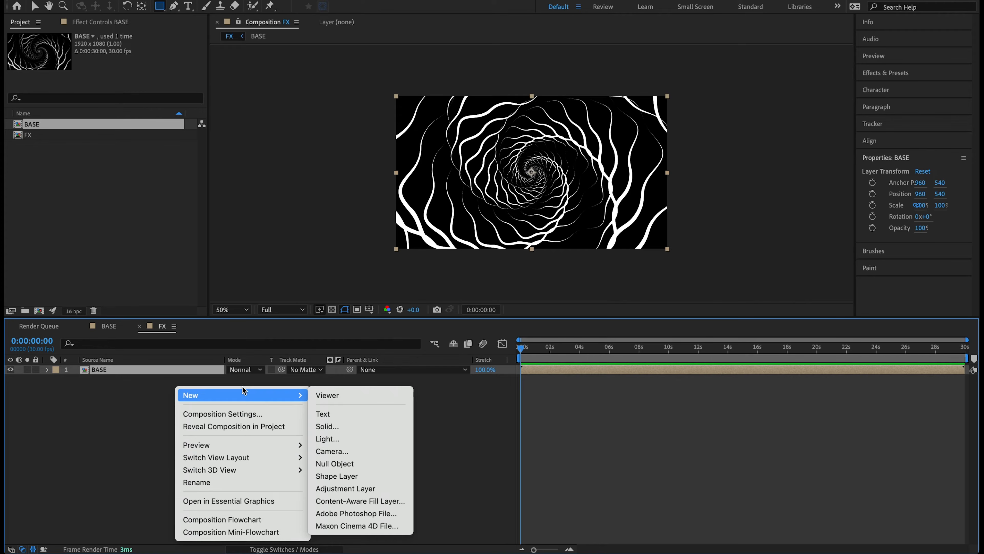
click(365, 486)
right_click(176, 396)
mouse_move(219, 405)
click(348, 501)
right_click(195, 438)
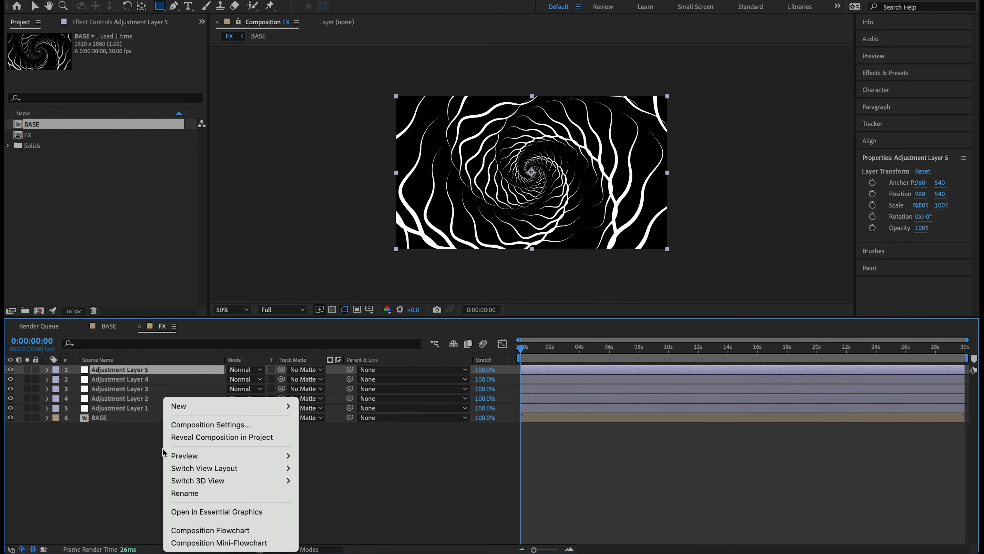
mouse_move(205, 406)
click(362, 503)
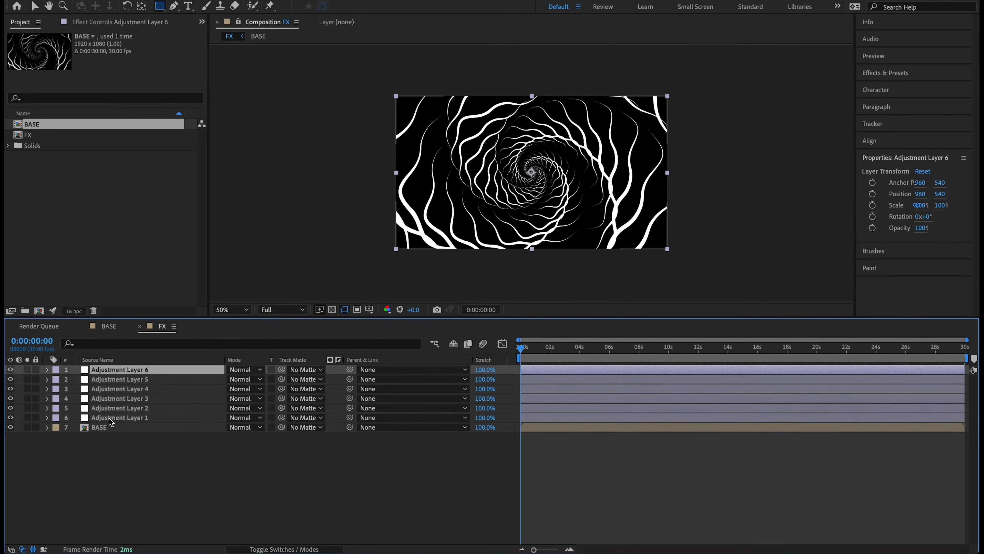
- Rename Adjustment Layer 1 to Color and Adjustment Layer 2 to Distort
click(121, 417)
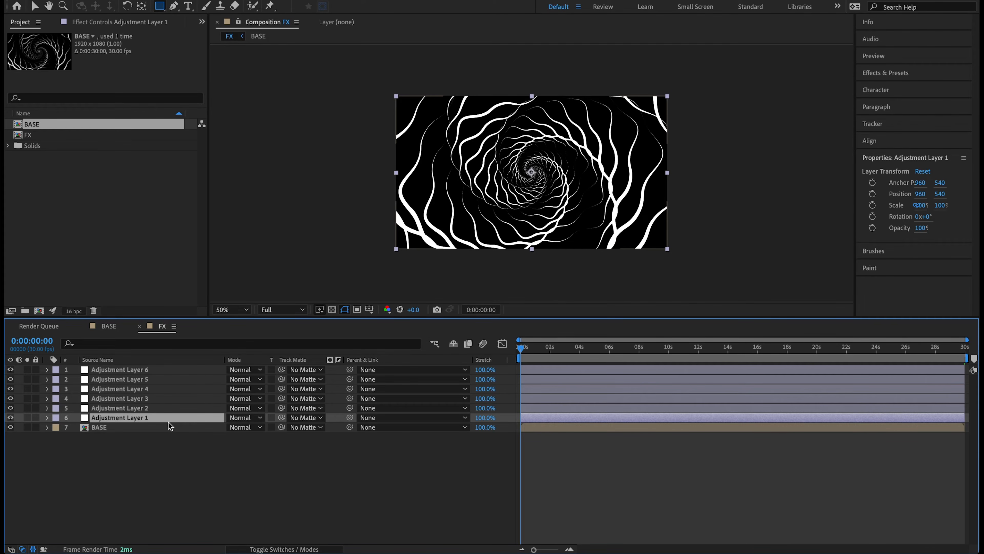
key(Return)
text(color)
key(Return)
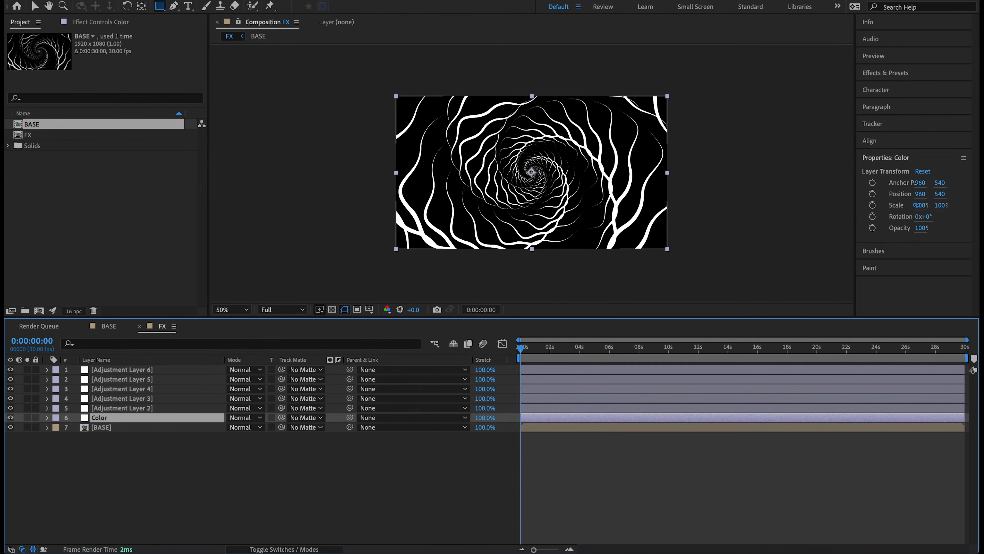
click(140, 410)
key(Return)
text(Distort)
key(Return)
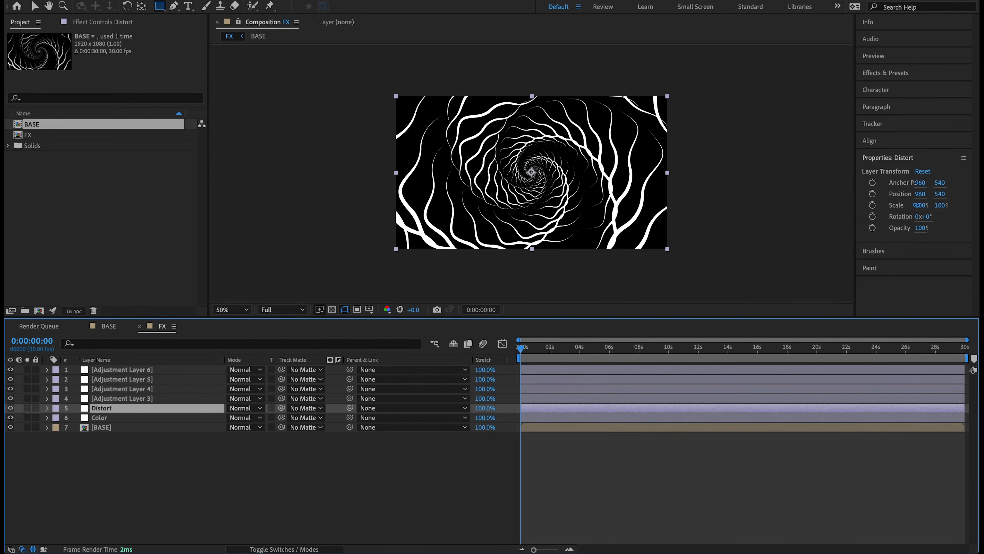
- Rename Adjustment Layer 3 to Glow and Adjustment Layer 4 to CC
click(132, 399)
key(Return)
text(Glow)
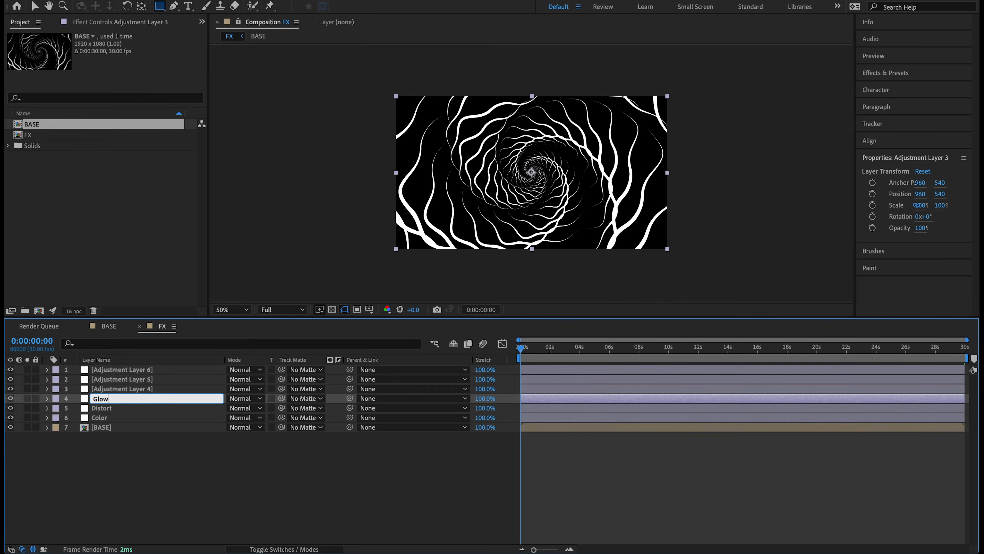
key(Return)
click(128, 389)
key(Return)
text(CC)
key(Return)
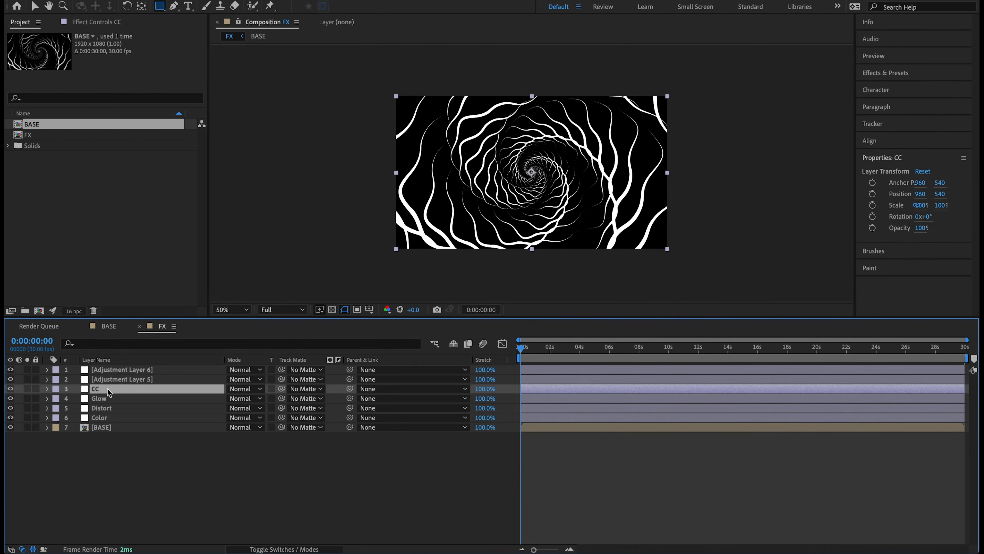
- Rename Adjustment Layer 5 to Lines and Adjustment Layer 6 to Noise
click(111, 379)
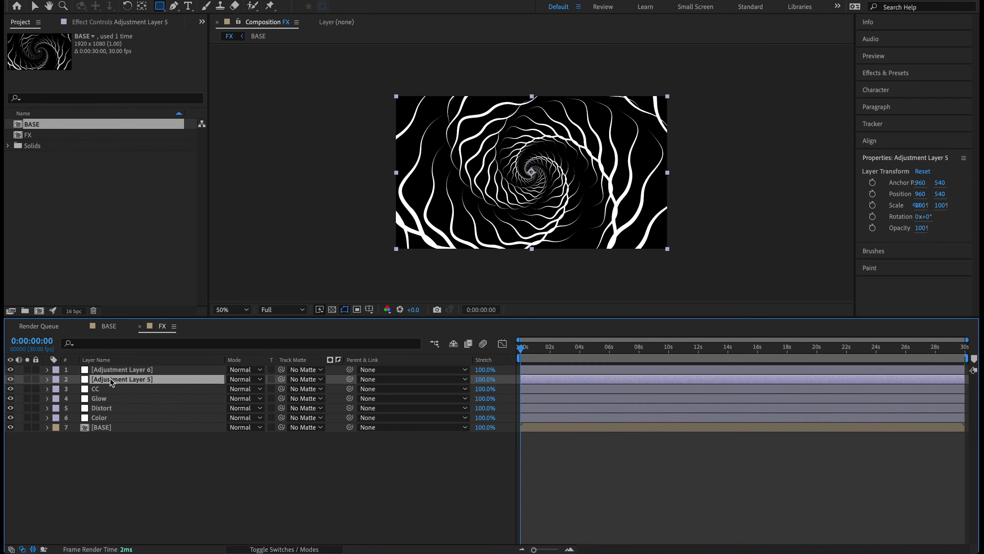
key(Return)
text(Lines)
key(Return)
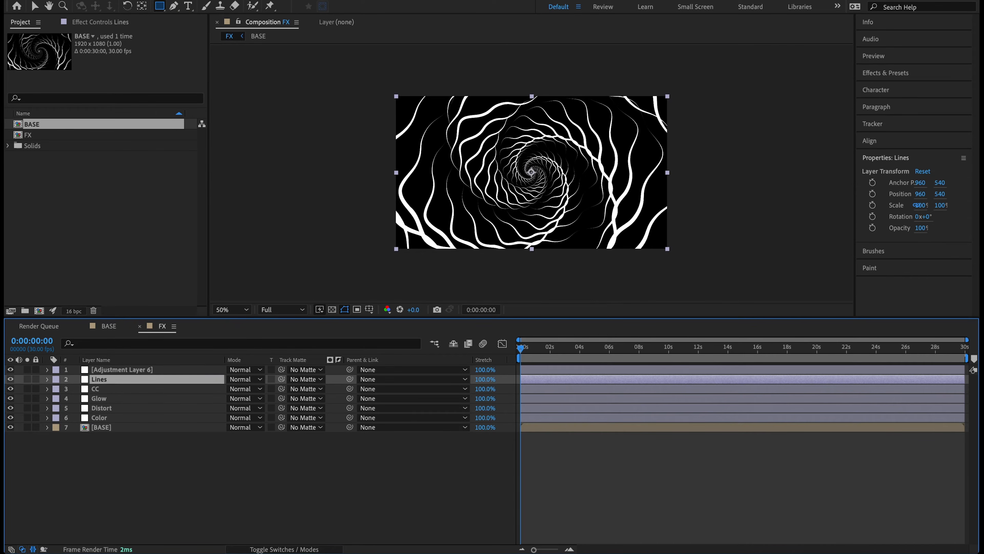
click(114, 370)
key(Return)
text(Noise)
key(Return)
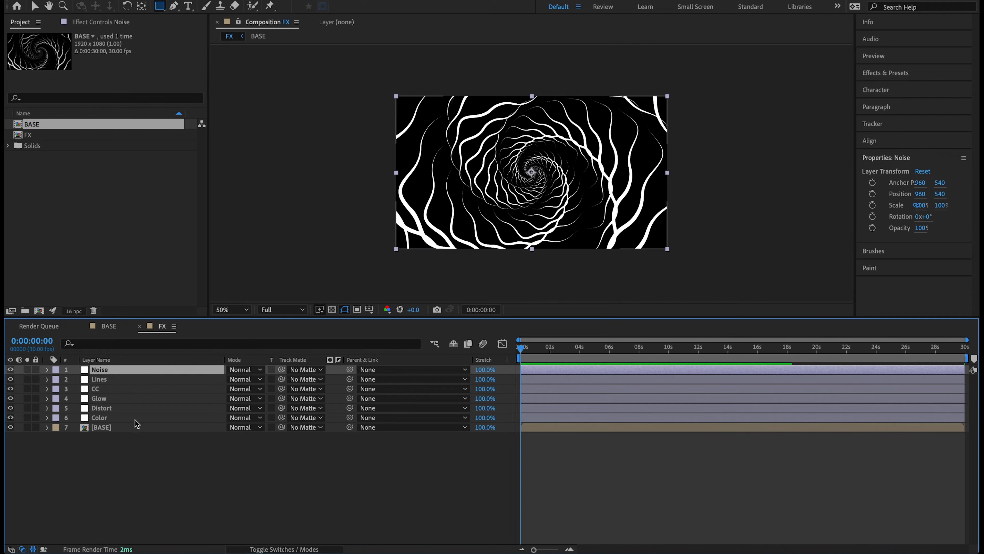
- Apply the Gradient Ramp effect to the Color adjustment layer
click(107, 419)
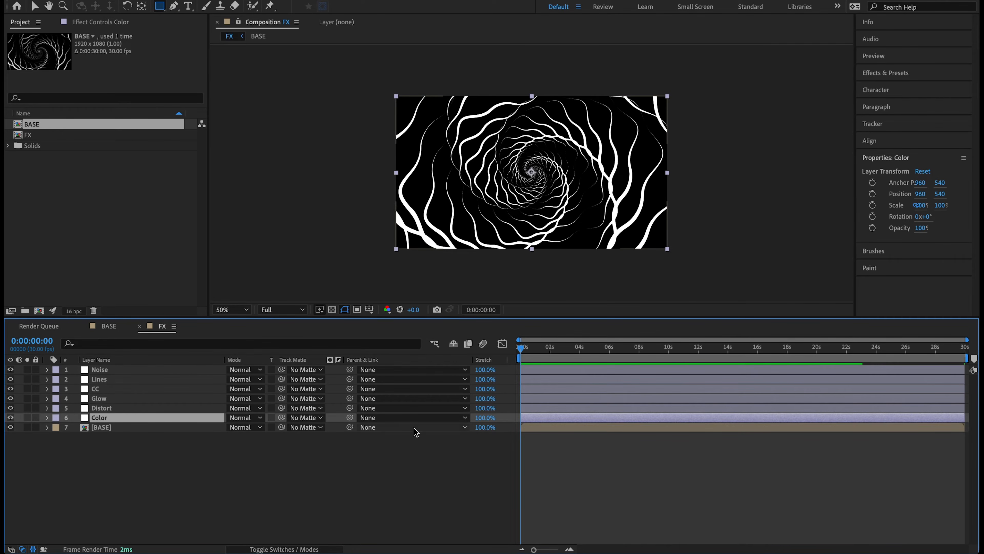
click(898, 74)
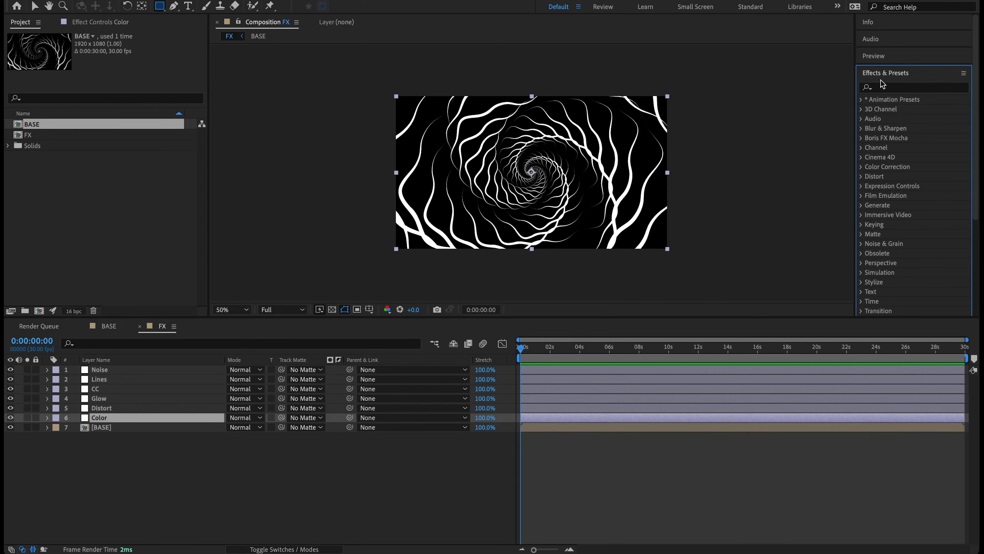
click(892, 89)
text(Gradient ramp)
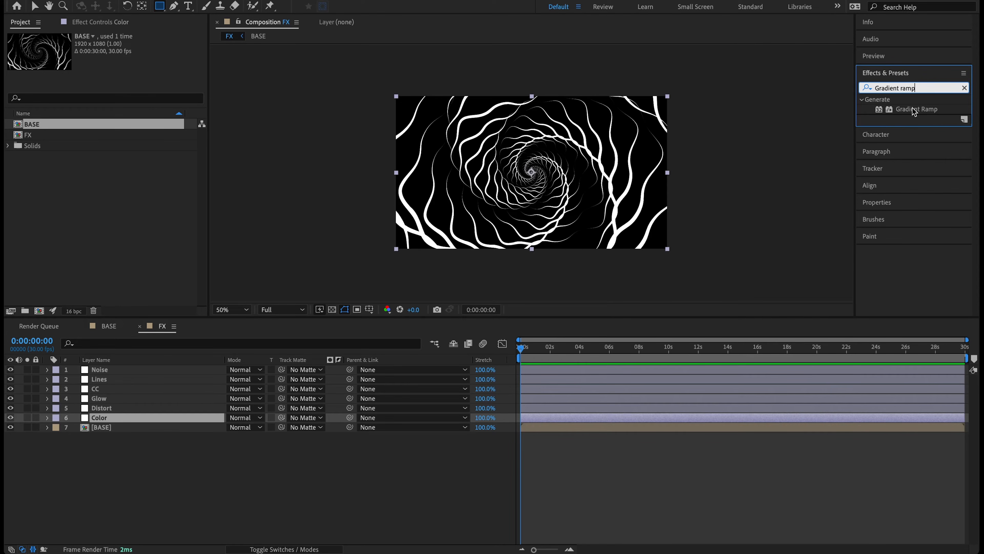
double_click(916, 109)
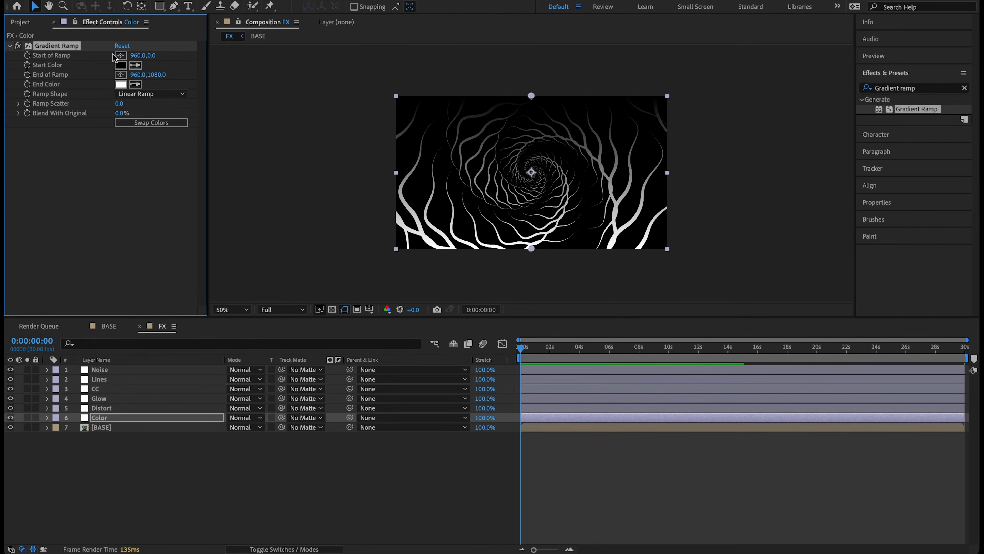
- Set the Gradient Ramp's Start of Ramp to 960, 540 and its End of Ramp to 960, 1725
click(154, 56)
text(540)
key(Return)
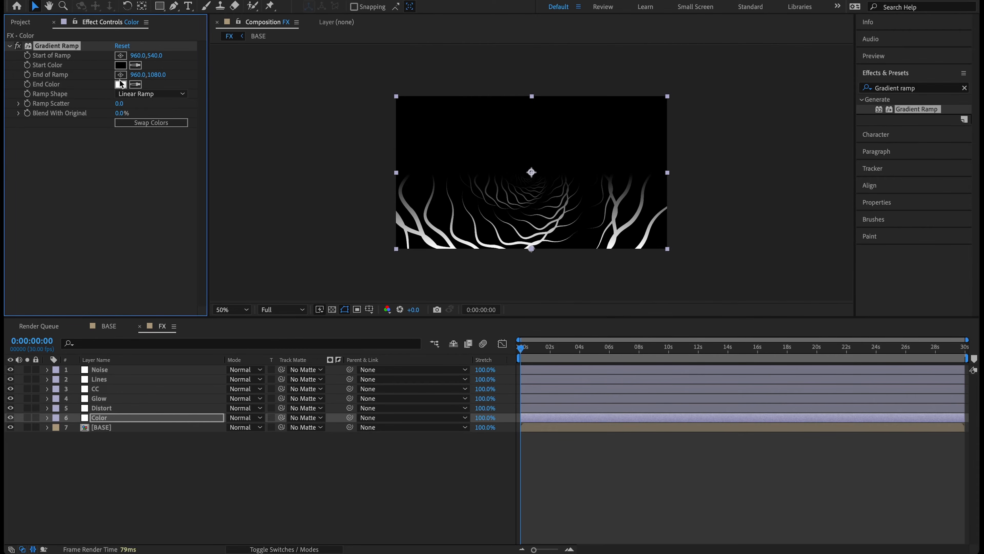
click(159, 76)
text(1725)
key(Return)
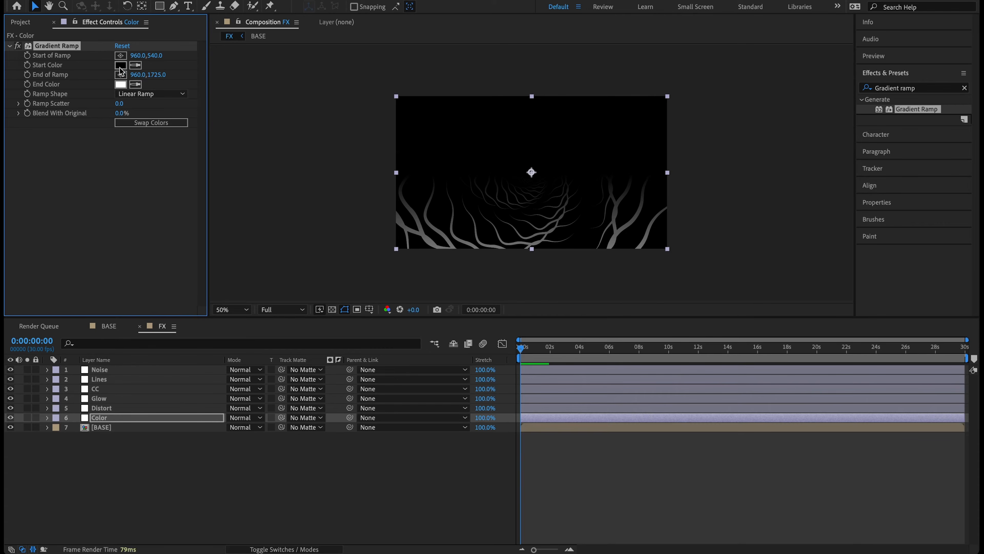
- Set the Gradient Ramp's start color to FF8B00 and its end color to 3100FB
click(120, 66)
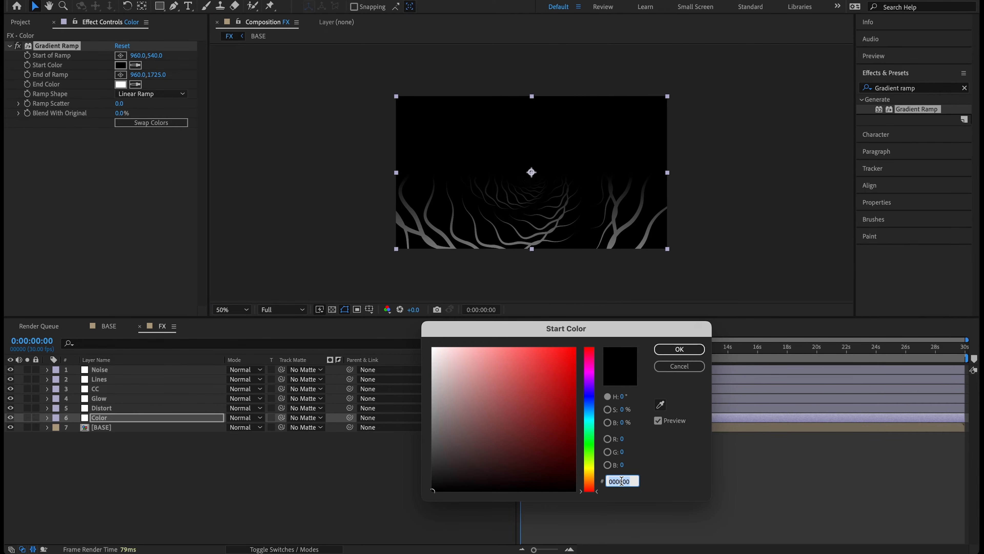
drag(590, 332, 550, 197)
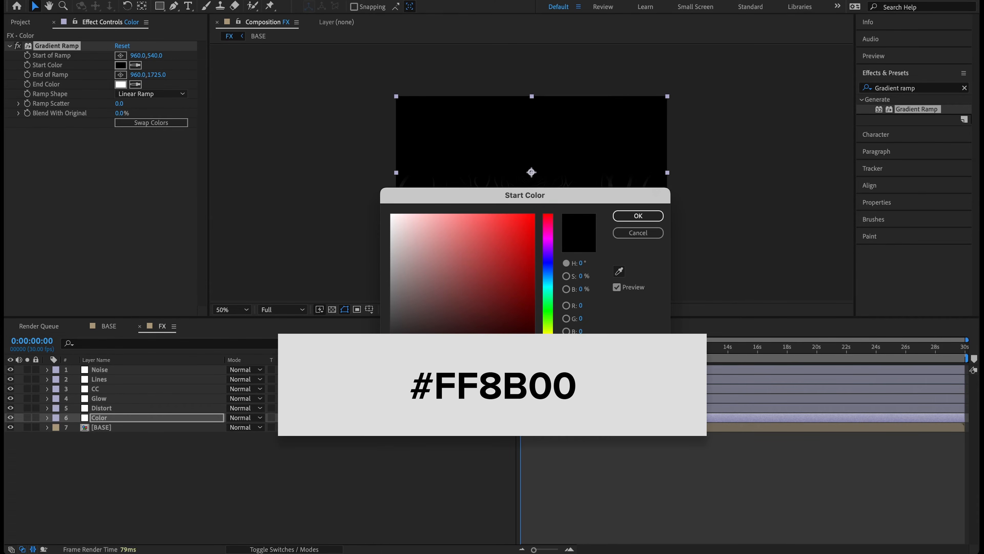
text(ff8b00)
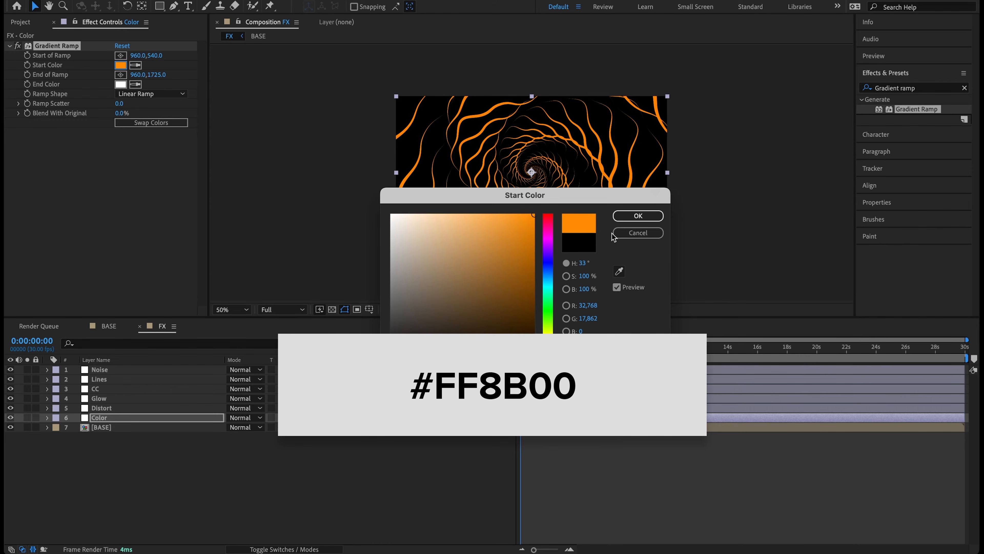
click(648, 215)
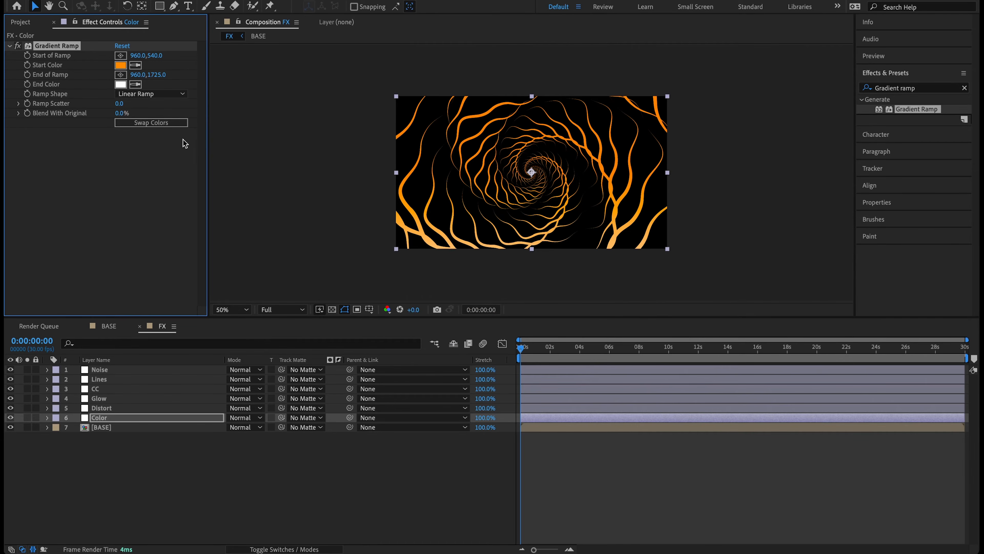
click(121, 85)
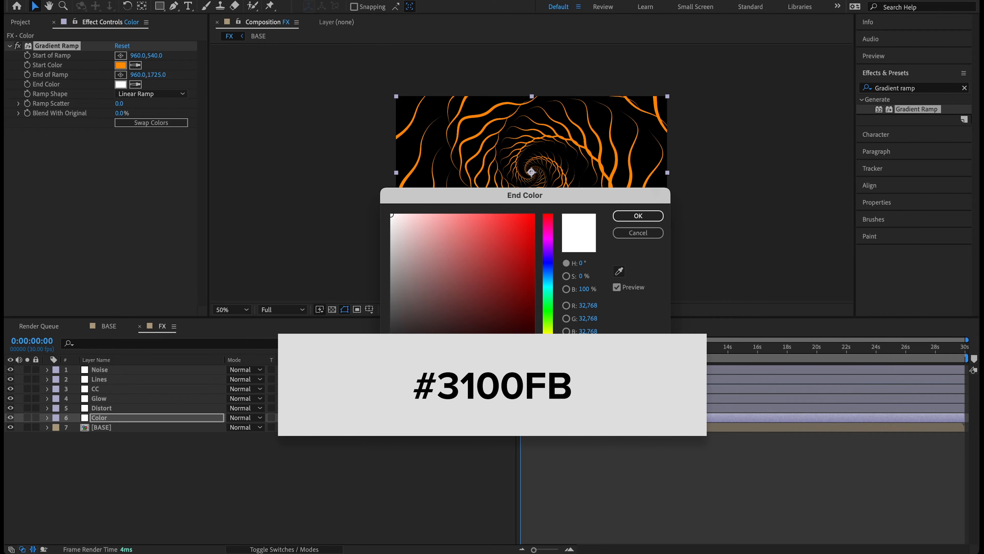
text(31)
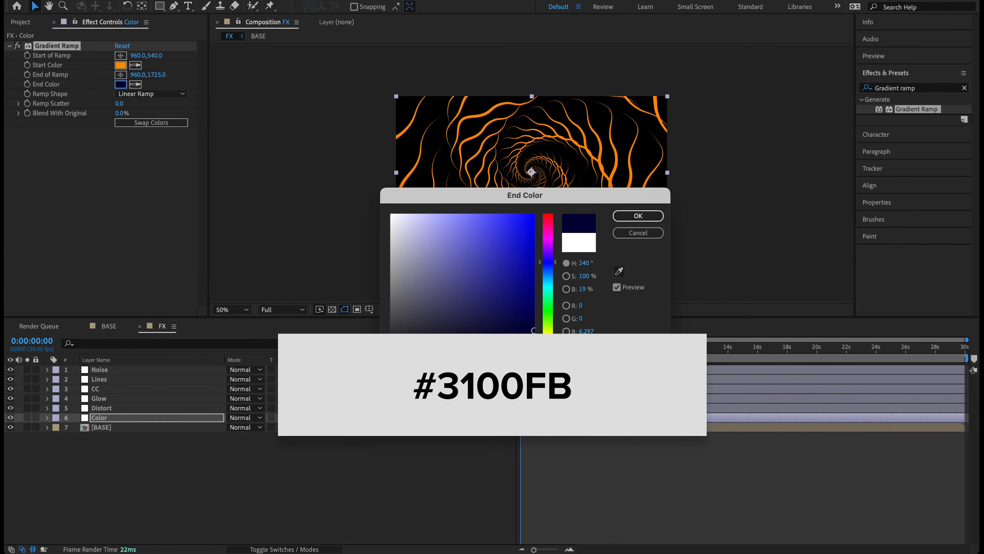
text(00FB)
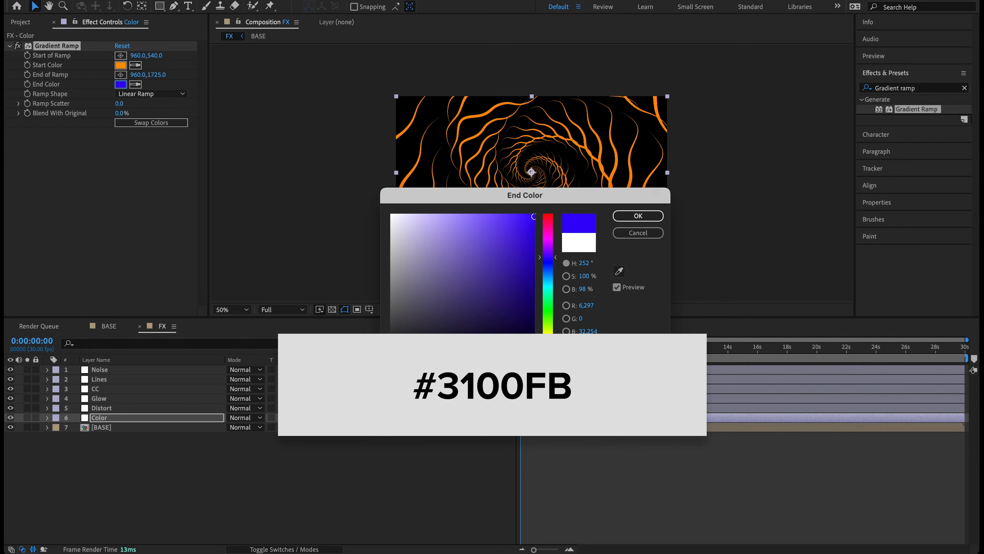
click(630, 215)
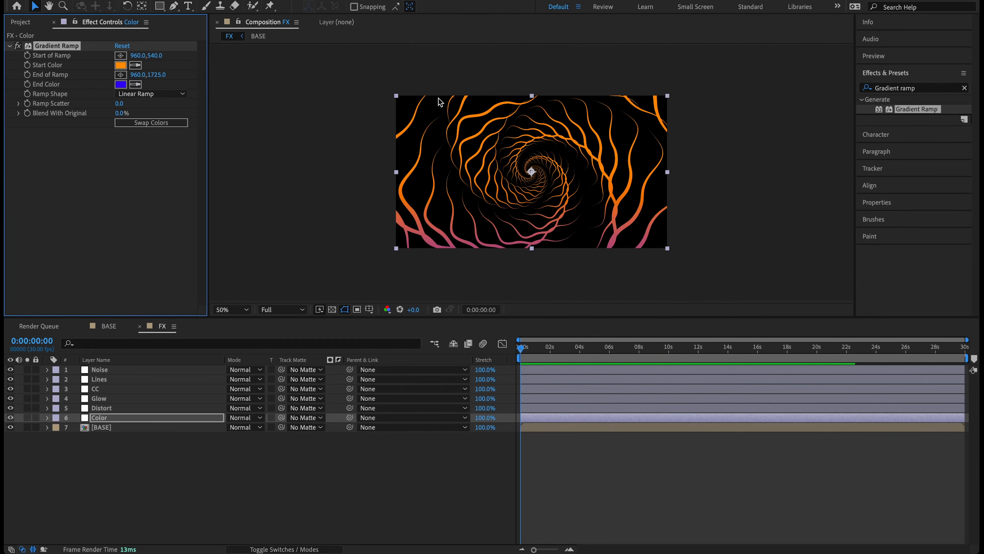
- Change the Gradient Ramp's shape to Radial Ramp, preview the animation and return to the first frame
click(173, 96)
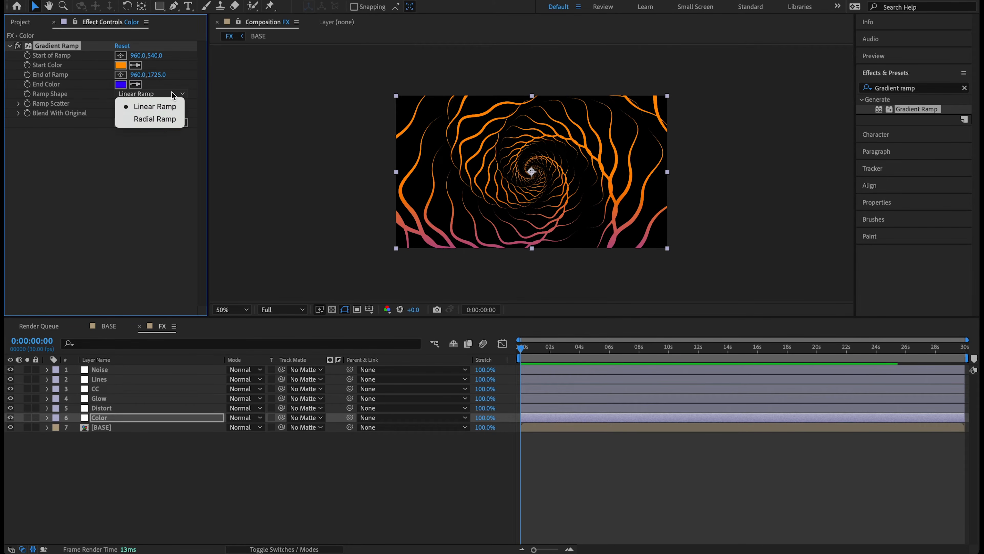
click(159, 121)
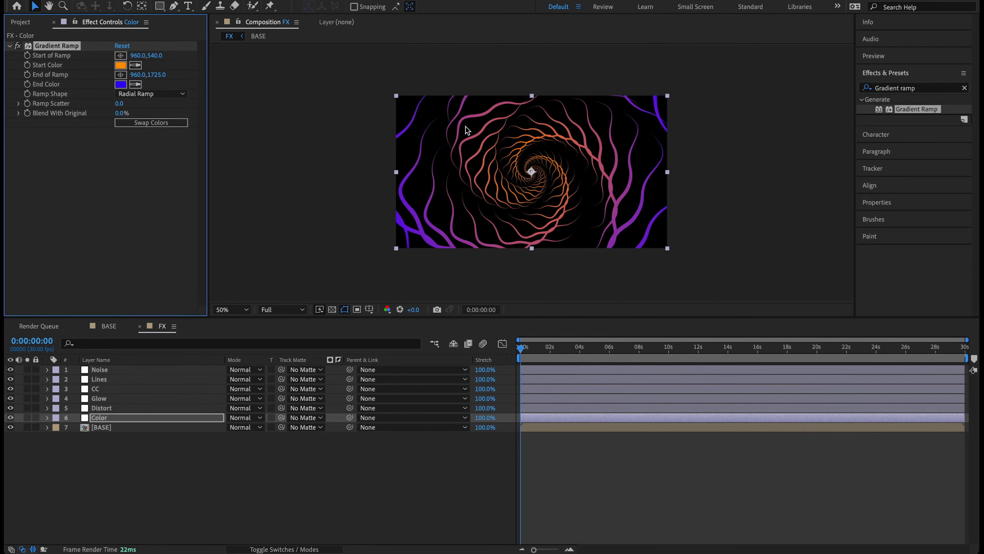
key(space)
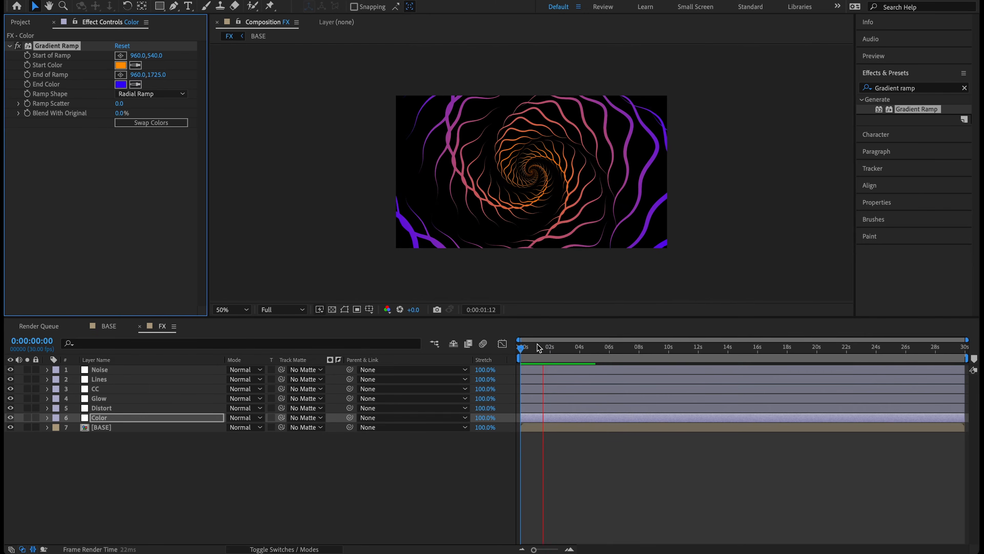
key(space)
drag(554, 355, 414, 358)
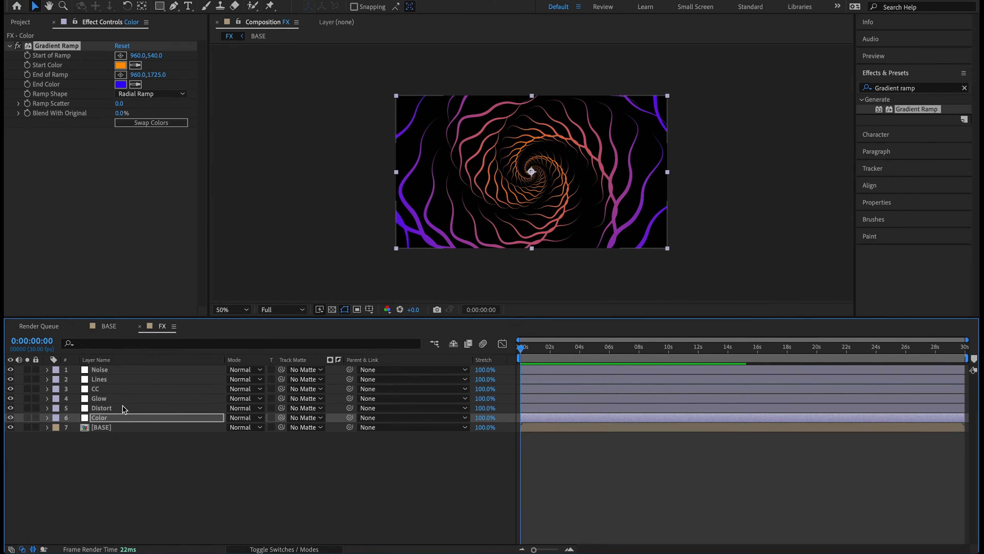
- Apply the CC Lens effect to the Distort adjustment layer and set its Size to 225
click(114, 408)
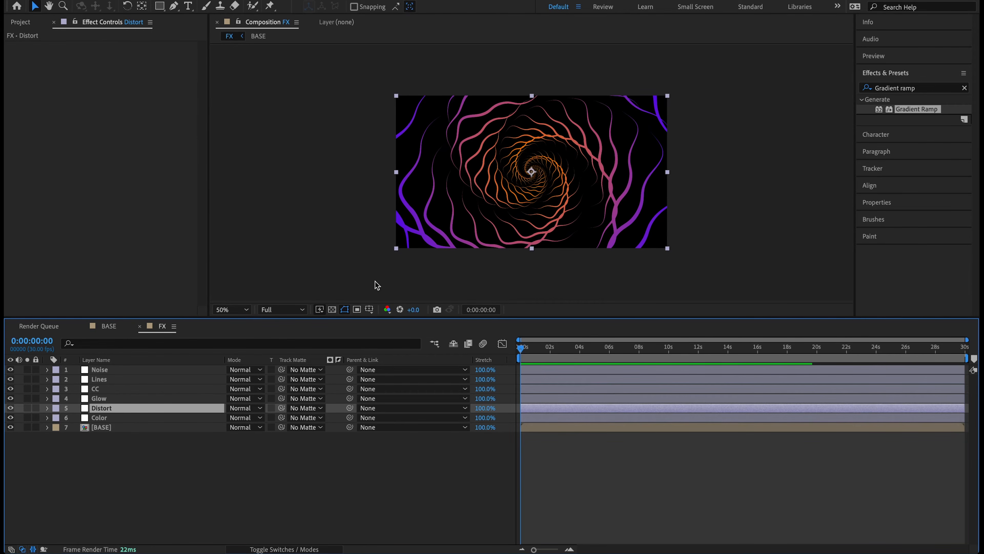
click(924, 85)
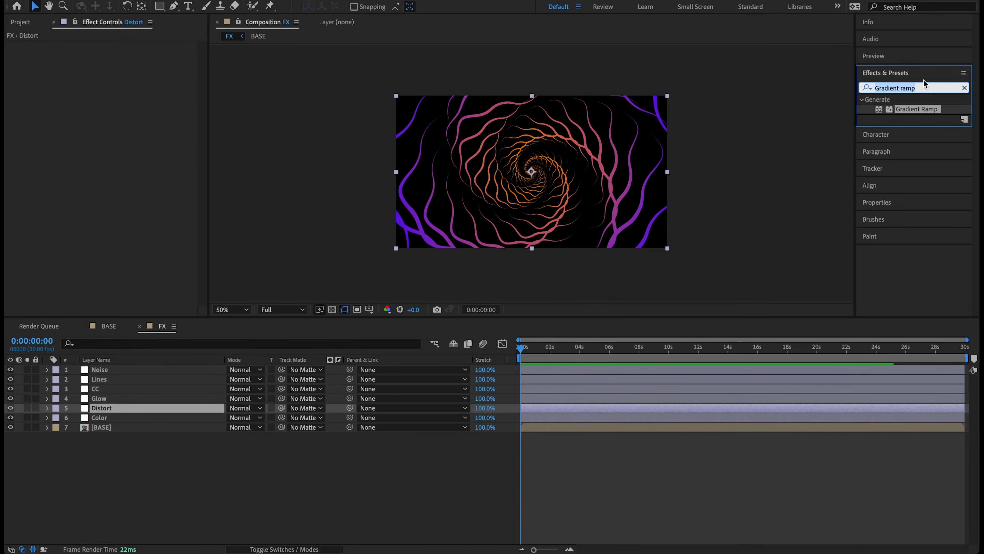
text(CC Lens)
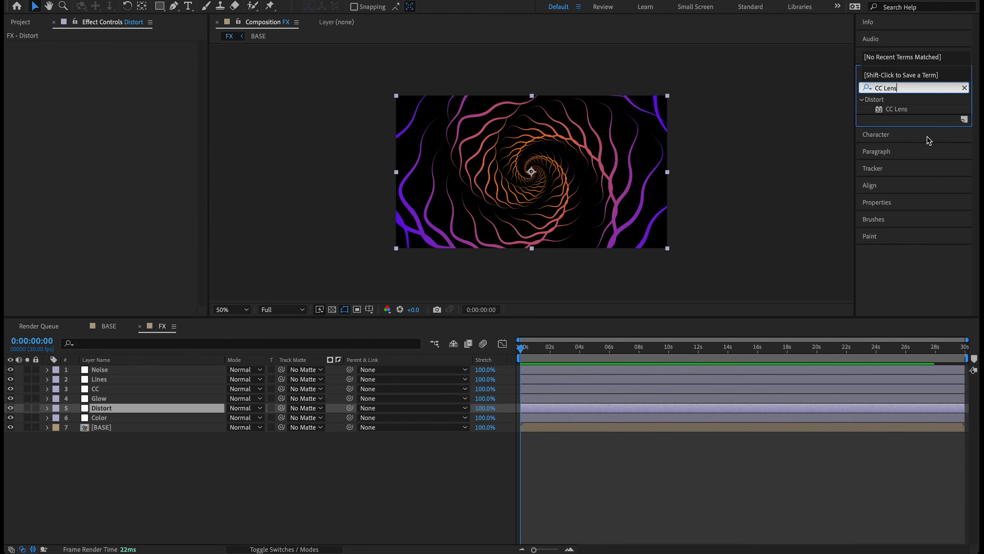
double_click(893, 109)
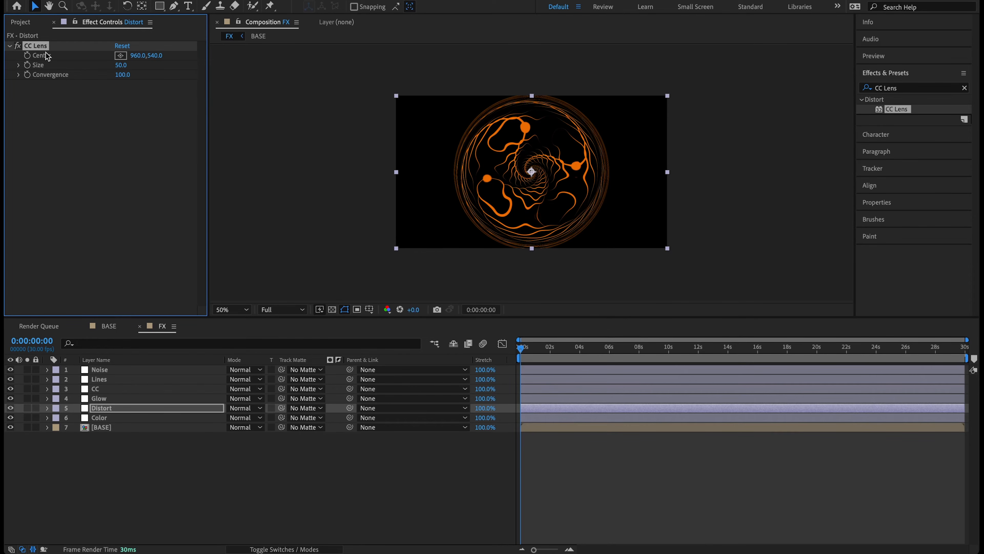
click(122, 65)
click(115, 65)
click(120, 65)
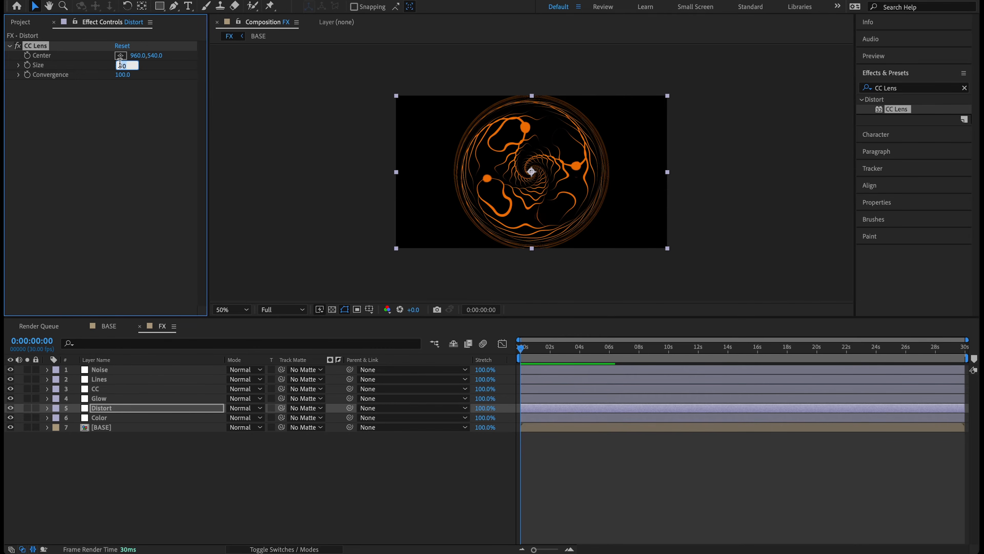
key(Return)
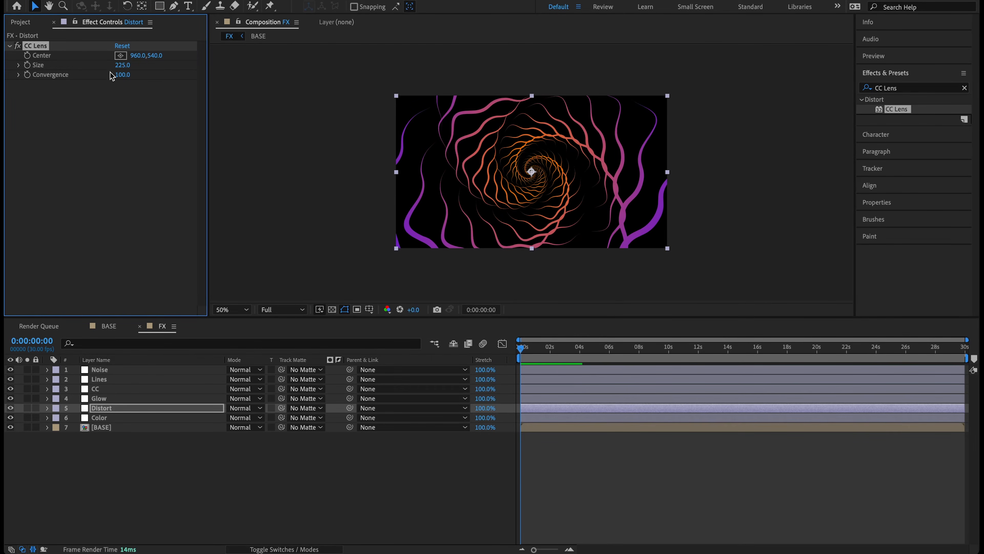
- Add the CC Radial Fast Blur effect to the Distort layer with an Amount of 15
double_click(911, 89)
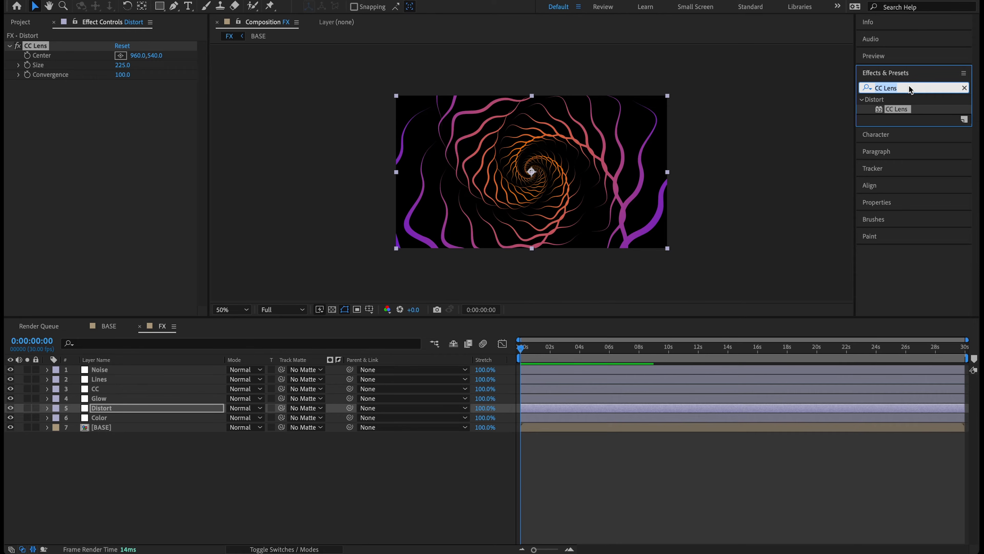
text(CC)
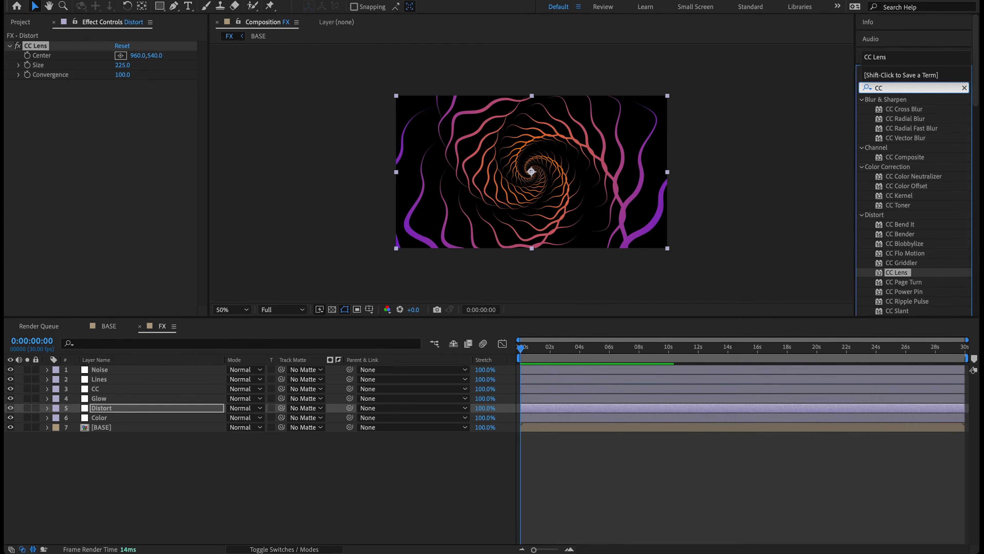
text( Radial Fast Blur)
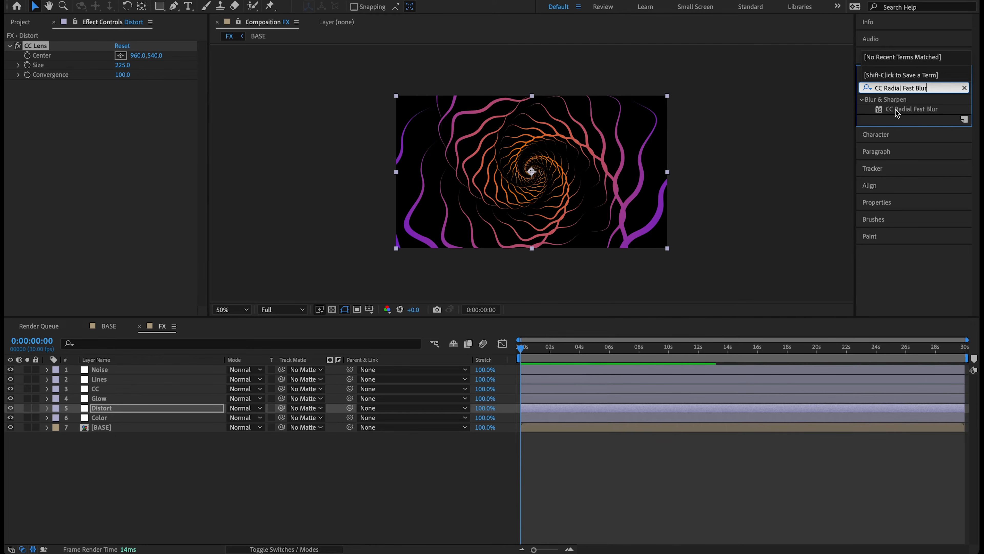
drag(908, 112, 244, 139)
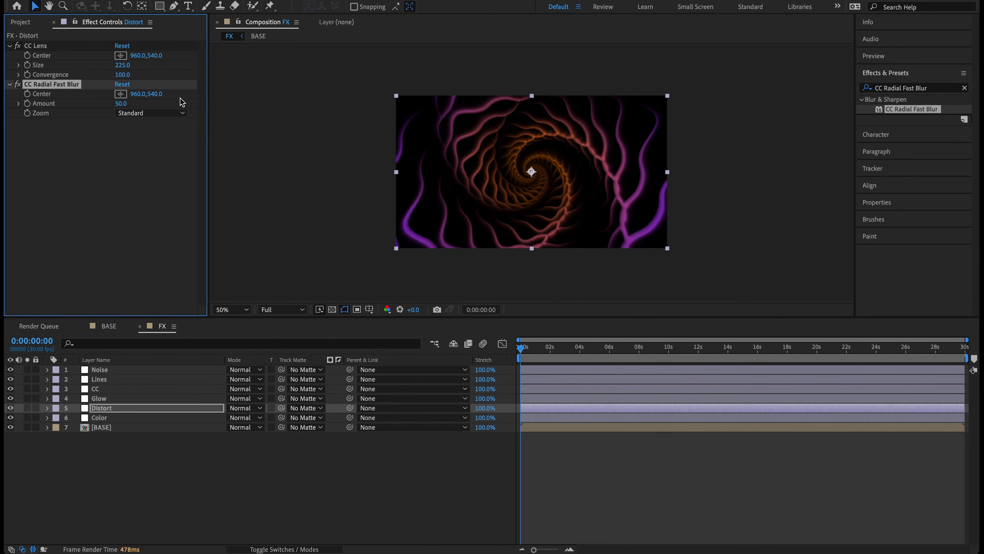
click(122, 103)
text(15)
key(Return)
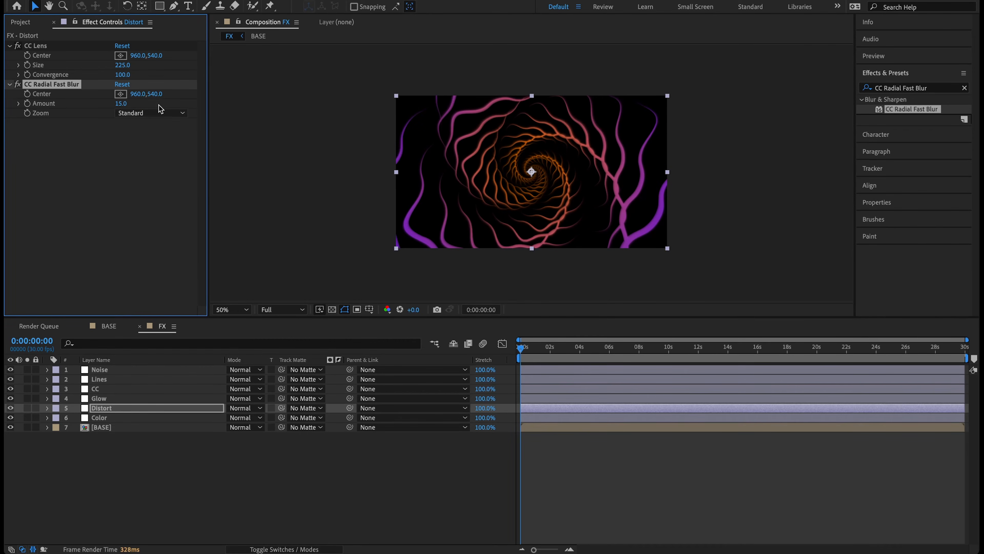
- Compare the composition at 100% magnification with CC Radial Fast Blur switched off and on, leaving the effect enabled
key(slash)
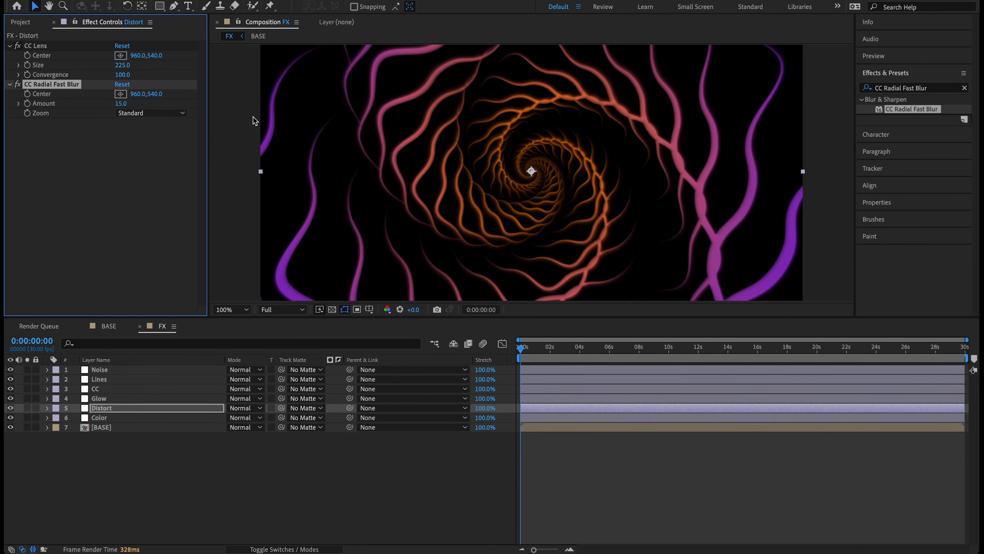
click(16, 85)
click(16, 84)
click(17, 84)
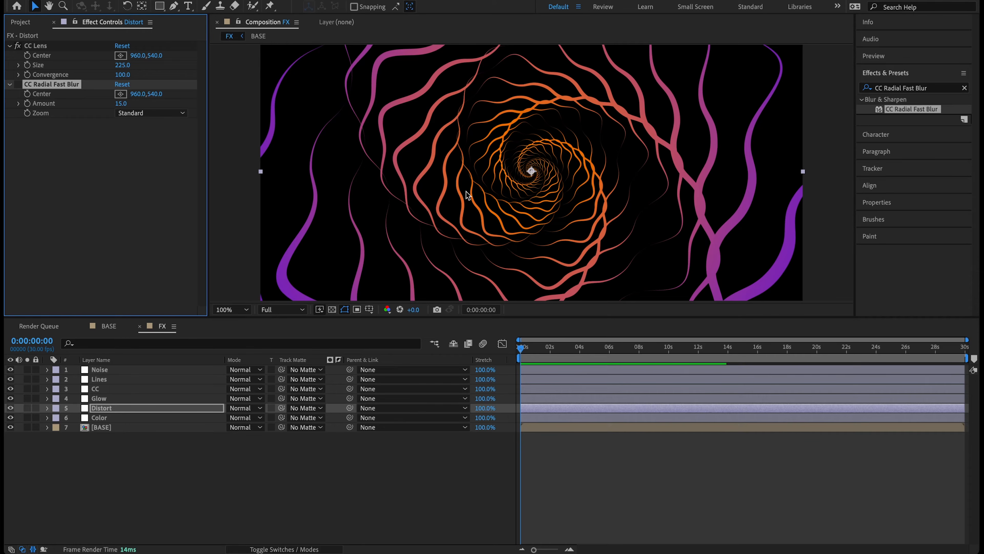
click(17, 84)
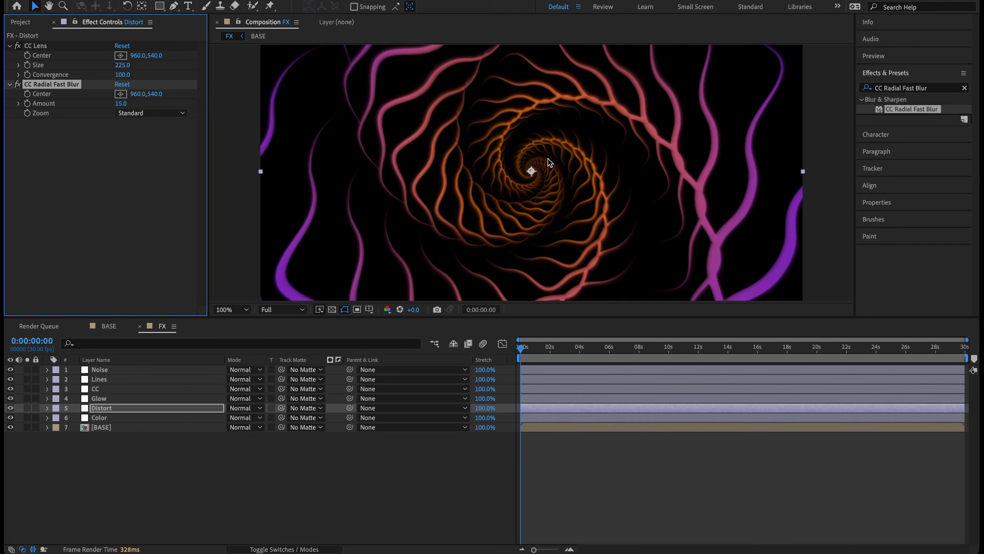
- Apply the Glow effect to the Glow adjustment layer
scroll(547, 158, down, 1)
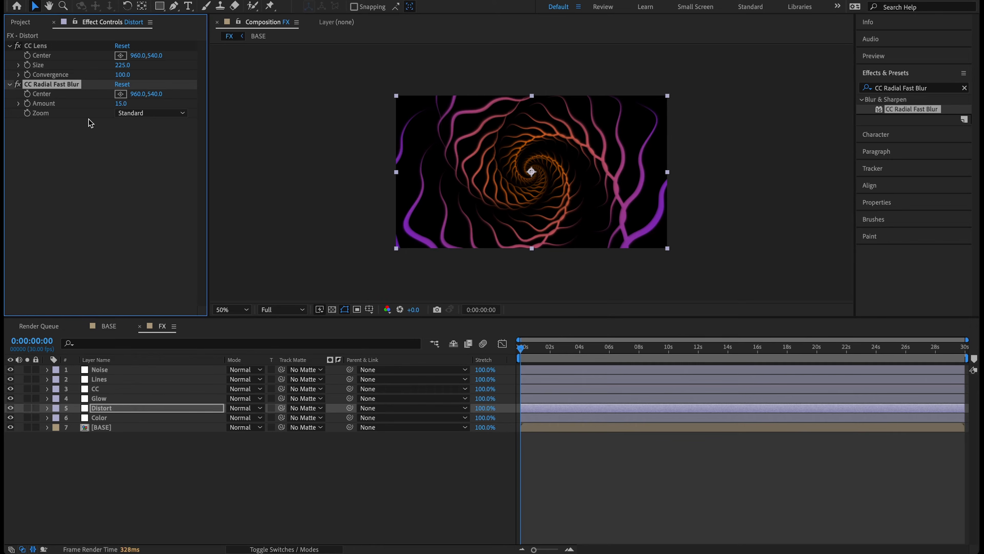
click(10, 84)
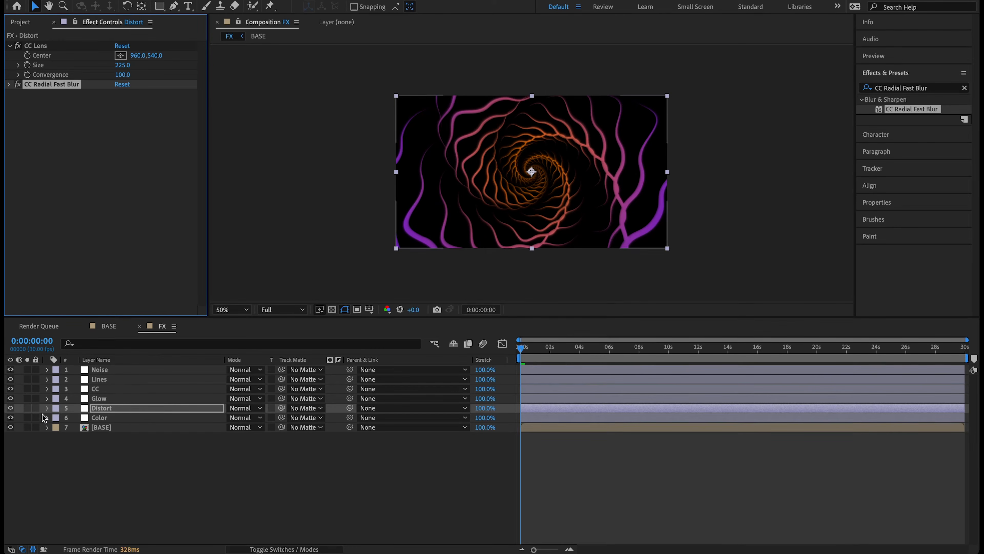
click(121, 398)
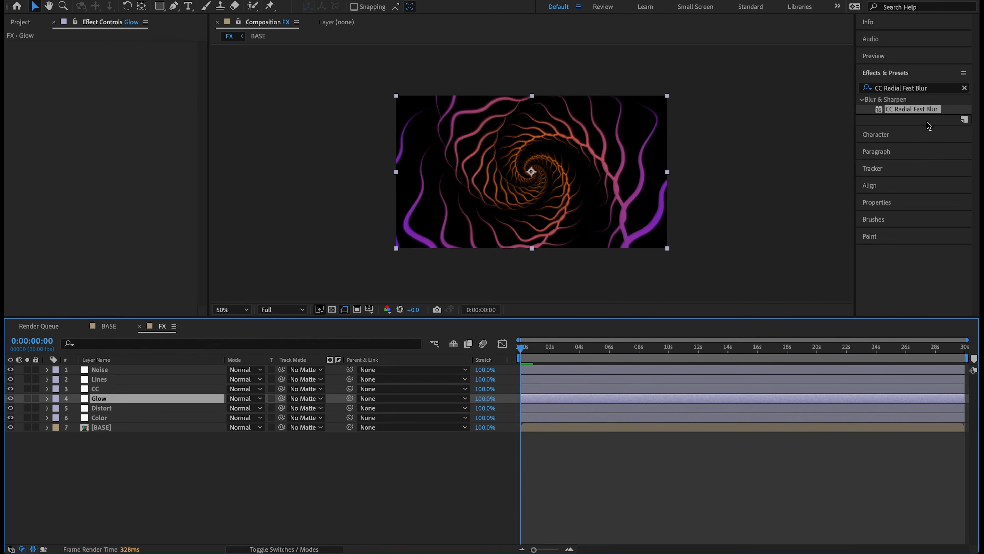
click(933, 85)
text(Glow)
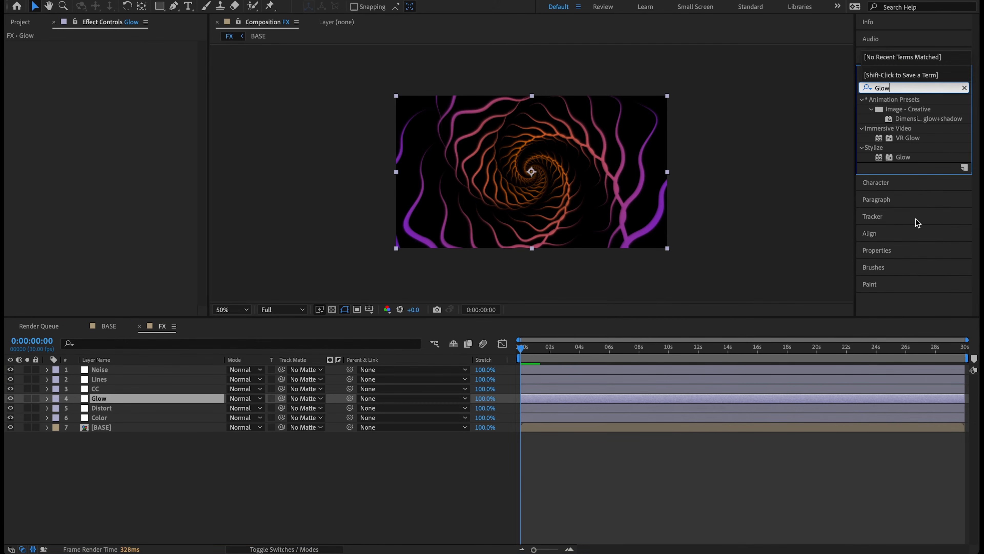
double_click(908, 156)
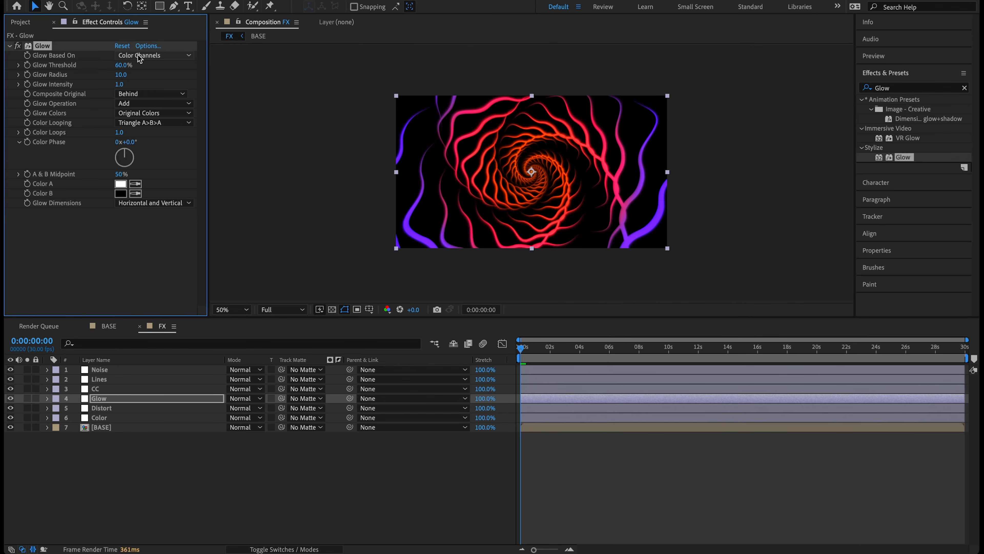
- Set the Glow effect's Glow Threshold to 55% and lower the composition preview resolution to Half
click(124, 65)
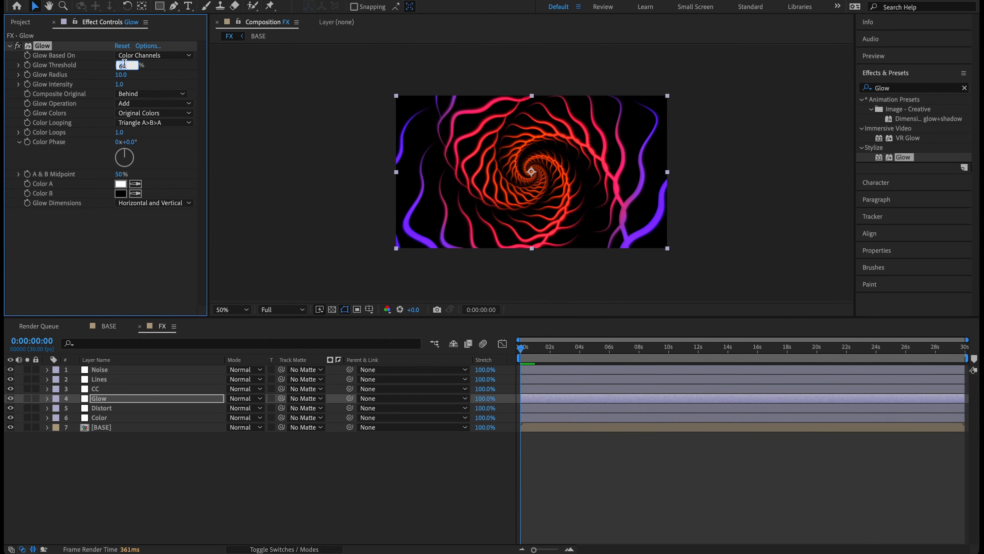
key(Return)
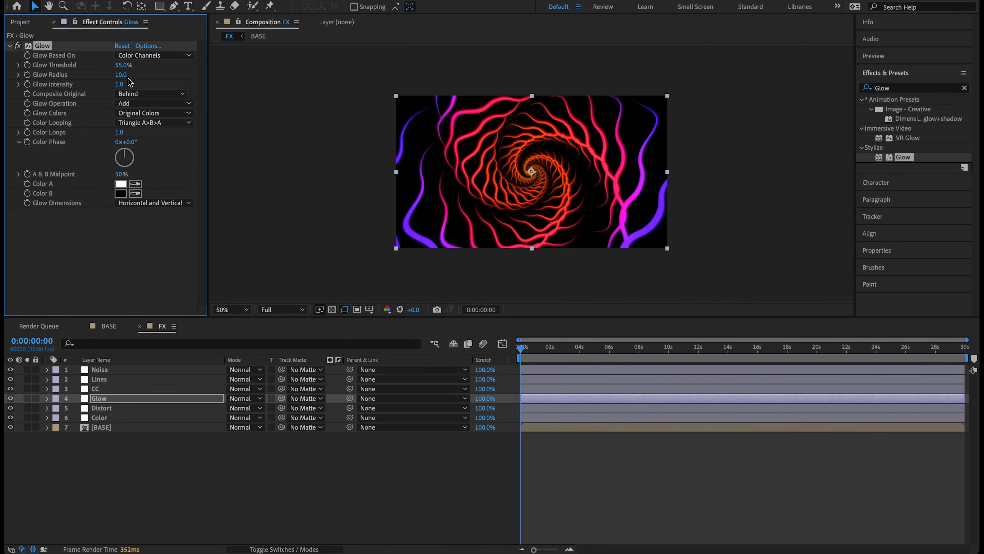
click(282, 310)
click(290, 349)
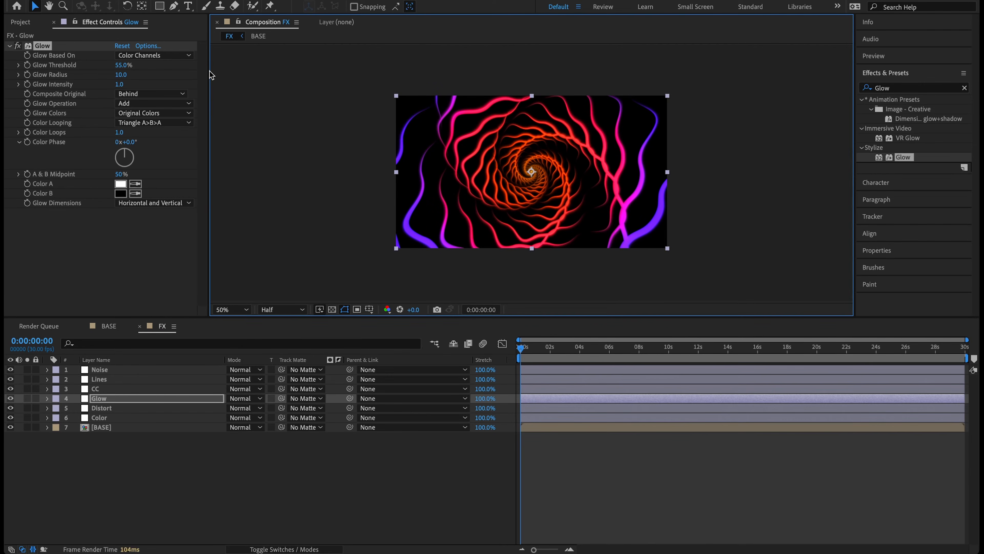
- Set the Glow effect's Glow Radius to 300 and Glow Intensity to 3
click(121, 76)
text(30)
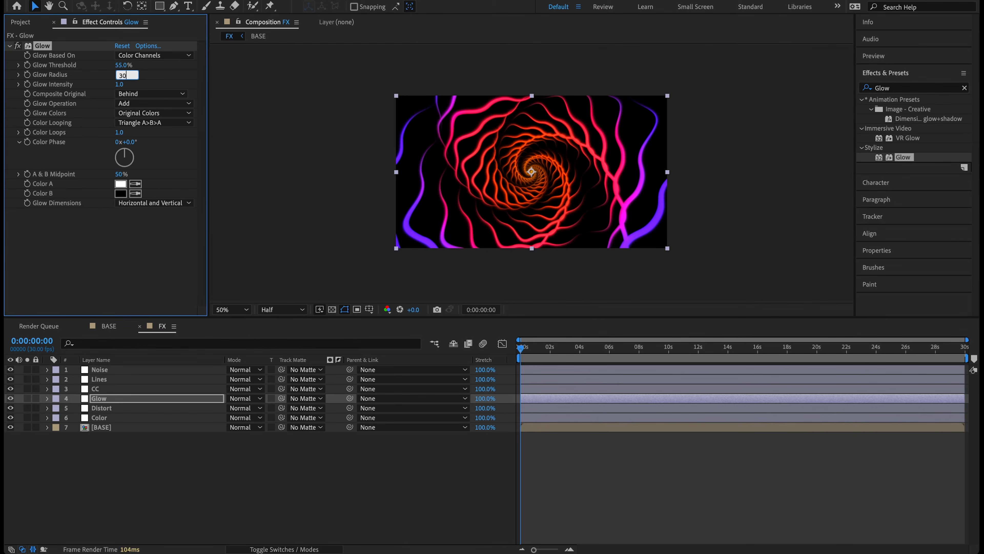
text(0)
key(Return)
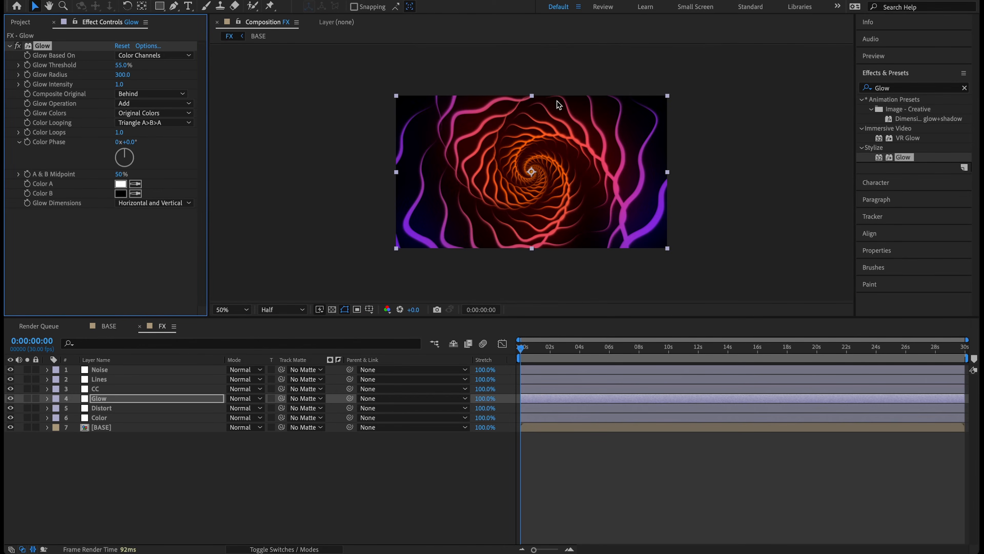
click(120, 84)
key(Return)
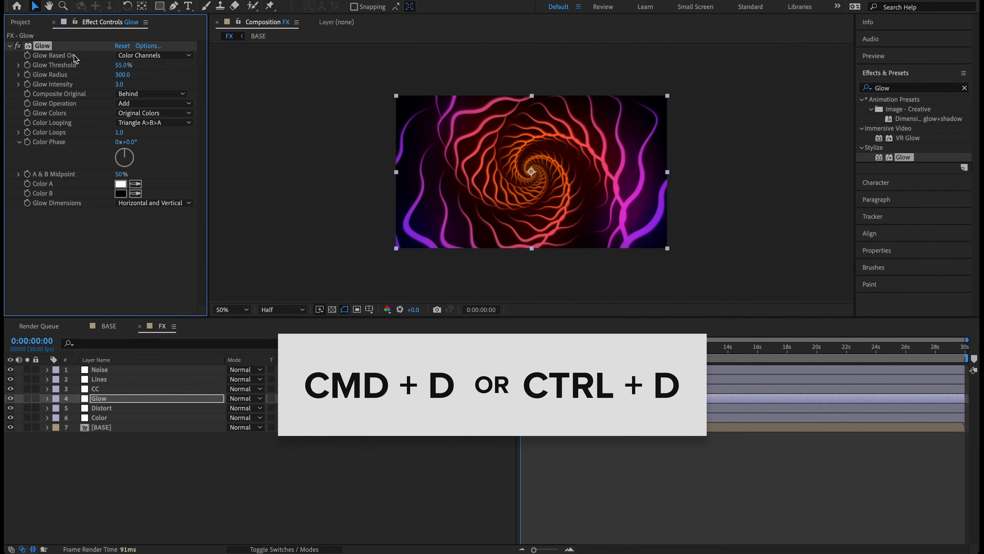
- Duplicate the Glow effect on the Glow adjustment layer
key(ctrl+d)
scroll(52, 155, up, 3)
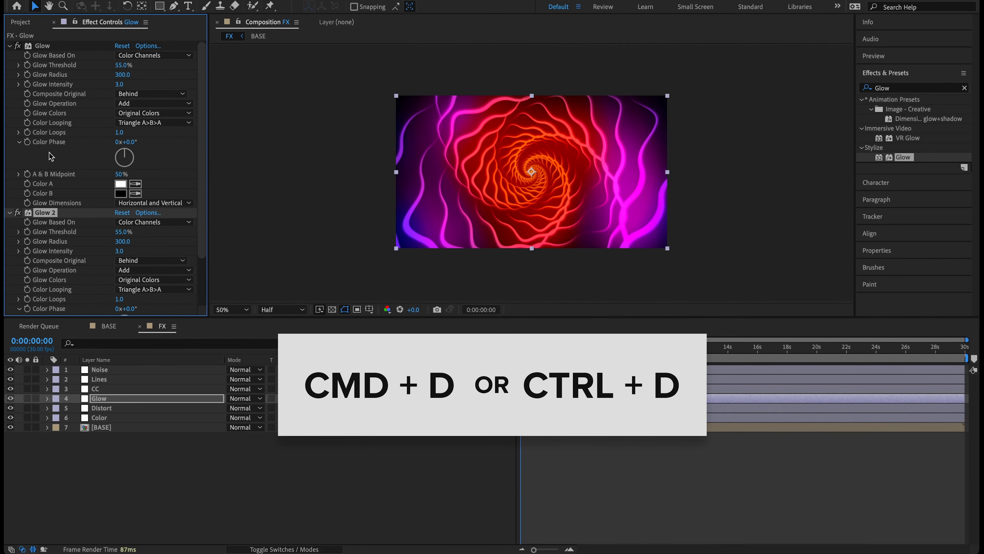
scroll(57, 217, down, 3)
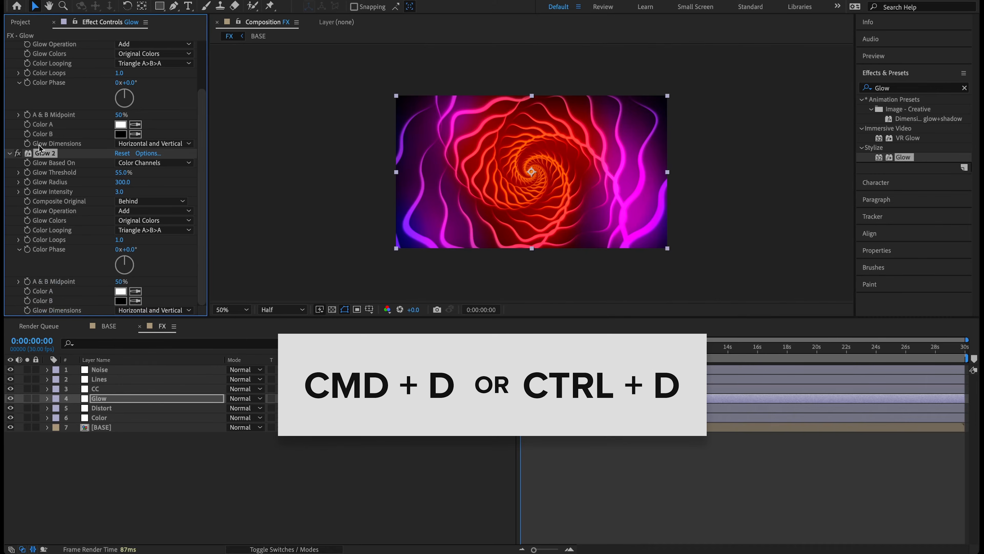
scroll(41, 147, up, 3)
scroll(37, 197, down, 3)
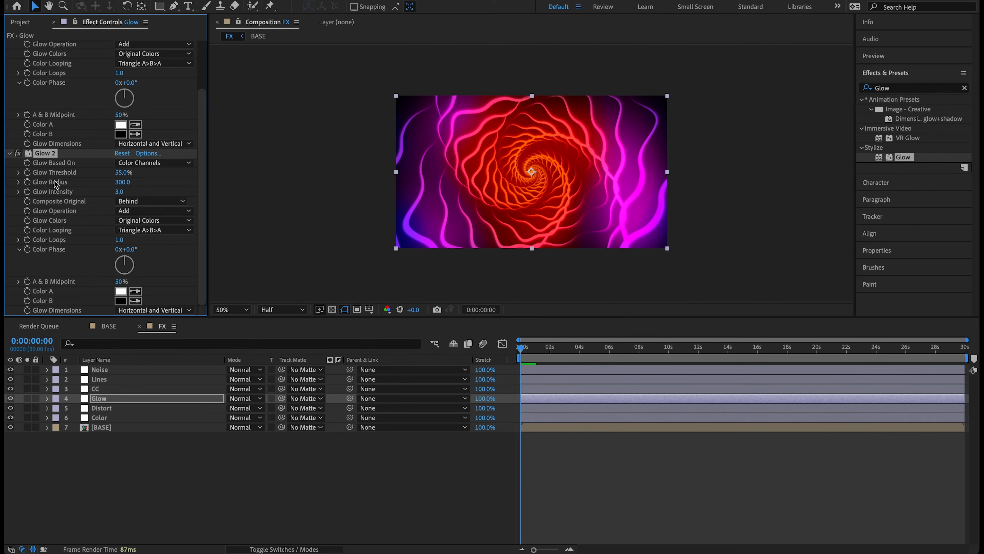
- Set the duplicated glow's Threshold to 10%, Radius to 80 and Intensity to 1, and collapse both Glow effects
click(119, 173)
text(10)
key(Tab)
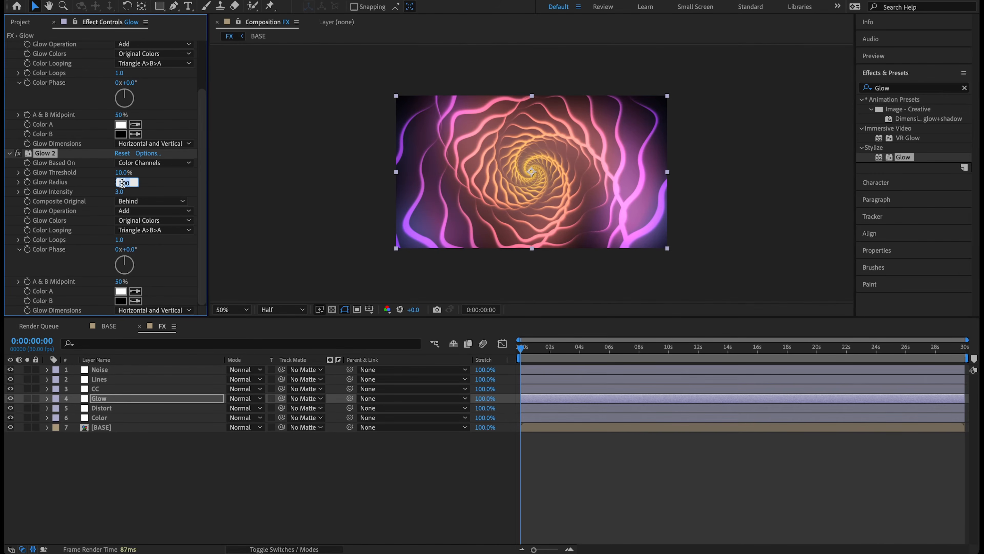
text(80)
key(Return)
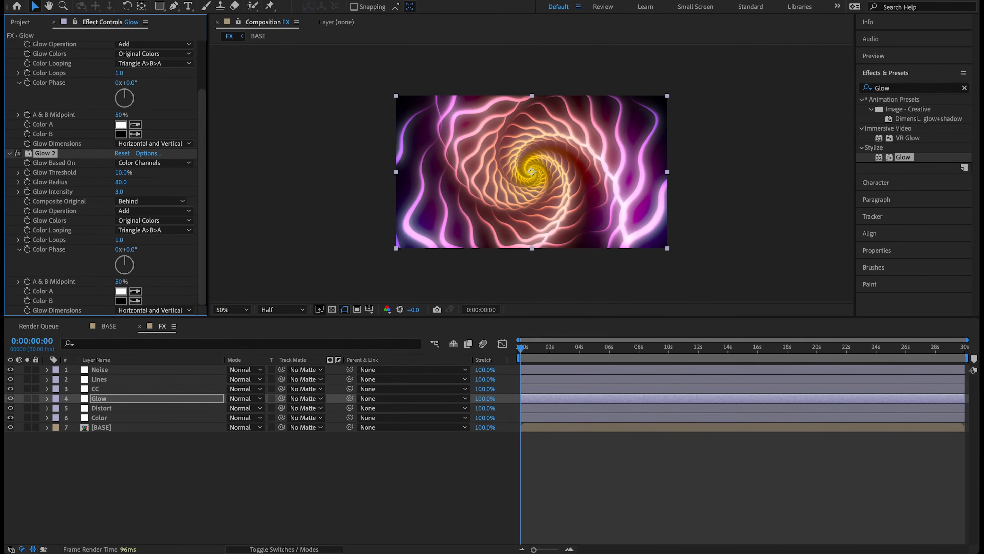
click(118, 191)
text(1)
key(Return)
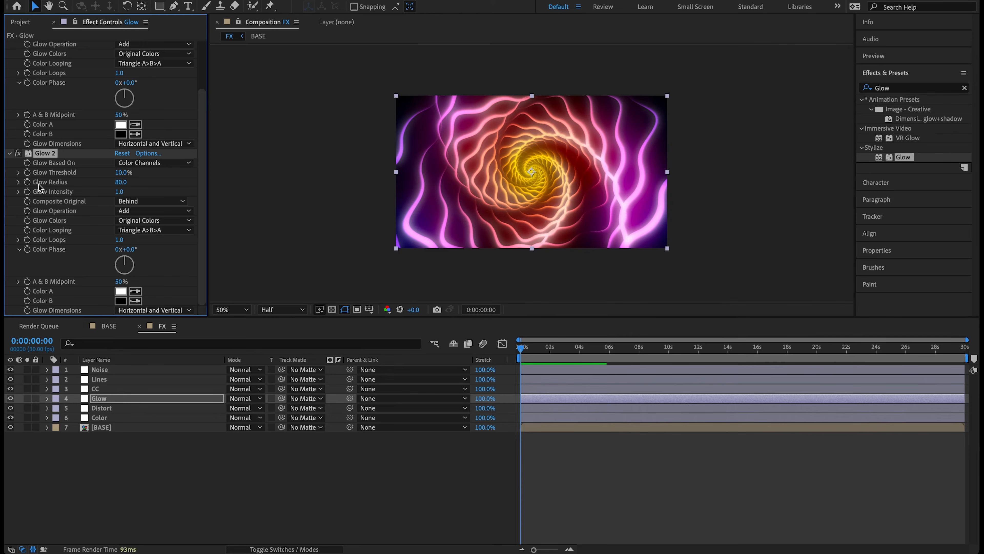
click(10, 153)
click(9, 46)
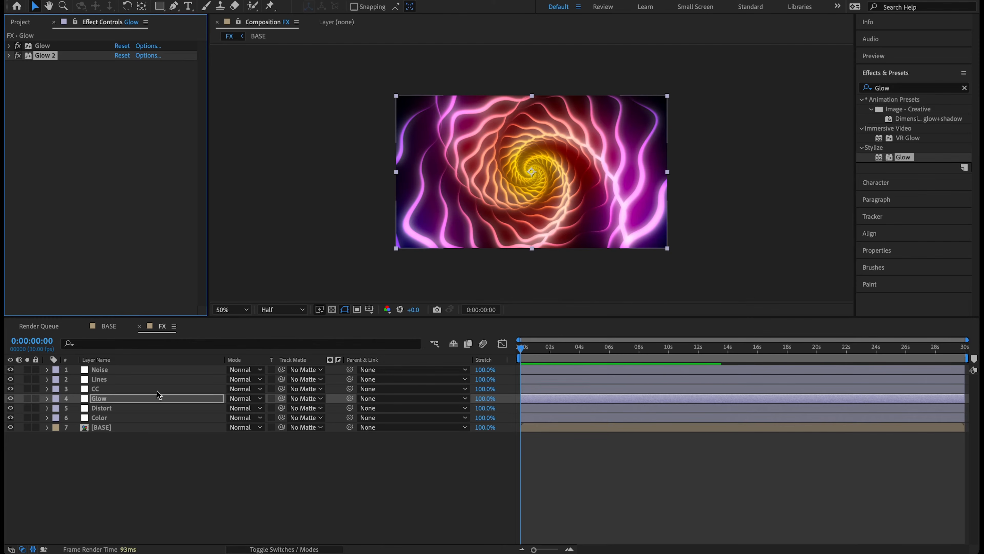
- Preview the animation briefly and apply the CC Color Offset effect to the CC adjustment layer
click(123, 389)
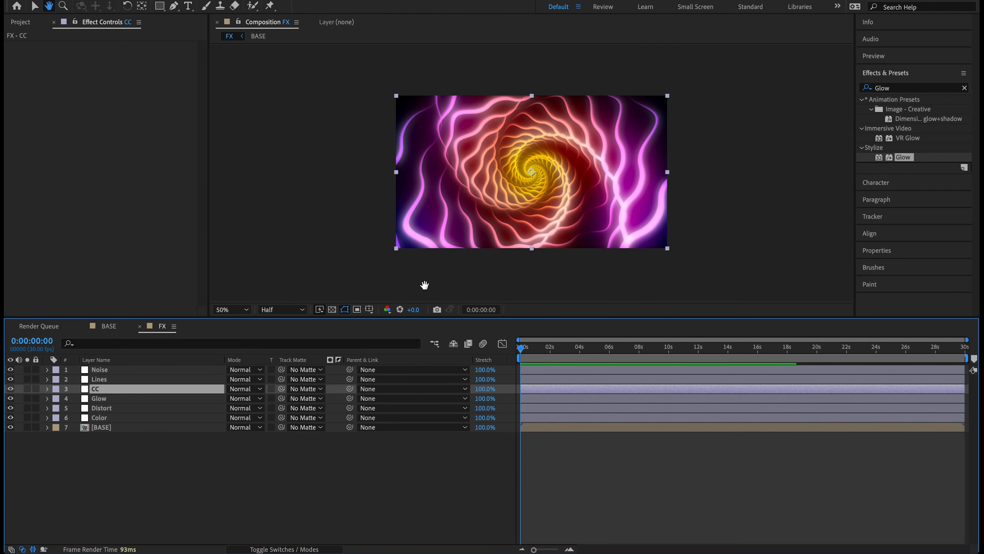
key(space)
key(space)
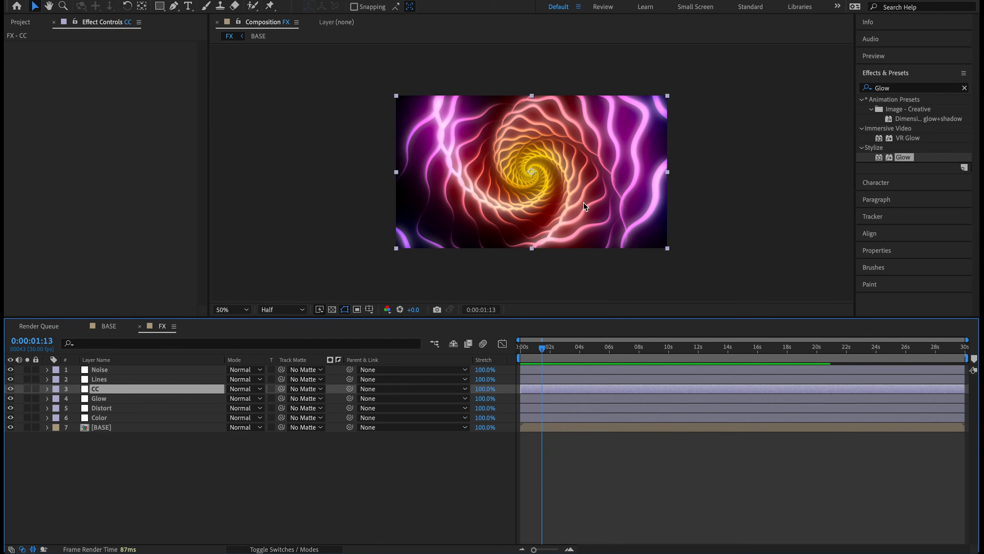
click(899, 88)
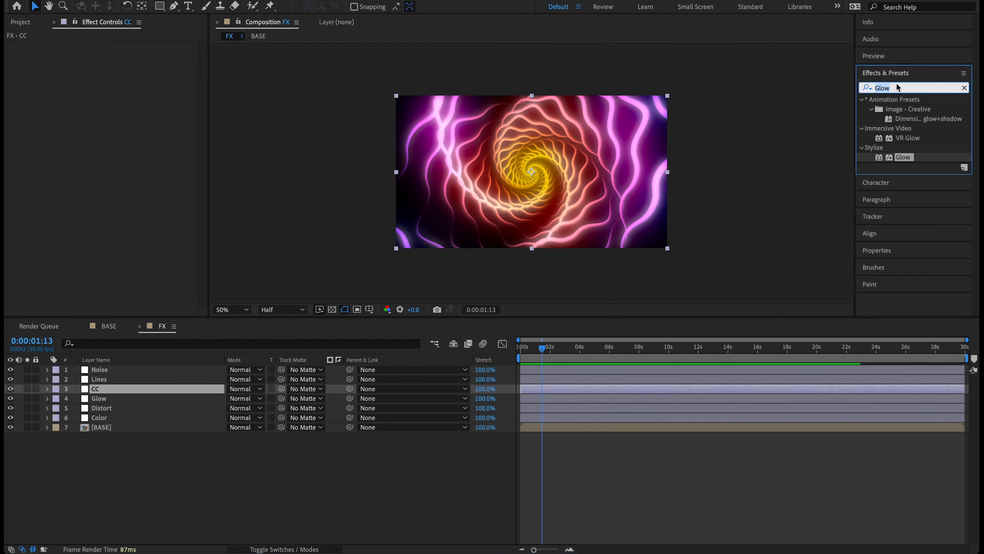
text(co)
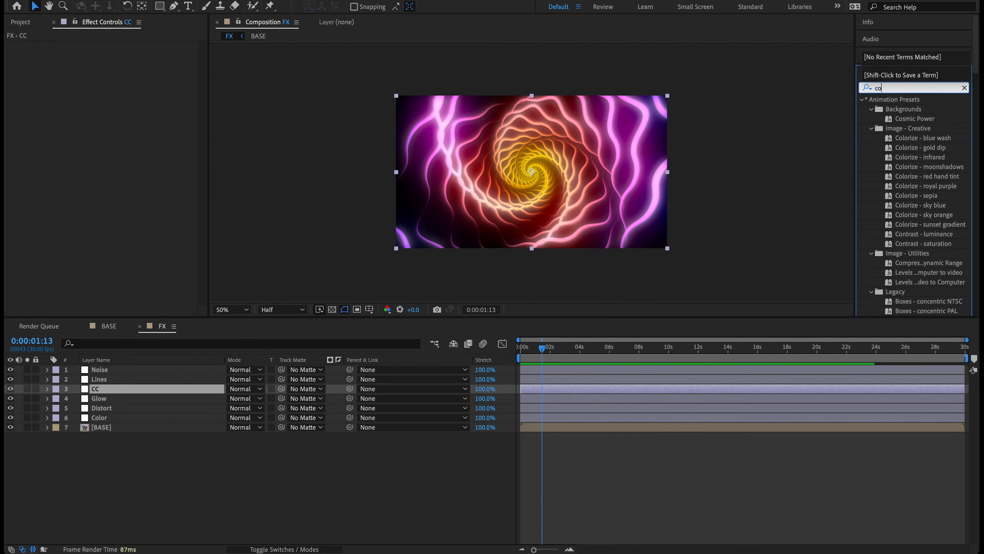
text(lor offs)
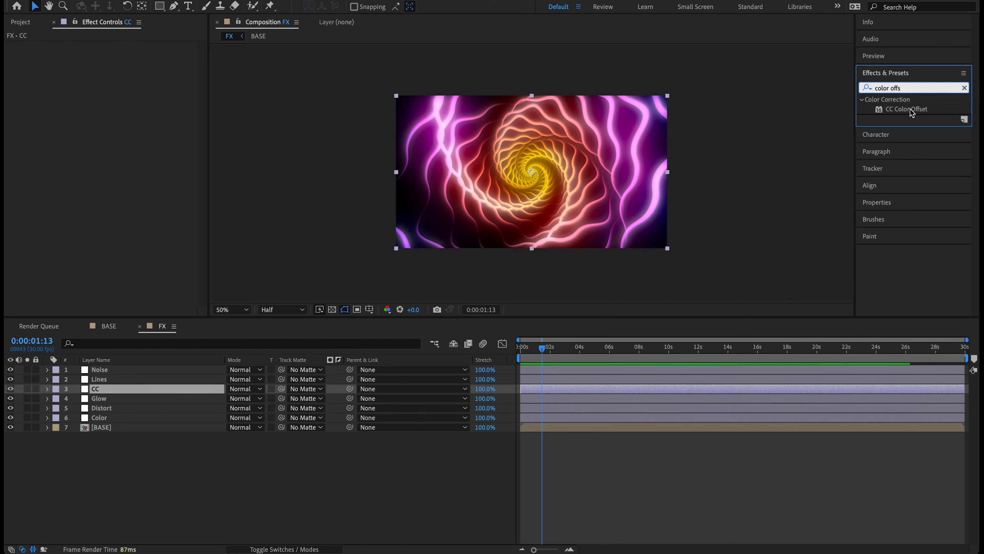
double_click(902, 108)
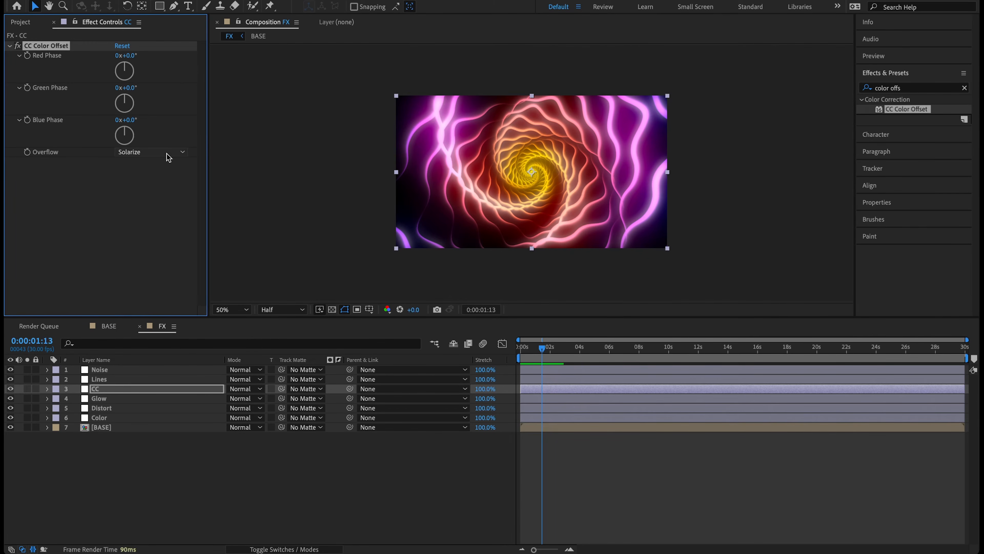
- Set CC Color Offset to Red Phase 300°, Green Phase 50° and Blue Phase 130°, with Overflow at Solarize
click(177, 152)
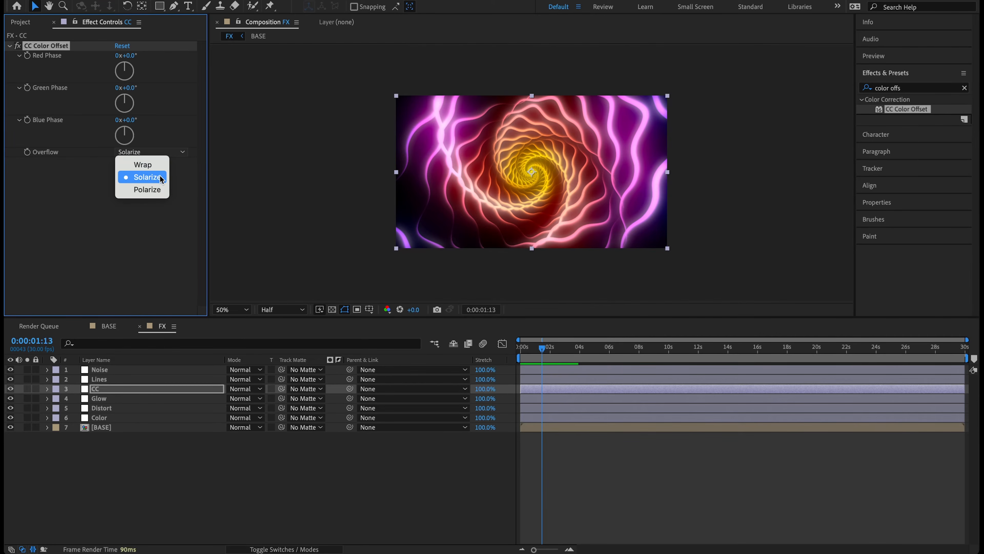
click(121, 175)
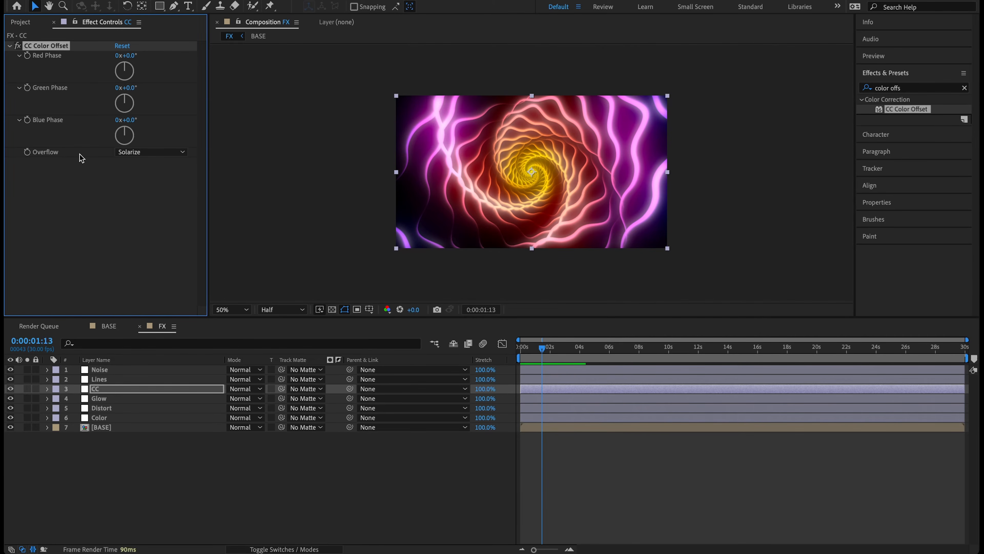
click(128, 56)
text(300)
key(Return)
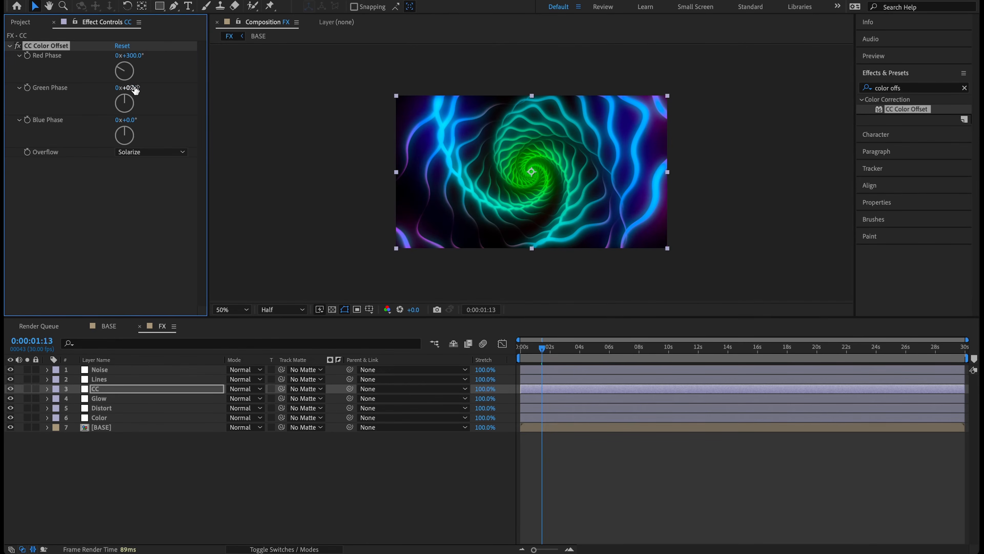
click(128, 88)
text(50)
key(Return)
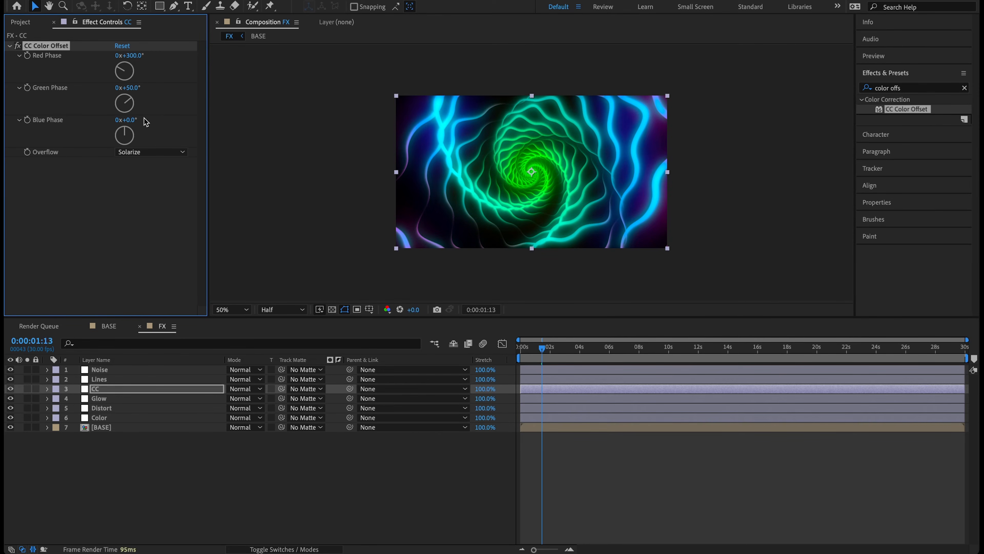
click(128, 120)
text(130)
key(Return)
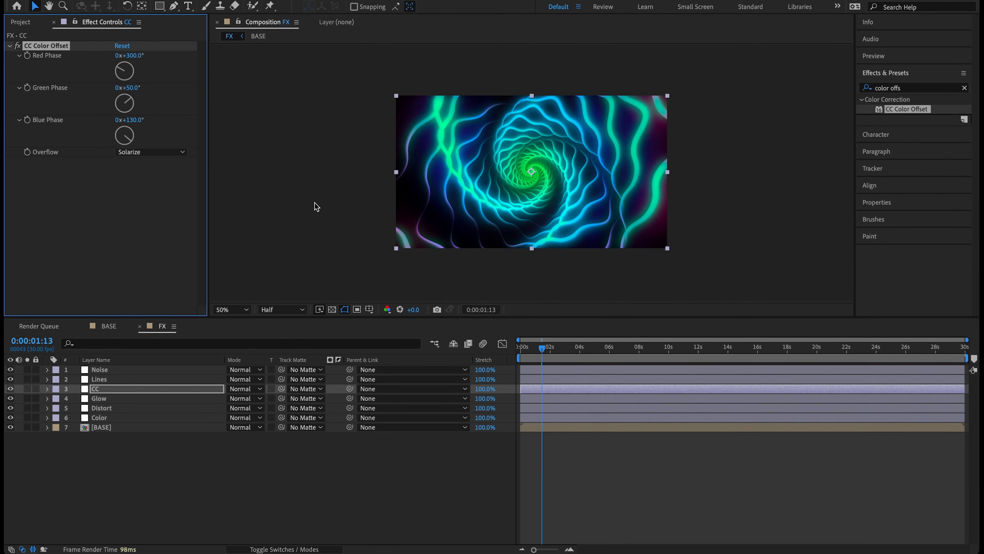
- Compare the composition with CC Color Offset off and on, and turn its phases to Red 210°, Green -50° and Blue 257°
click(17, 45)
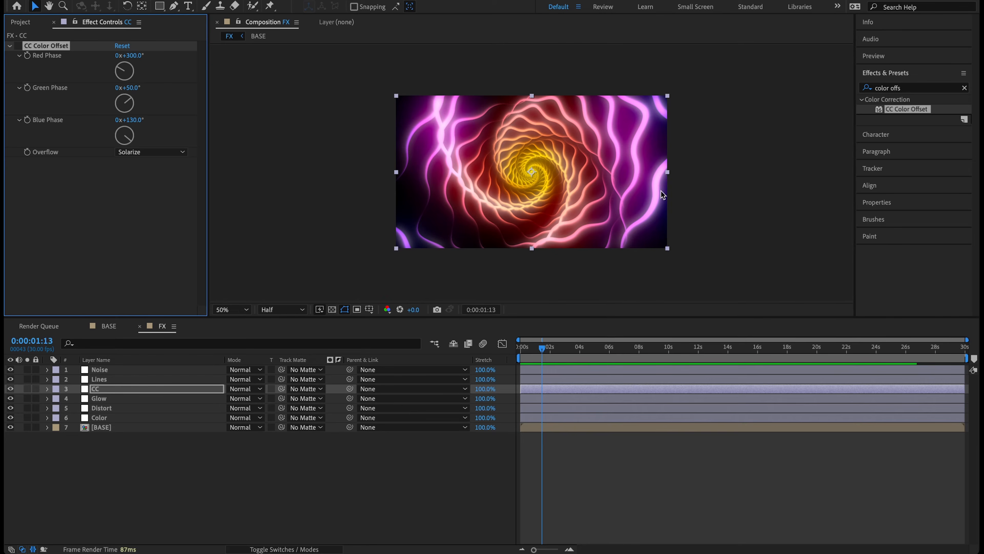
click(18, 45)
drag(121, 69, 119, 98)
drag(141, 140, 117, 136)
- Try the Polarize and Wrap Overflow modes of CC Color Offset and return to Solarize
click(153, 152)
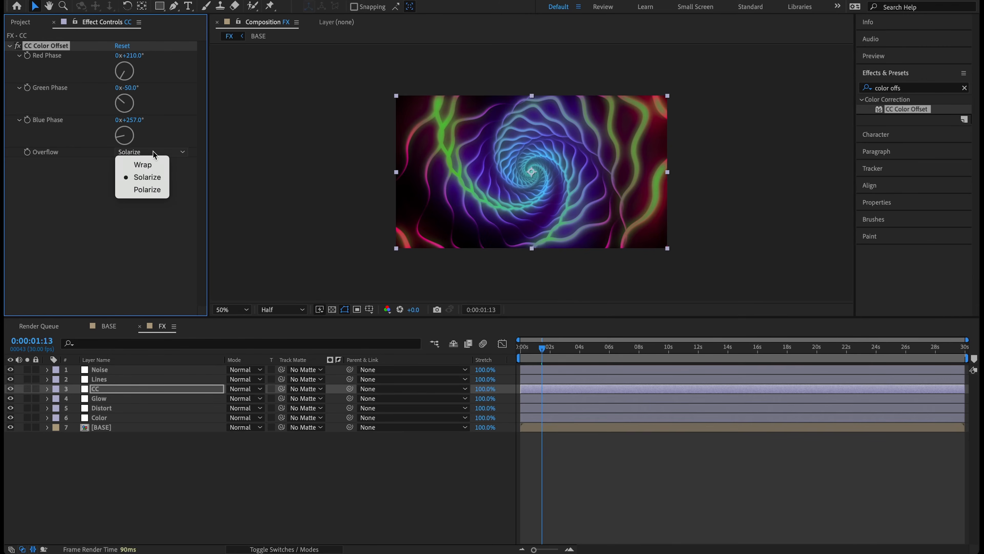
click(156, 190)
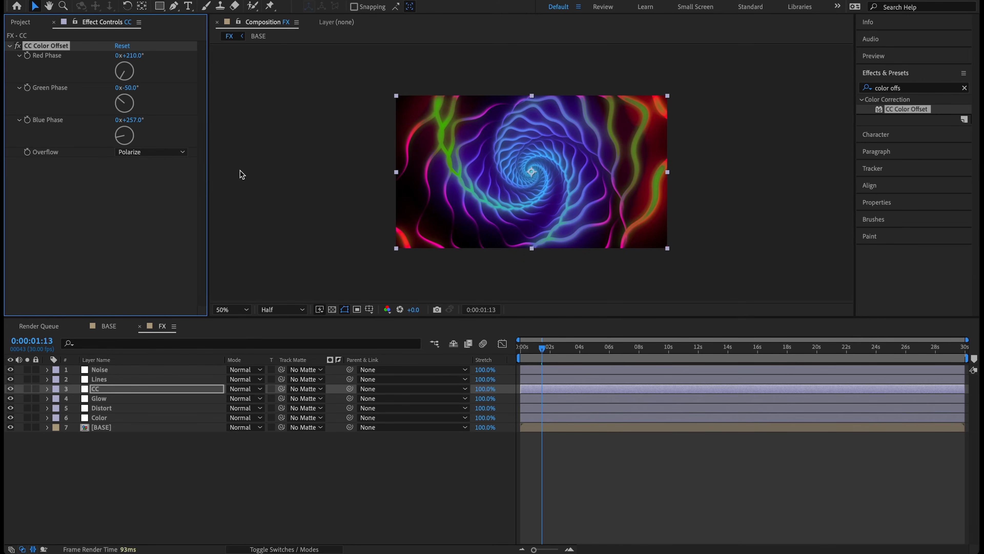
click(172, 153)
click(171, 158)
click(147, 151)
click(143, 175)
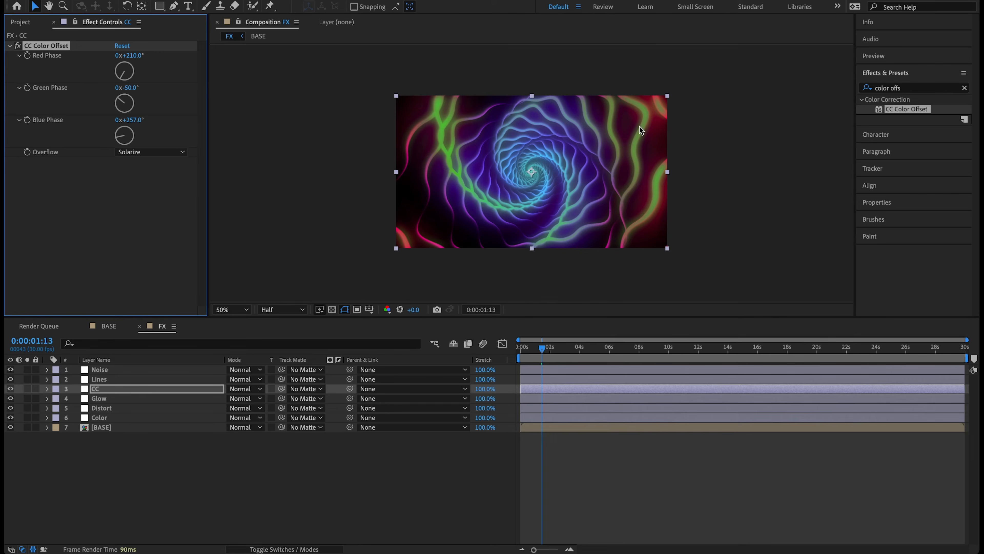
key(Return)
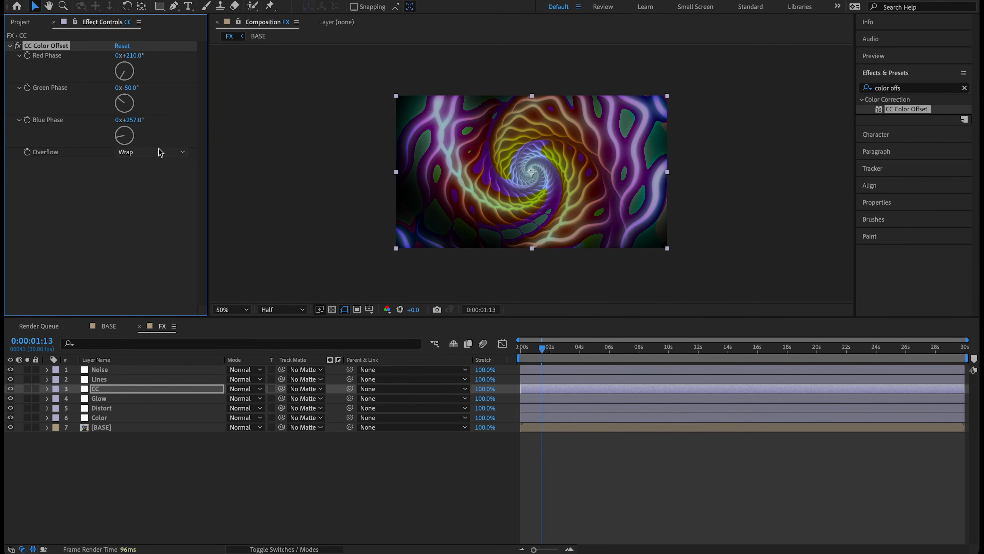
click(167, 152)
click(155, 181)
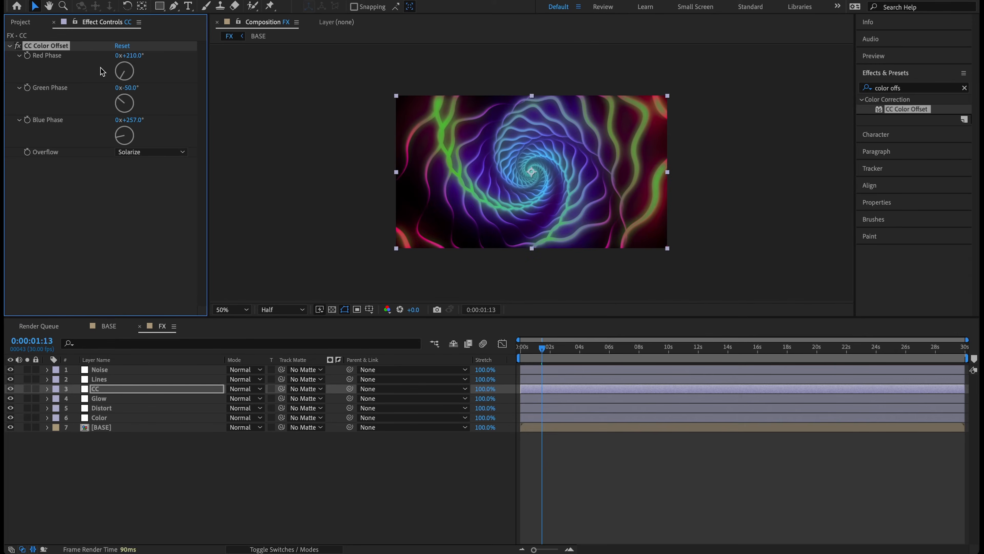
- Restore CC Color Offset to Red Phase 300°, Green Phase 50°, Blue Phase 130° and Solarize Overflow, and return to the composition's start
scroll(143, 148, up, 1)
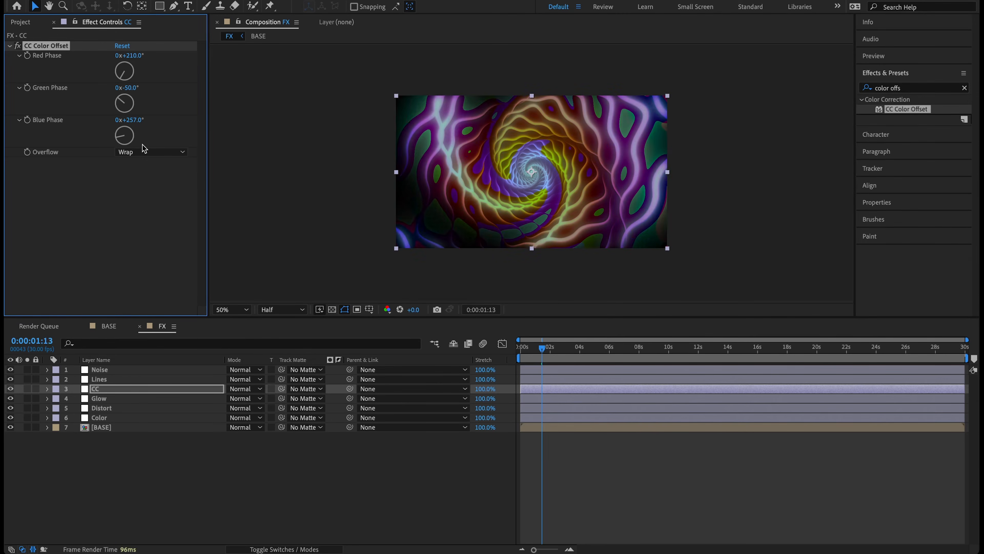
scroll(143, 148, down, 2)
scroll(143, 148, up, 1)
drag(126, 136, 143, 146)
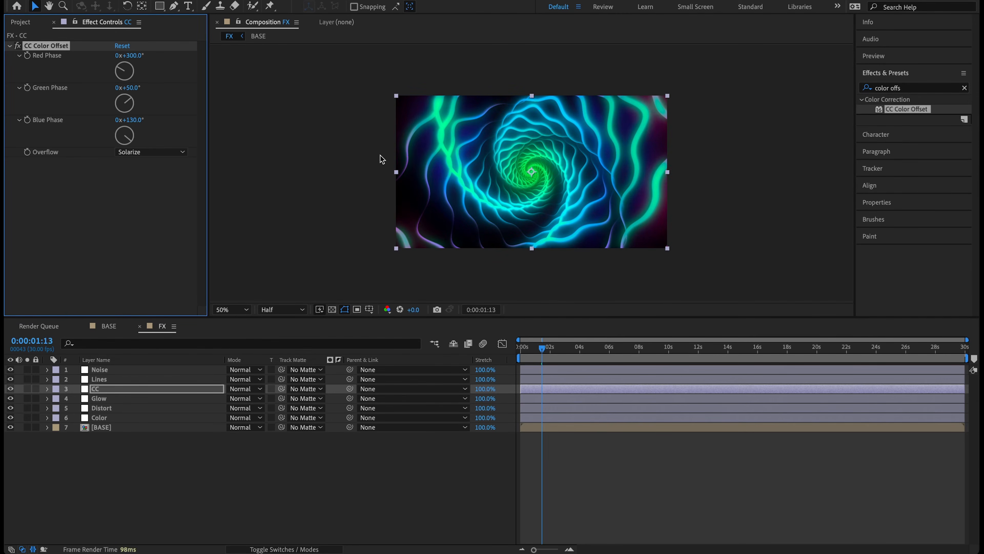
key(Home)
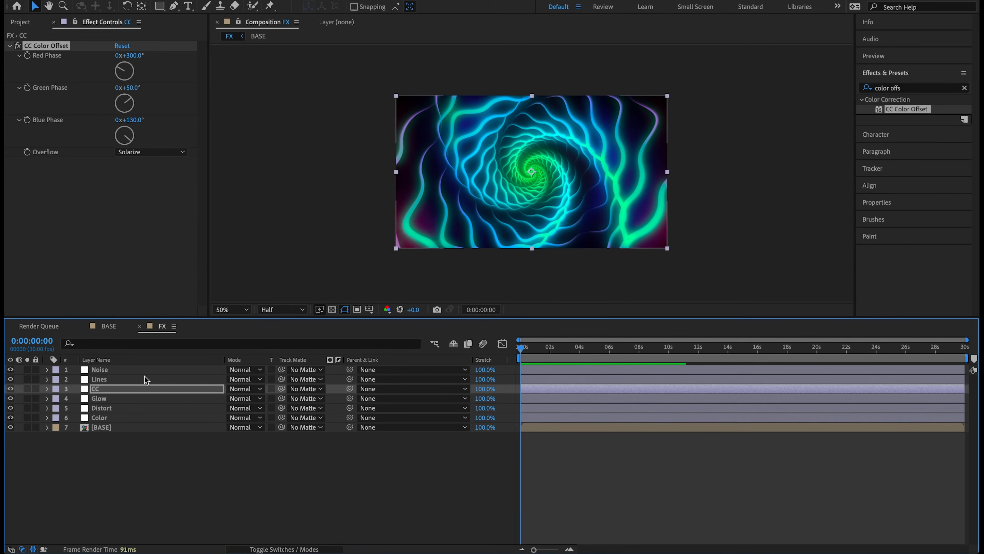
- Find the Venetian Blinds transition effect and apply it to the Lines adjustment layer
click(147, 379)
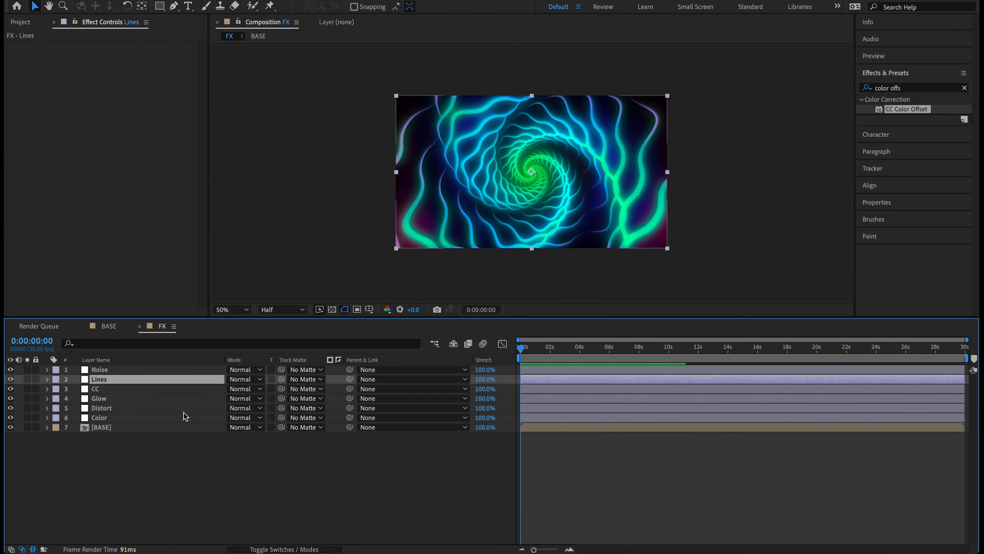
double_click(908, 88)
text(venetia)
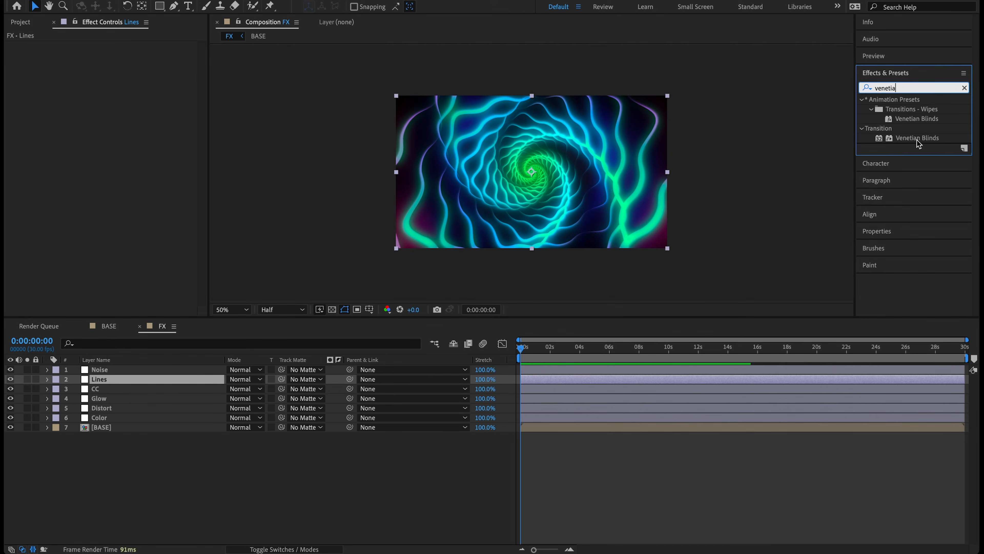
drag(924, 137, 636, 227)
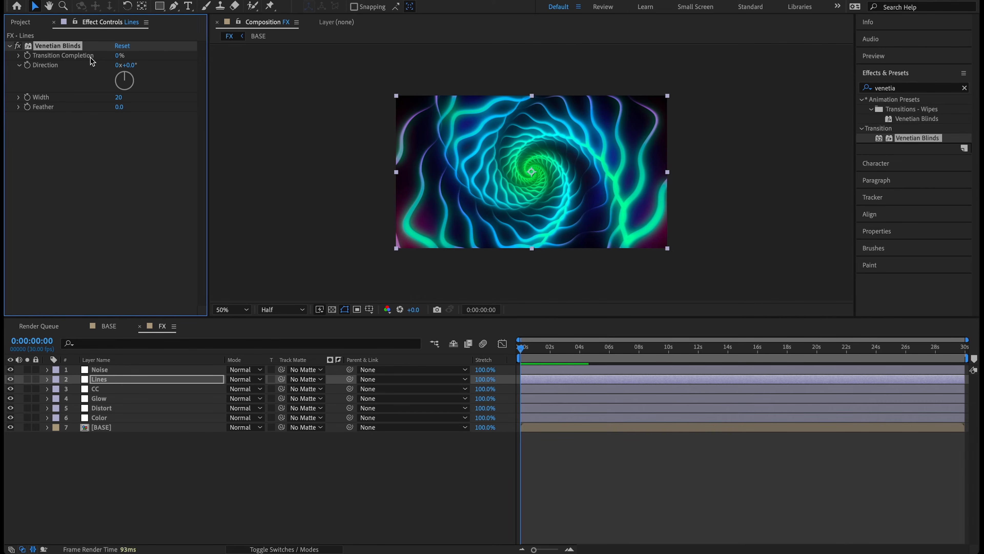
- Set Venetian Blinds to 7% Transition Completion, 90° Direction and a Width of 10
click(118, 56)
key(Return)
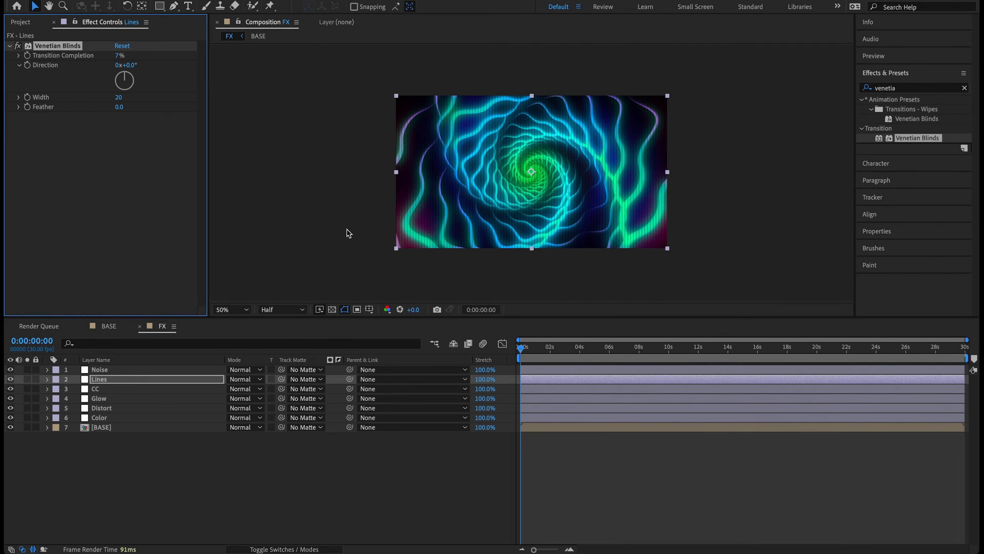
key(slash)
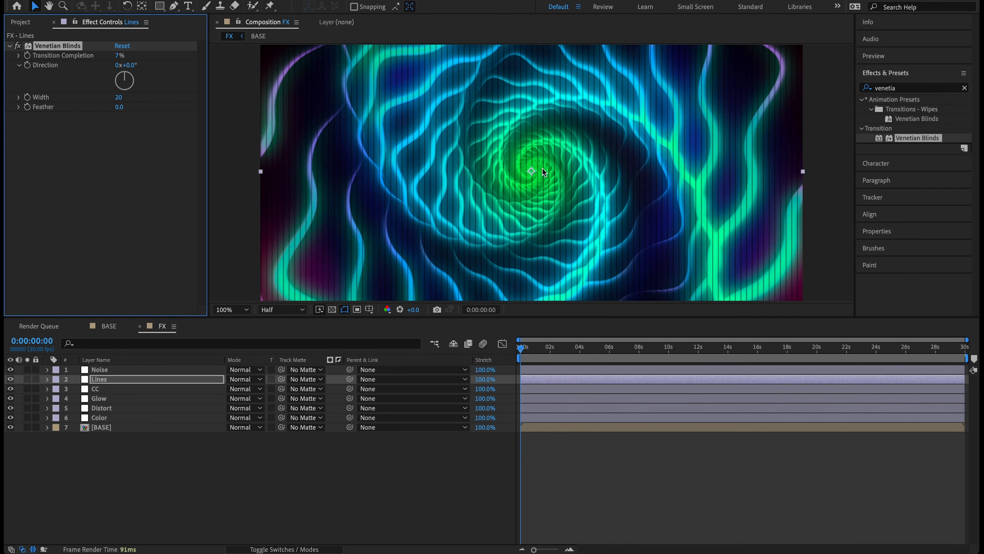
key(comma)
click(129, 65)
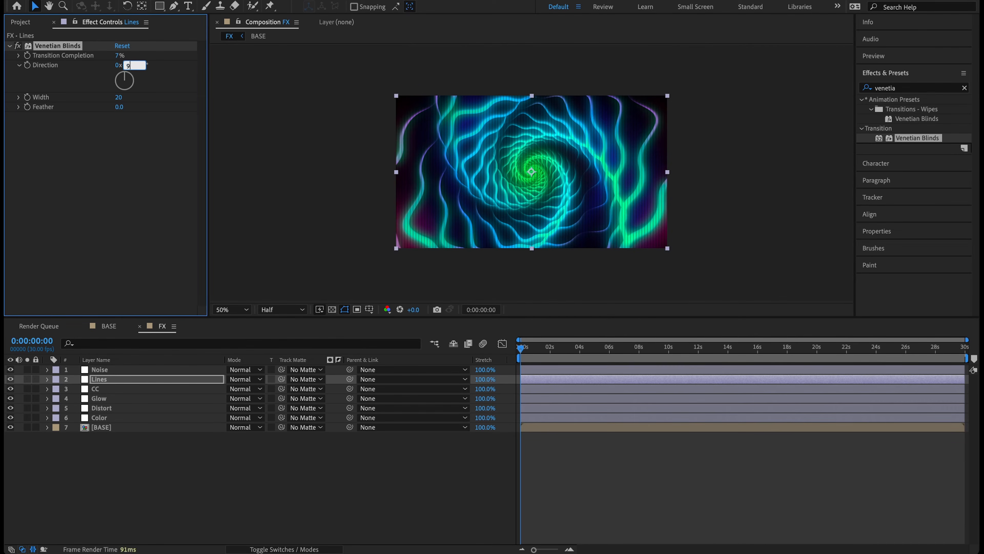
key(Return)
click(118, 97)
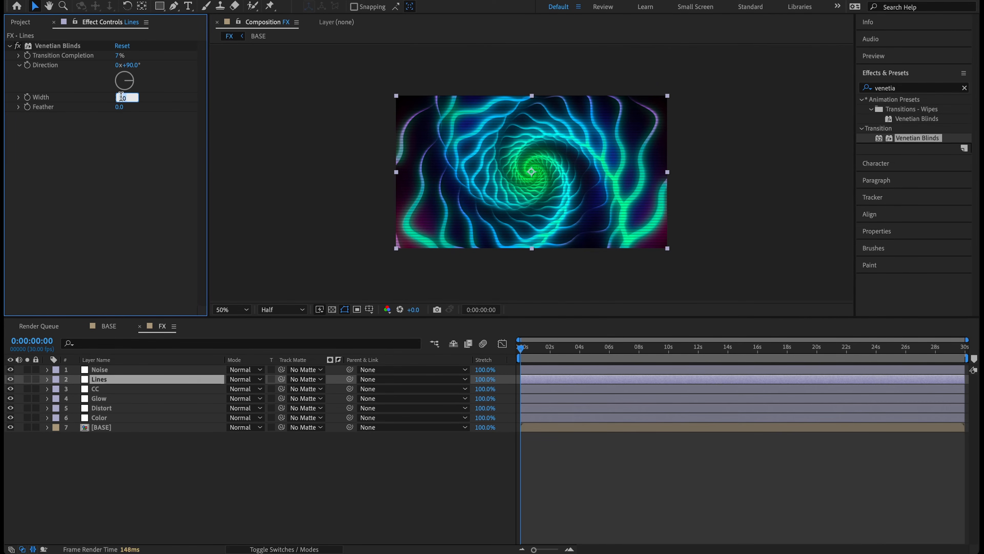
text(10)
key(Return)
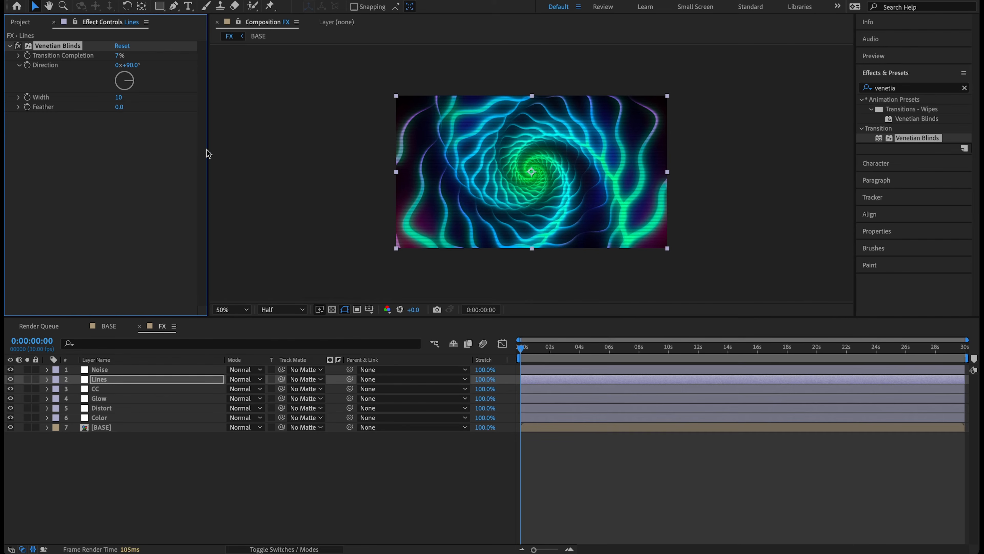
- Set the composition's preview resolution to Full and inspect the lines at 100% magnification
key(slash)
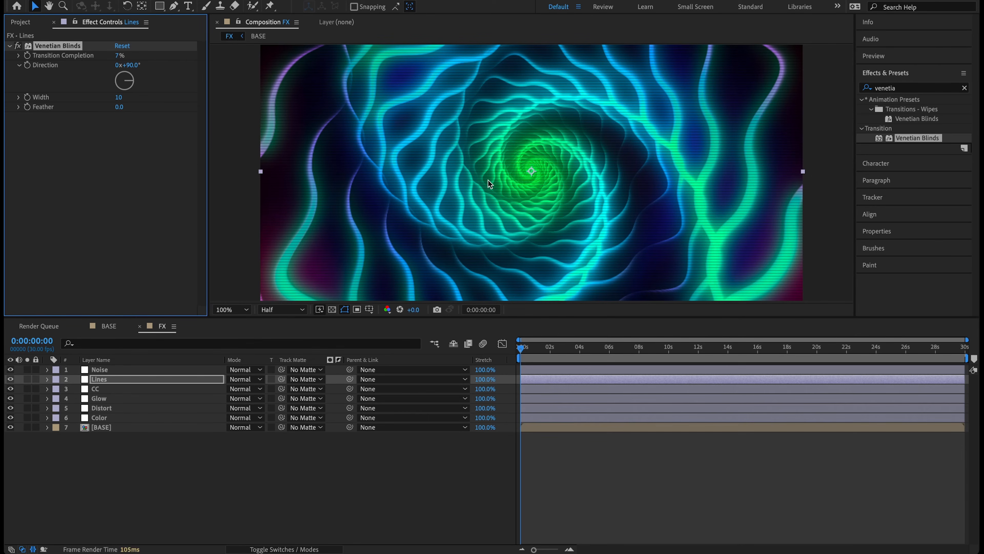
click(287, 310)
click(283, 328)
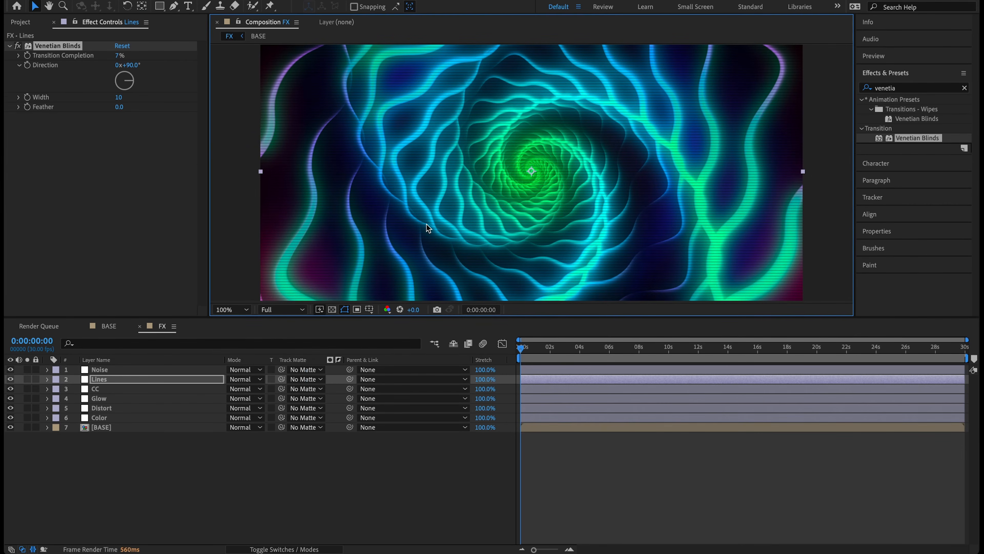
key(comma)
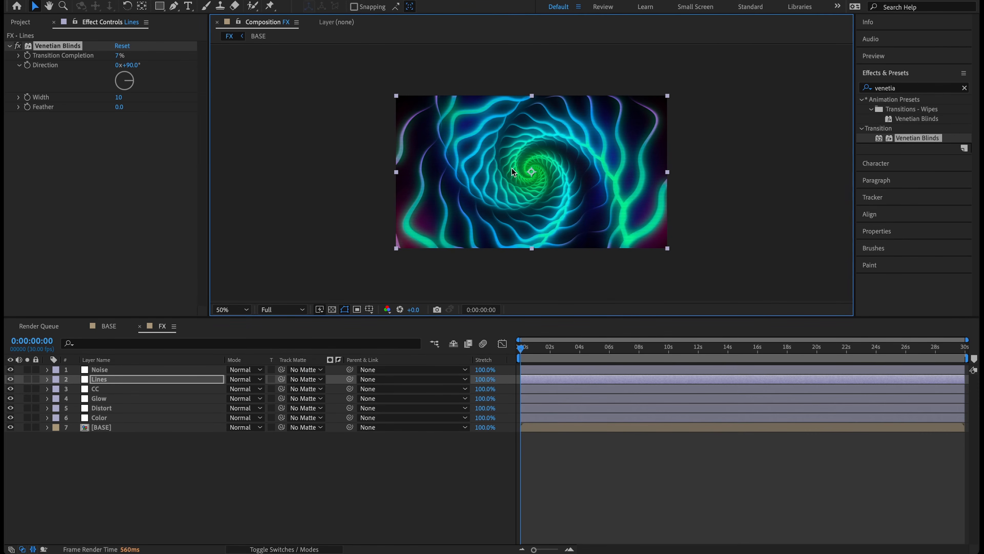
key(slash)
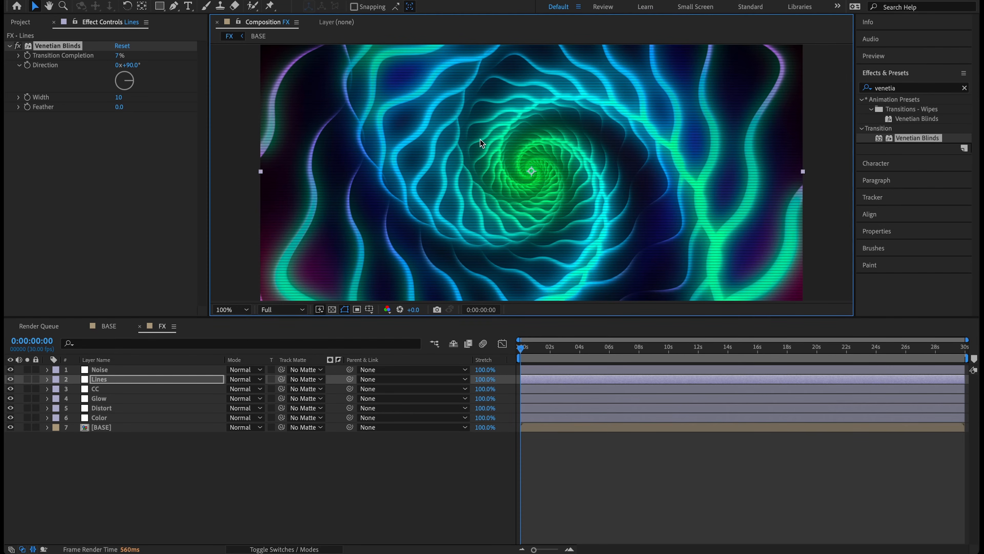
- Duplicate the Venetian Blinds effect on the Lines layer and set the copy's Width to 15
click(68, 44)
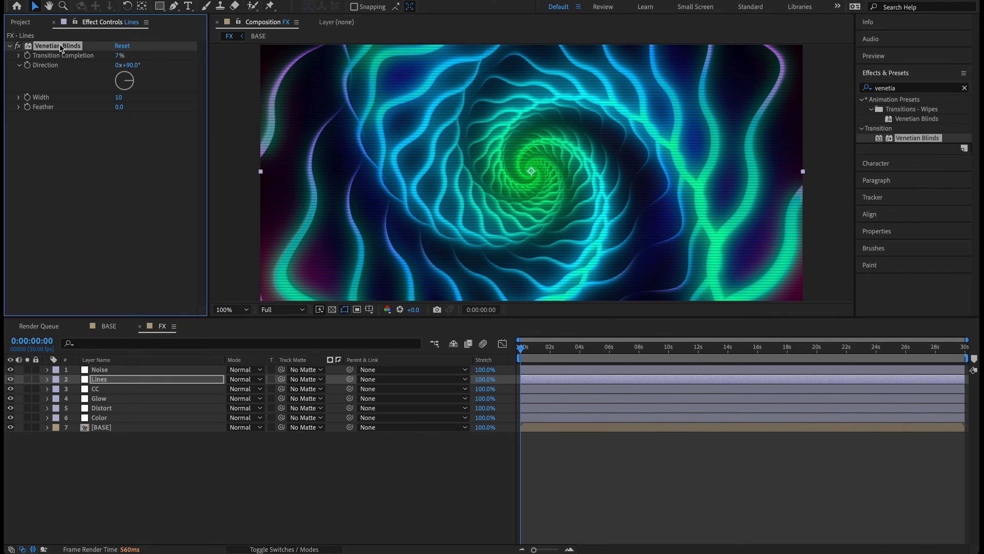
key(ctrl+d)
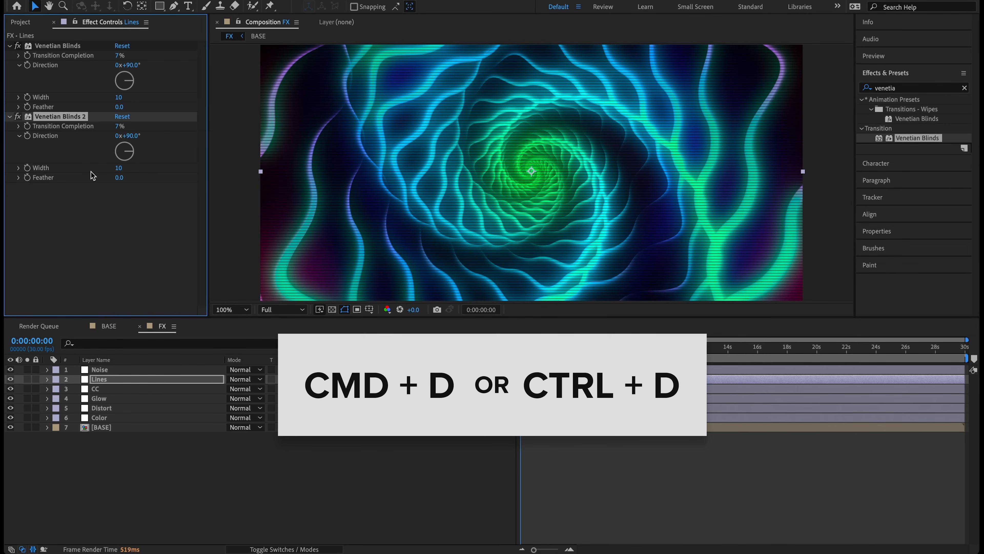
click(118, 167)
text(15)
key(Return)
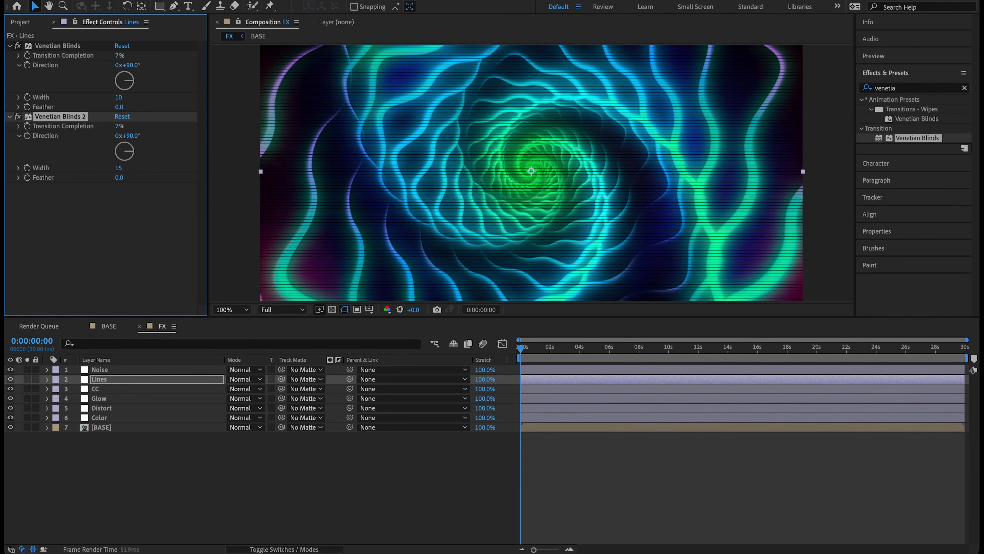
- Inspect the layered lines up close, preview the animation briefly and return to the first frame
key(period)
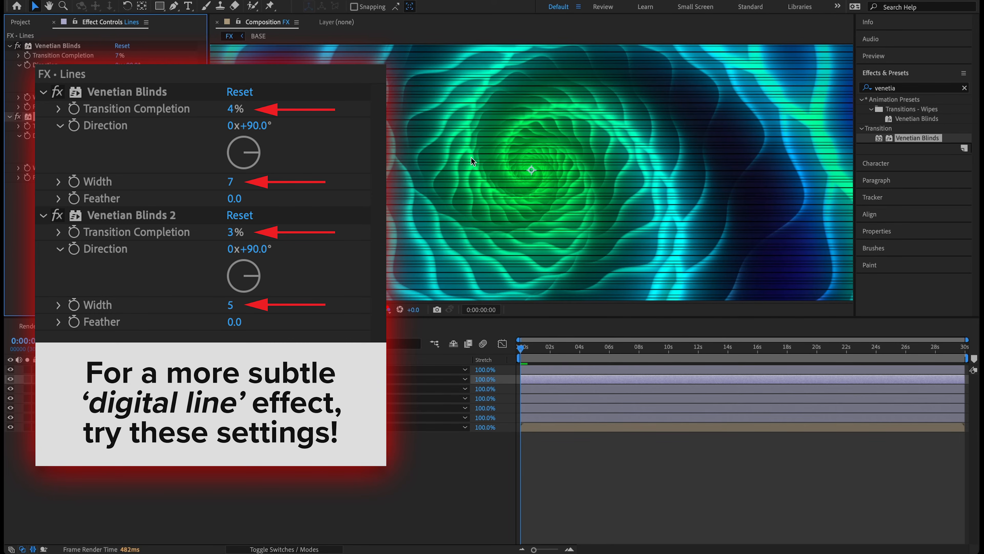
scroll(552, 189, down, 3)
key(space)
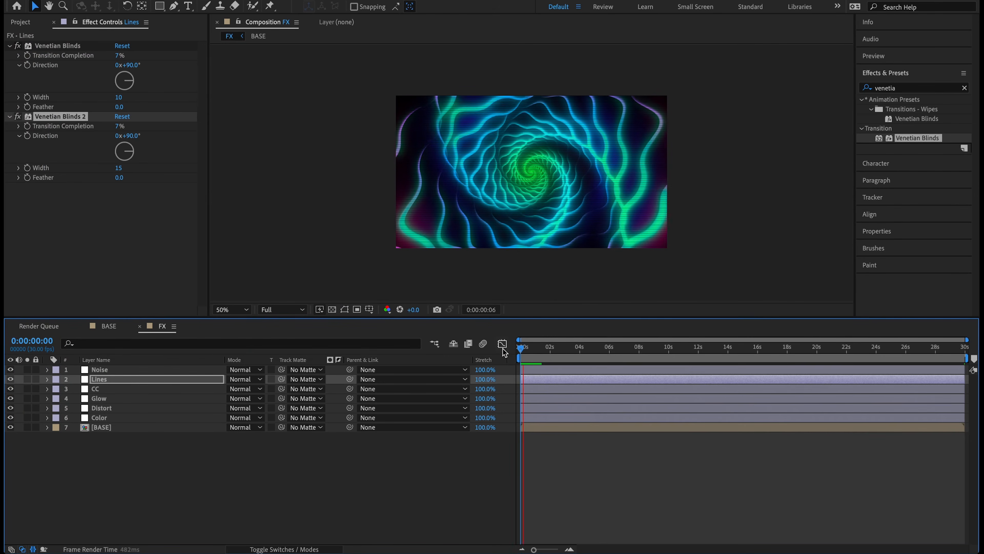
click(522, 353)
drag(521, 351, 517, 353)
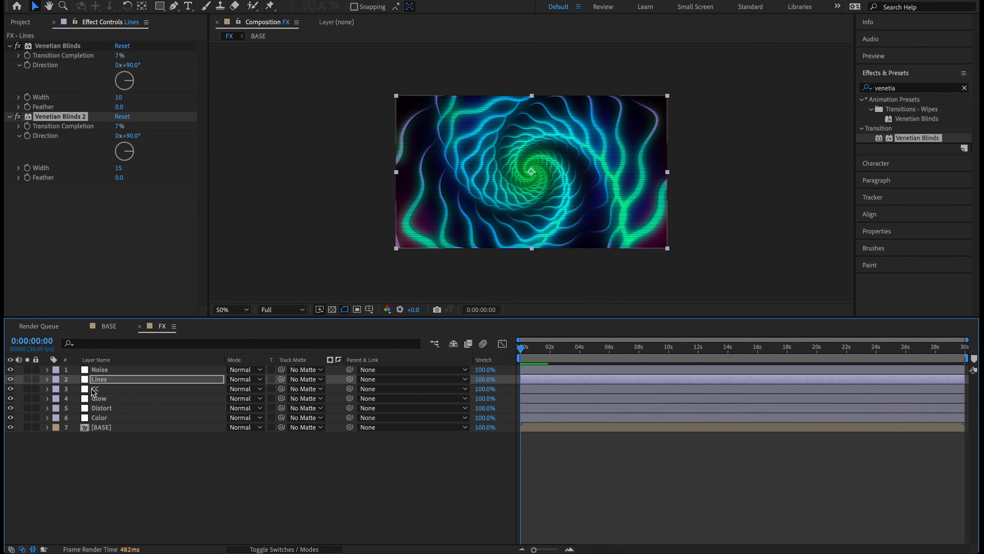
- Find the Noise HLS Auto effect and apply it to the Noise adjustment layer
click(121, 370)
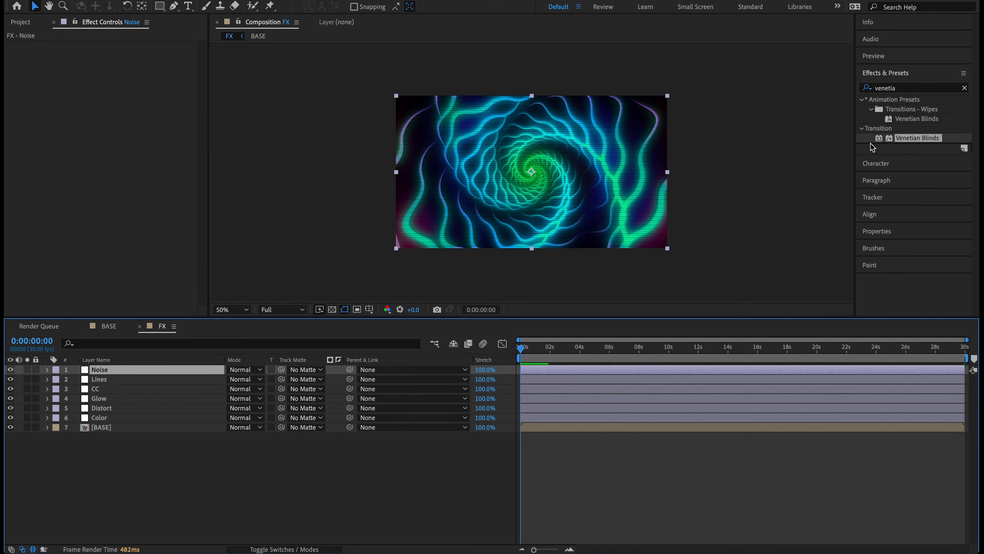
click(904, 88)
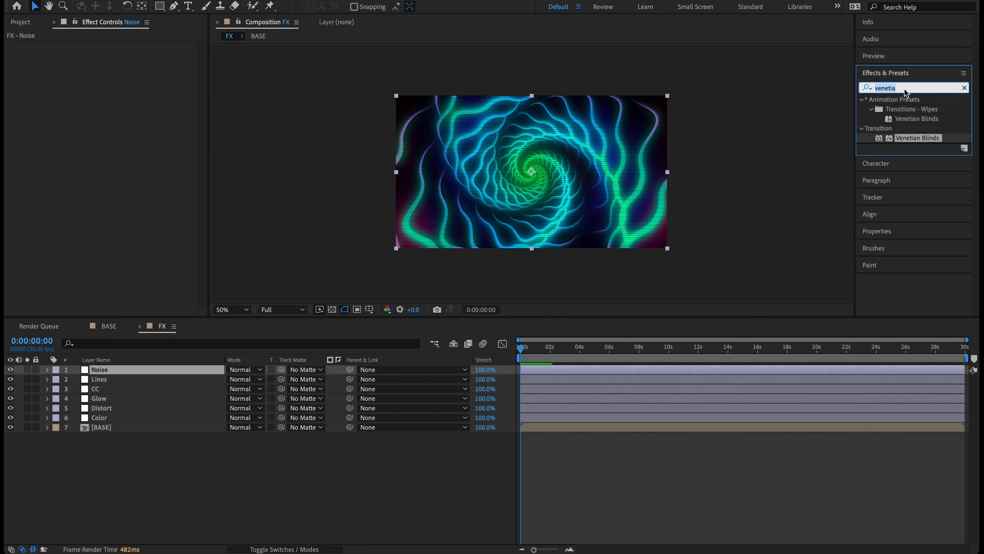
text(noise hl)
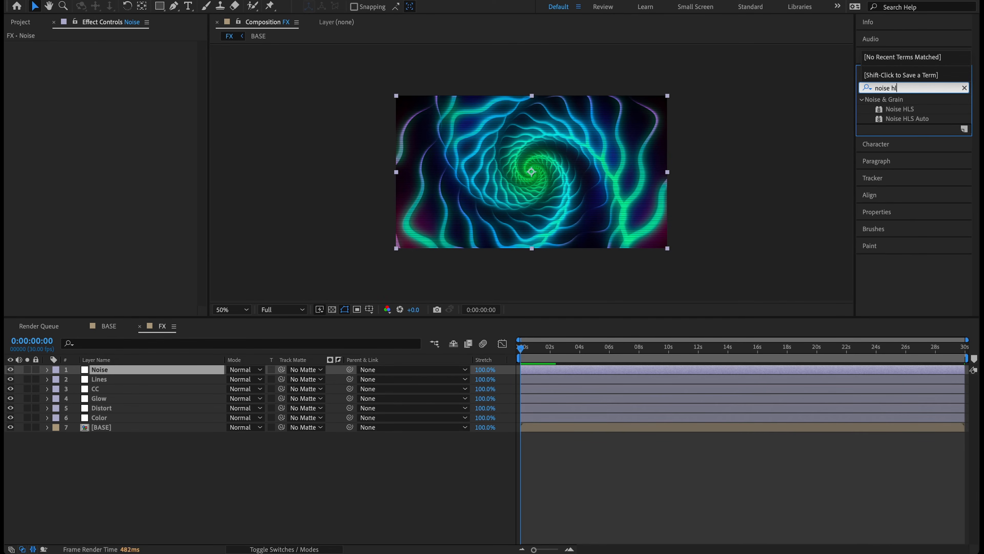
click(910, 118)
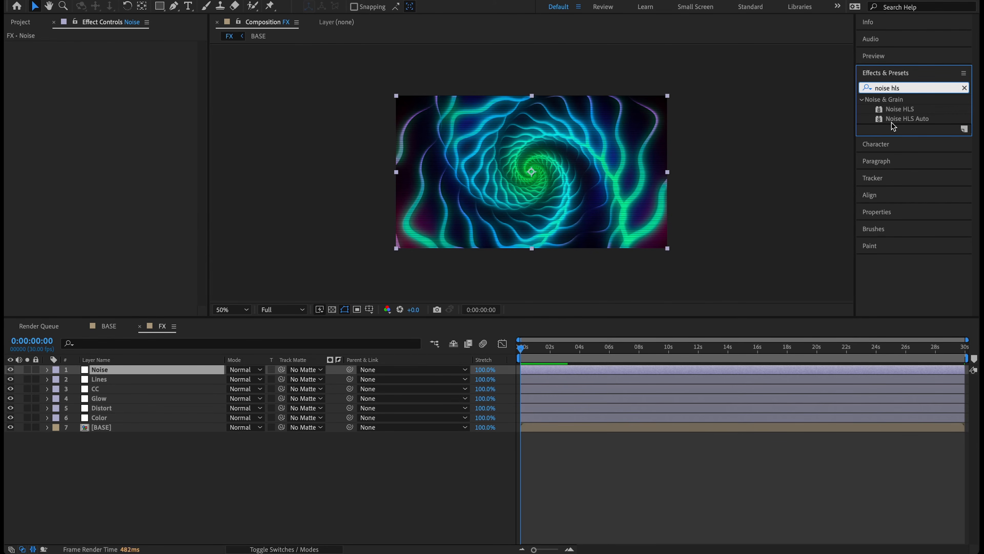
double_click(899, 118)
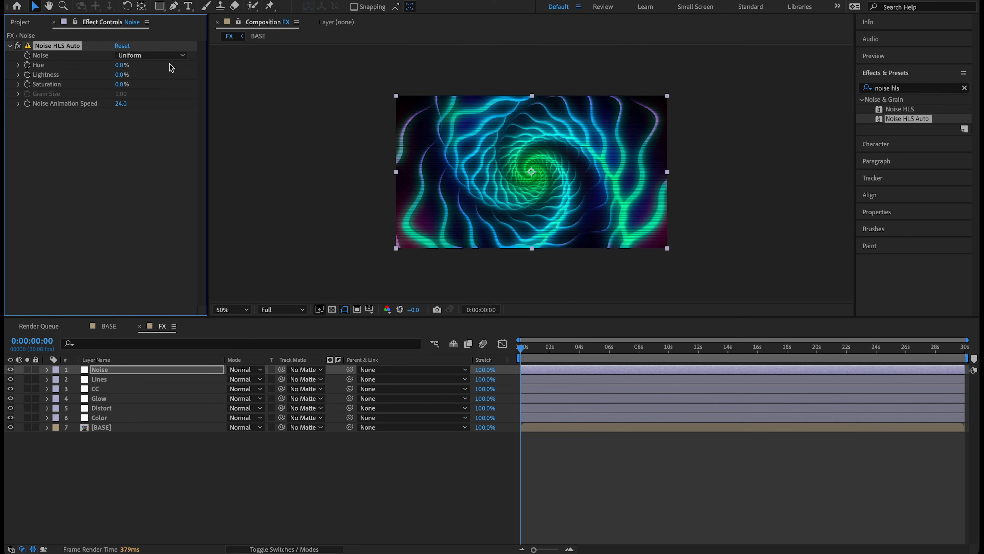
- Set Noise HLS Auto to Squared noise with Hue, Lightness and Saturation at 5% and Noise Animation Speed at 12
click(152, 54)
click(151, 81)
click(122, 65)
text(5)
key(Tab)
key(Tab)
key(Return)
click(122, 103)
text(12)
key(Return)
click(89, 459)
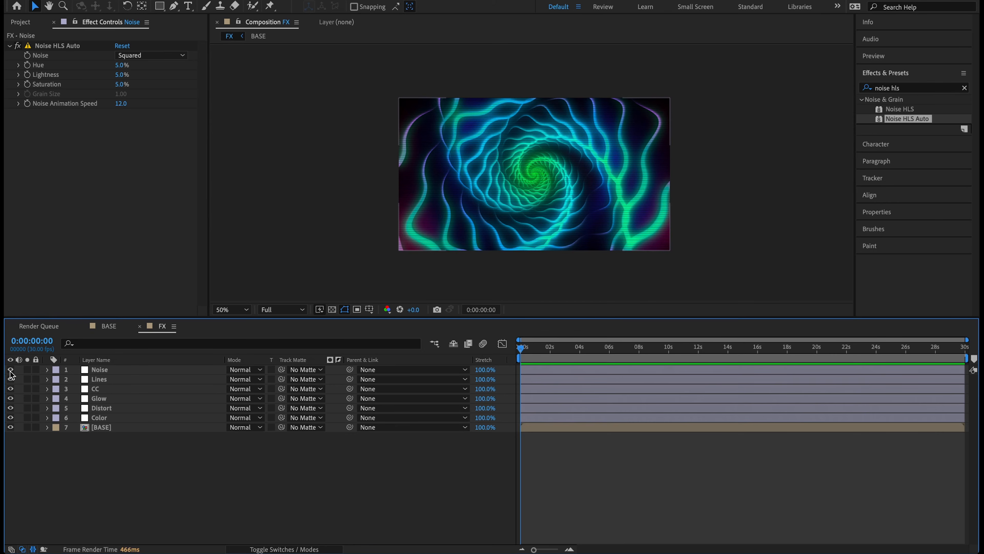
- Compare the image with the Noise, Lines and CC adjustment layers hidden and shown again
click(10, 369)
click(11, 379)
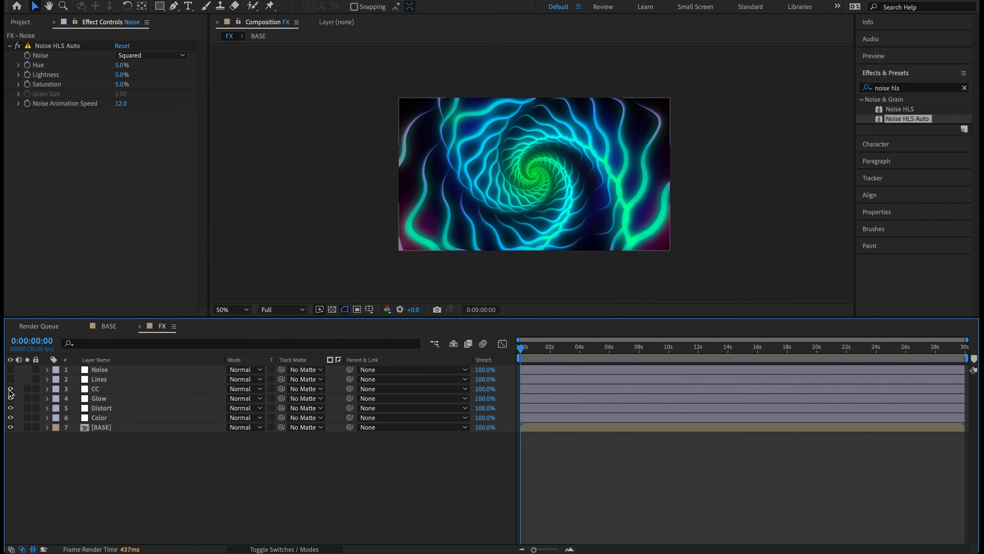
click(11, 389)
mouse_move(12, 389)
mouse_down()
mouse_move(10, 368)
mouse_move(12, 392)
mouse_up()
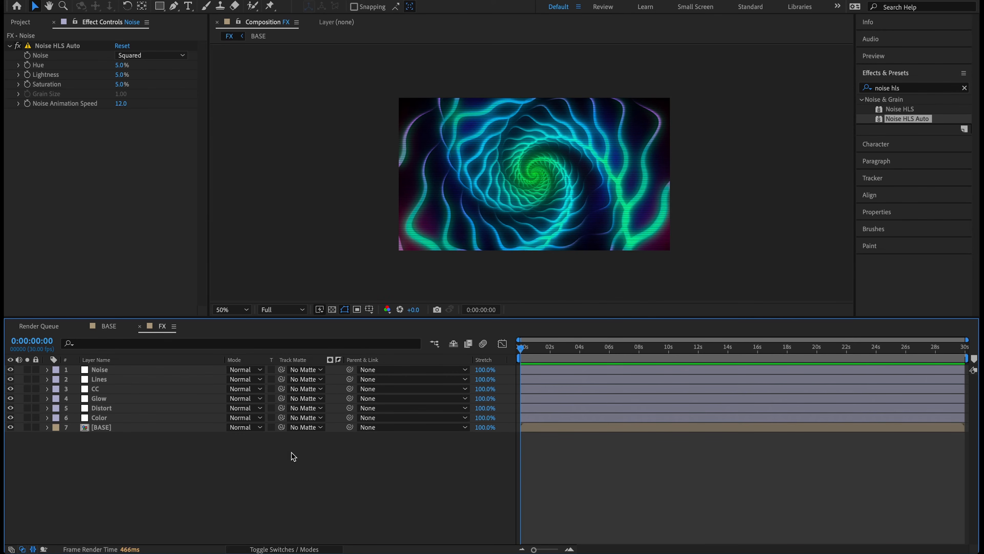
- Try an extra adjustment layer named New FX between Lines and CC, and delete it
right_click(151, 428)
click(110, 457)
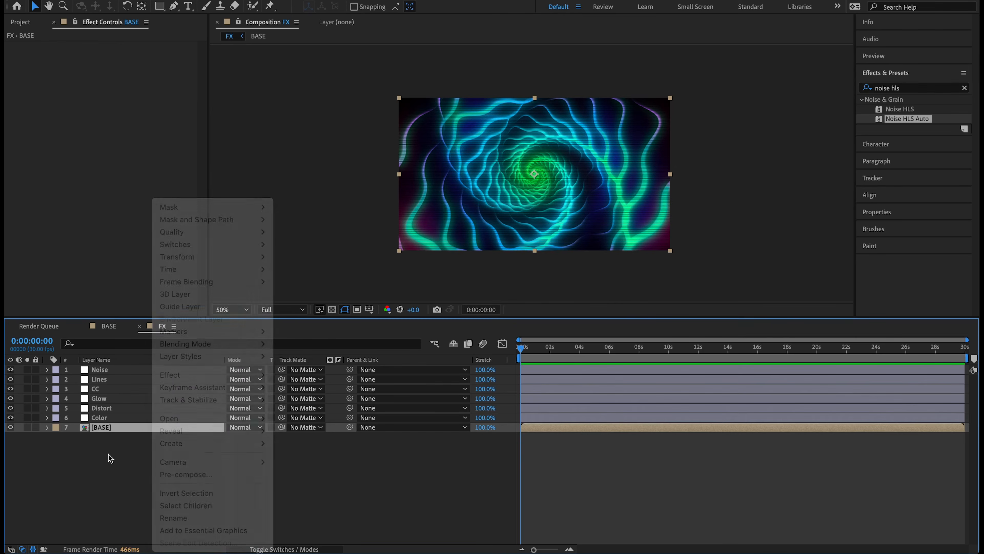
right_click(143, 456)
mouse_move(188, 406)
click(363, 498)
drag(123, 427, 129, 385)
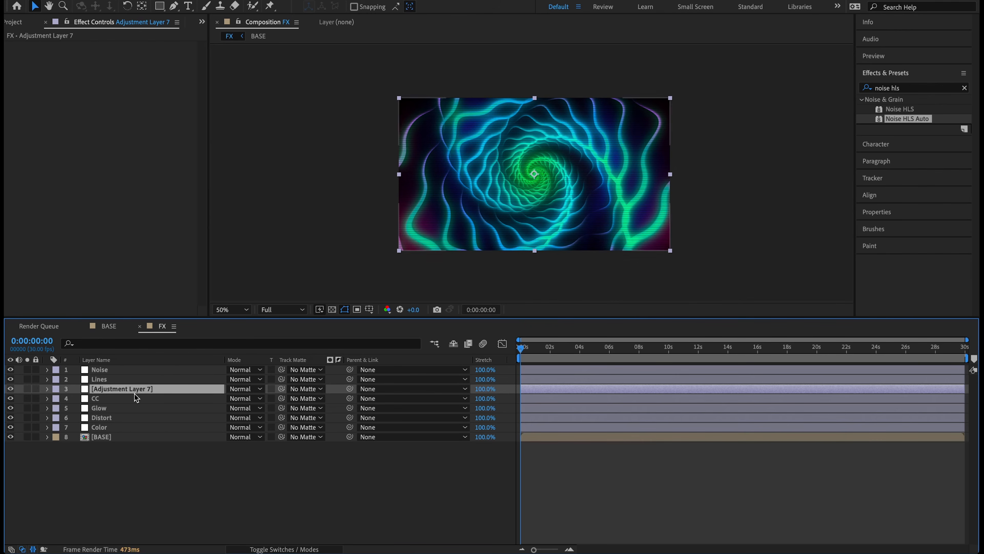
key(Return)
text(New)
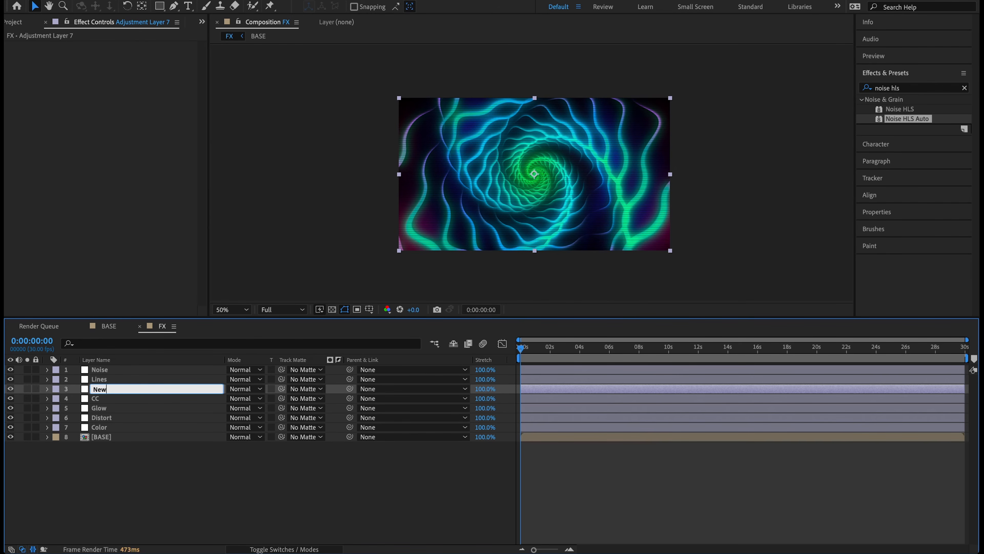
text( FX)
key(Return)
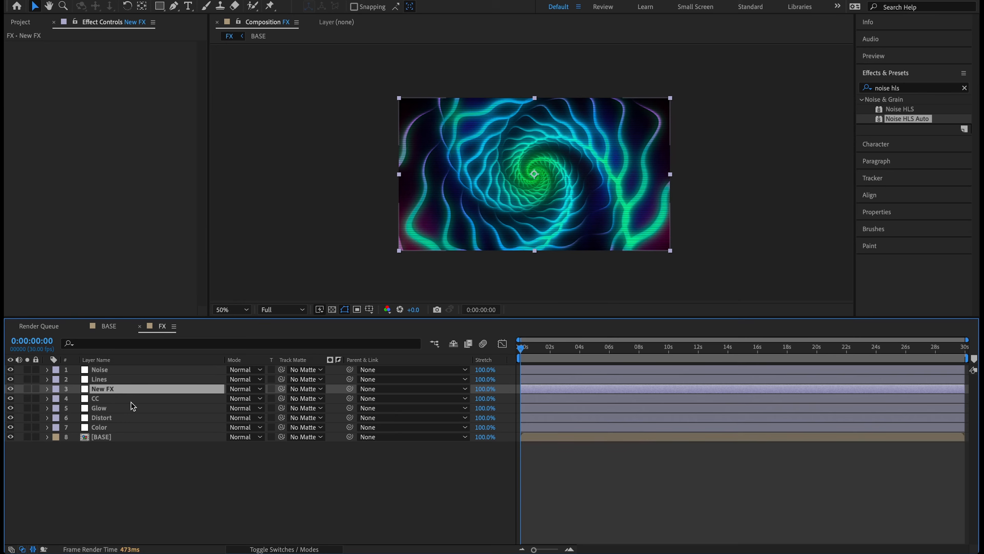
key(Delete)
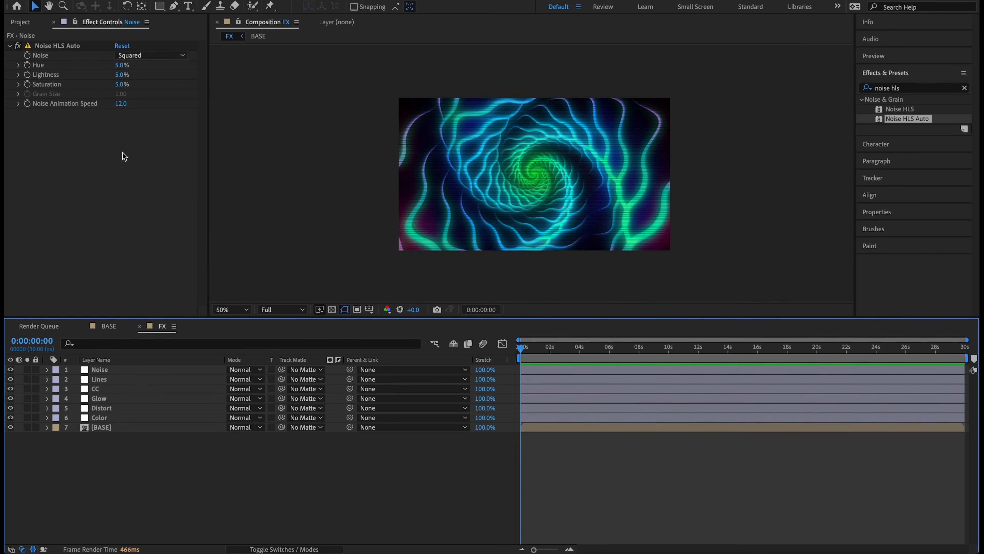
- Create a 1920x1080, 30 fps, 30-second composition named RENDER and place the FX composition in it as a layer
click(22, 21)
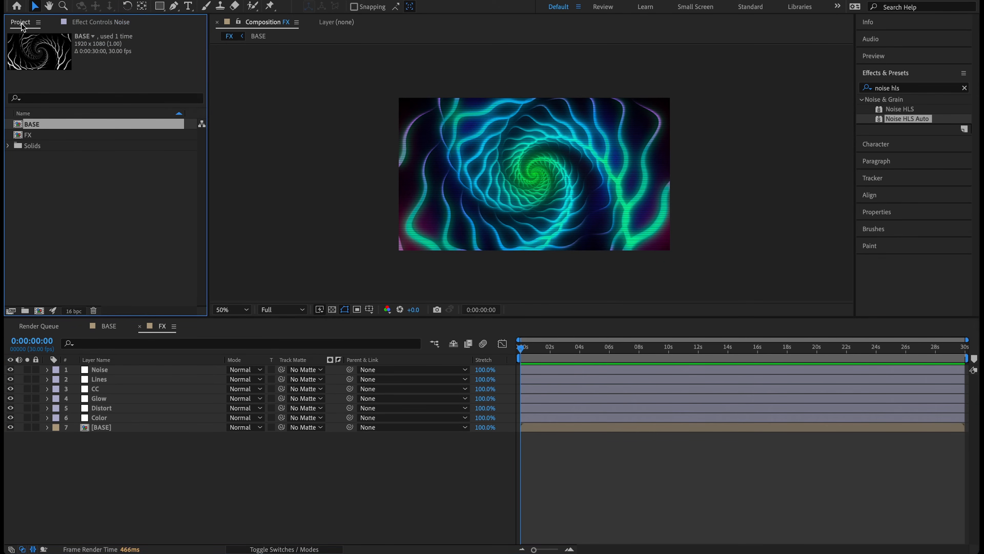
click(38, 310)
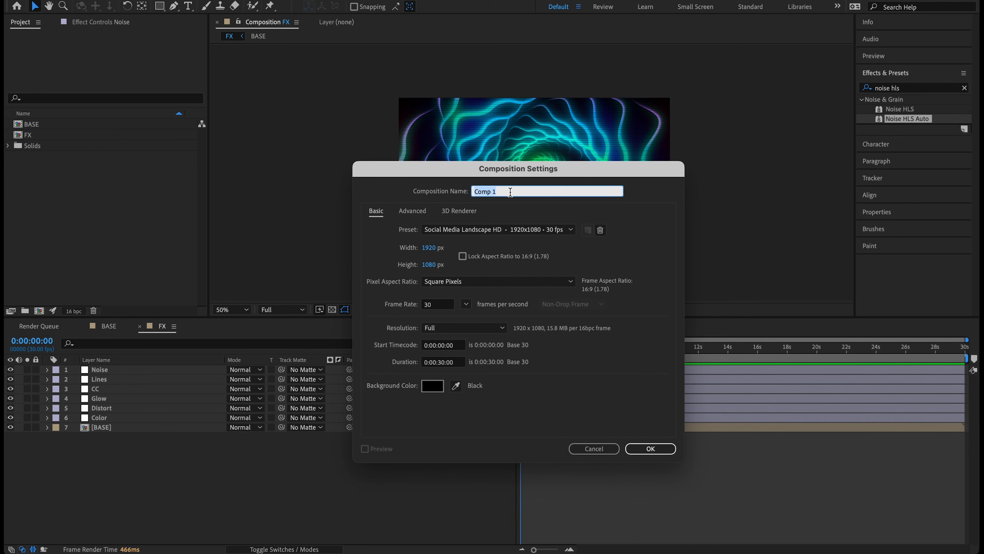
text(RENDER)
click(655, 447)
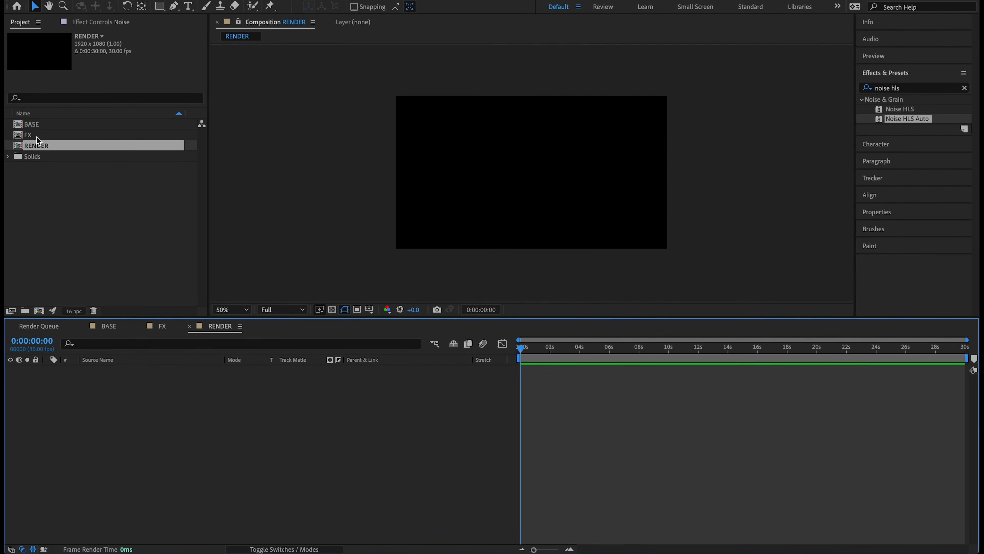
drag(36, 136, 140, 436)
- Set the scale of the FX layer in the RENDER composition to 105% after a brief preview
key(space)
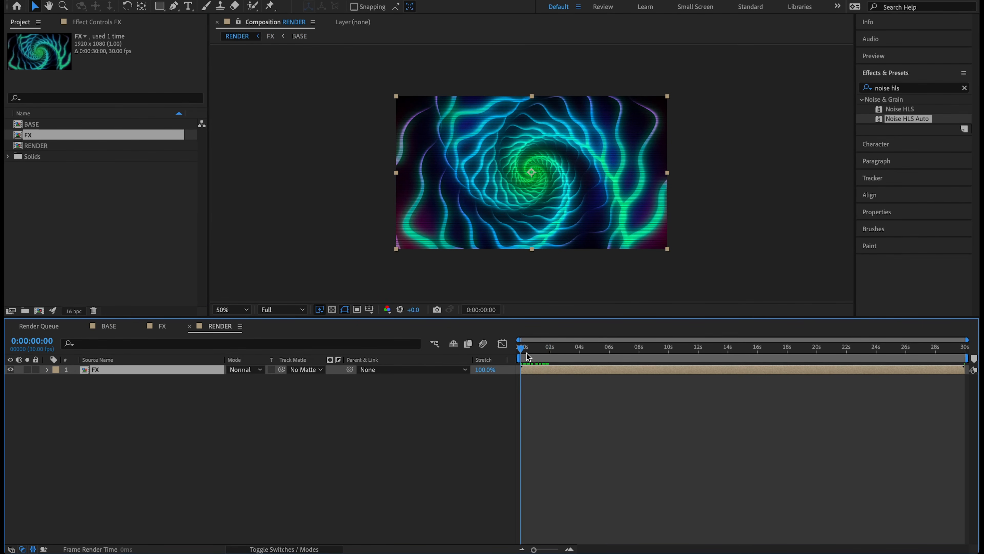
key(space)
key(s)
click(245, 380)
text(105)
key(Return)
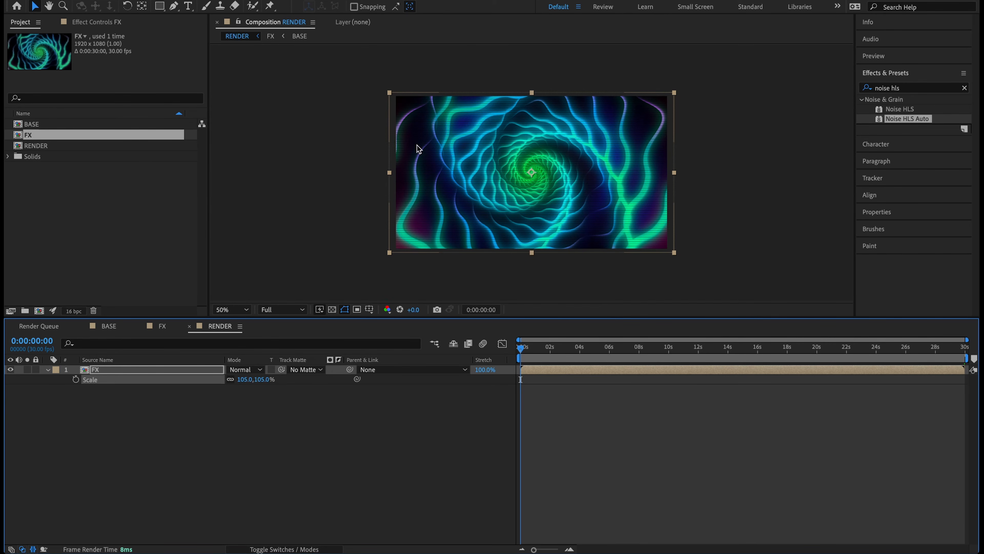
- Play back the RENDER composition and check the looping animation at 50% and 100% magnification
key(space)
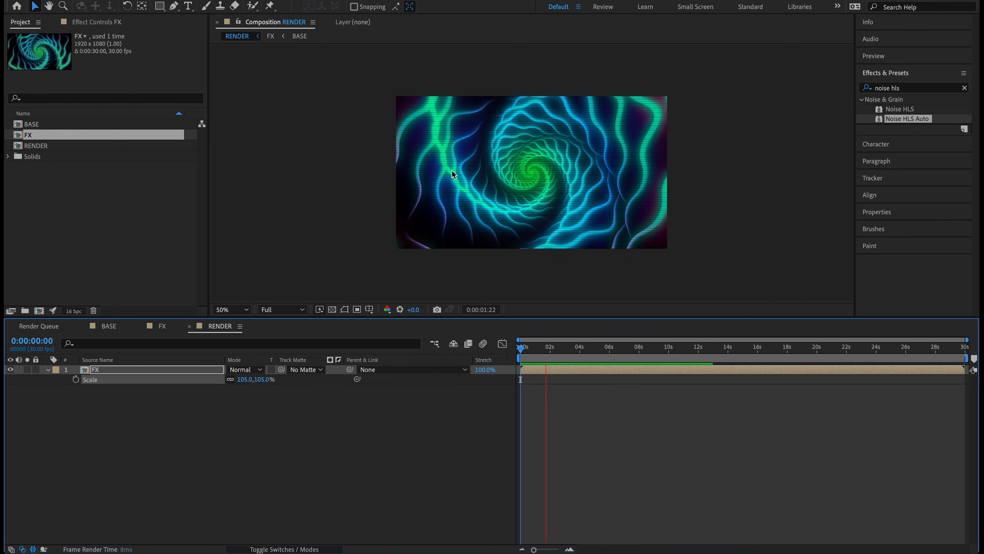
key(space)
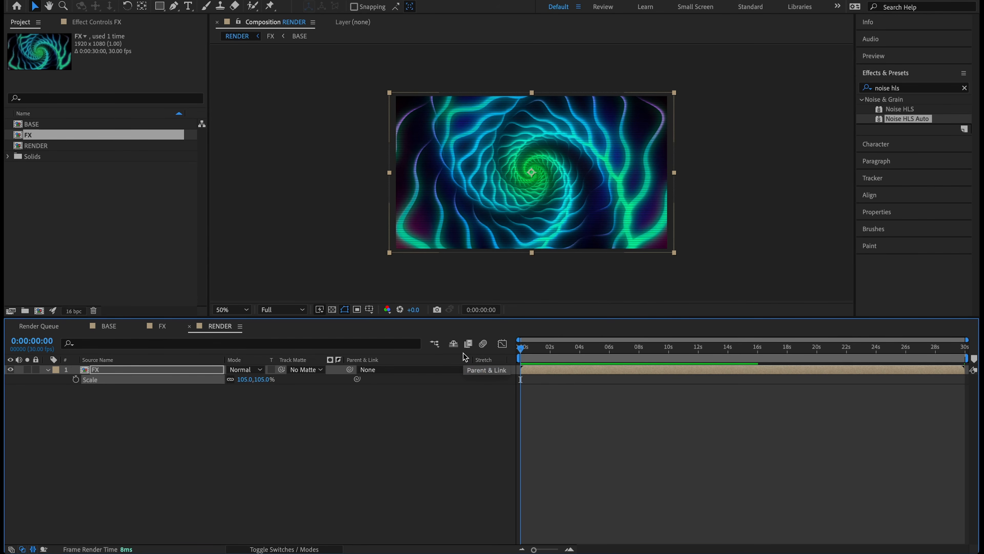
key(space)
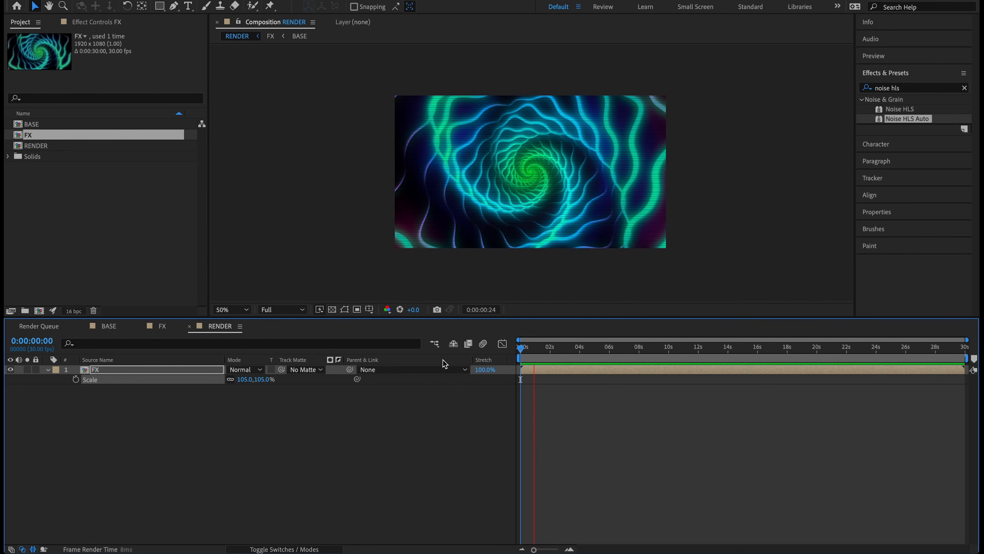
key(period)
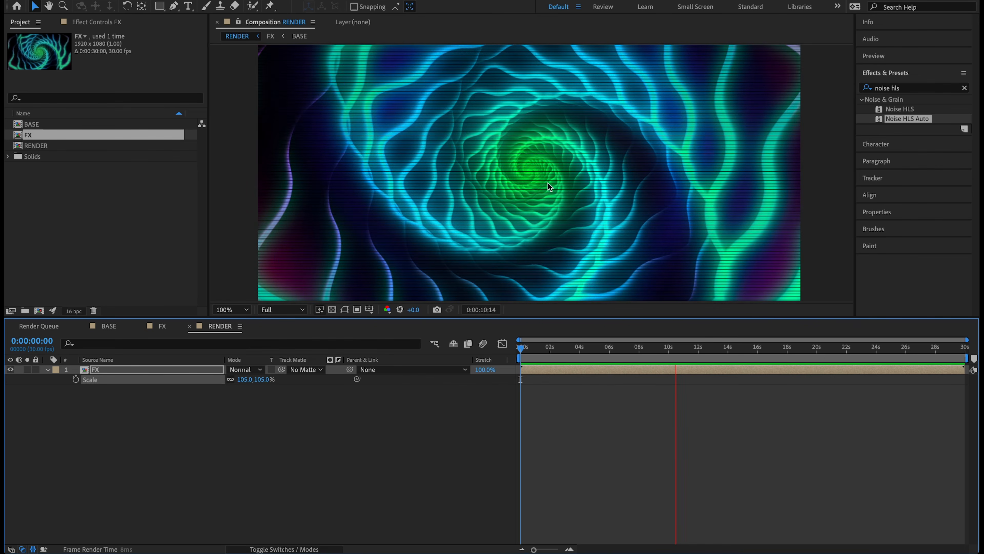
key(comma)
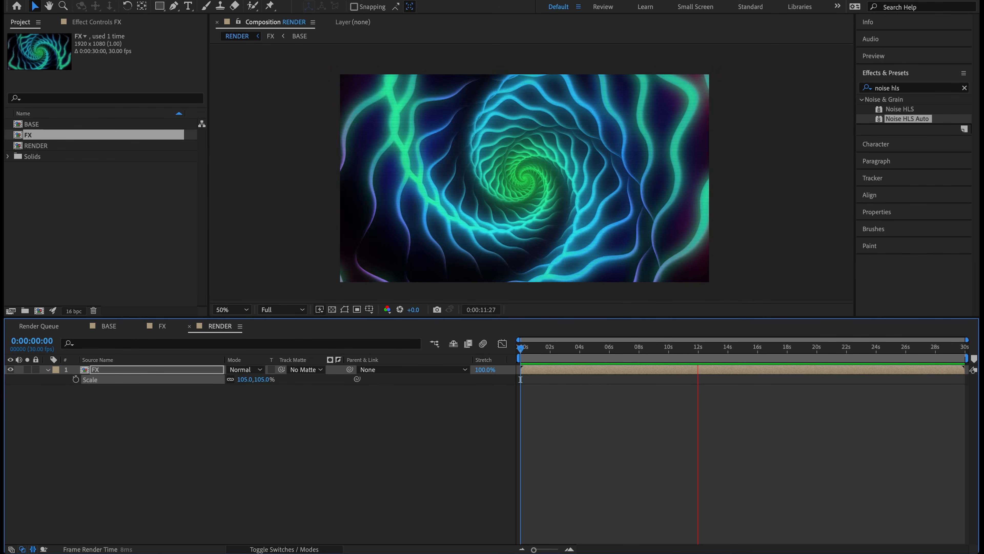